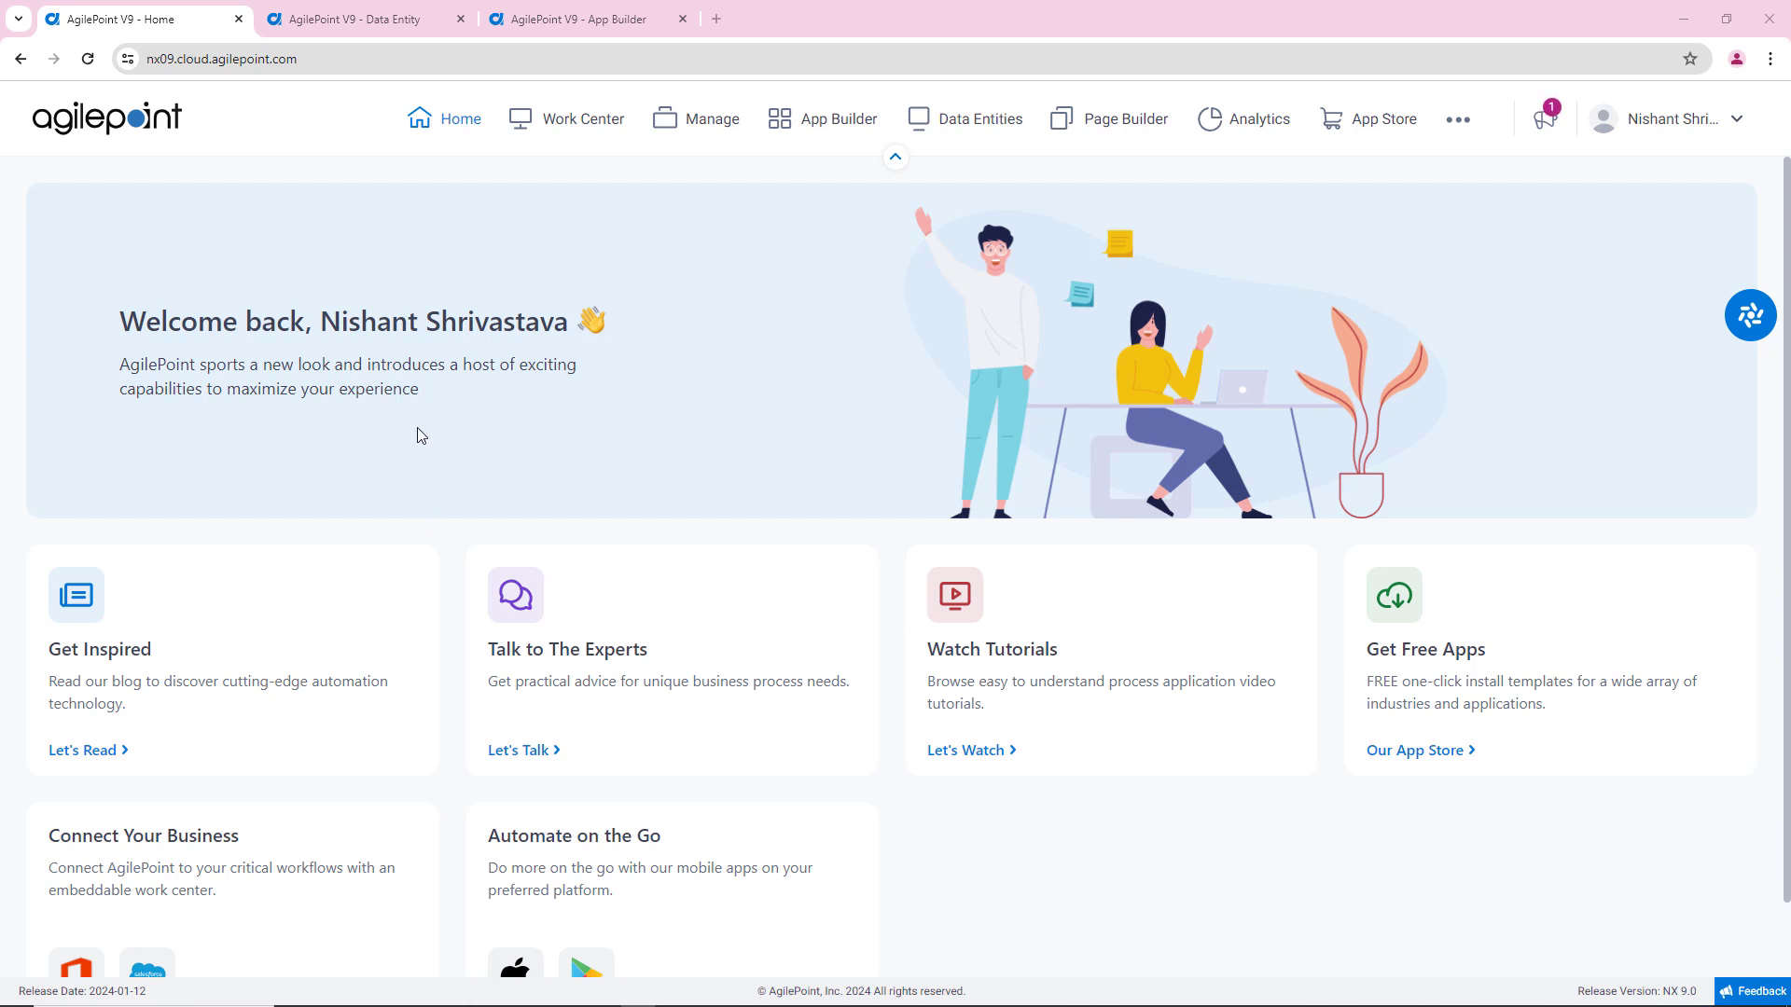
- Switch to the Data Entities page and open the template import for entities
click(380, 31)
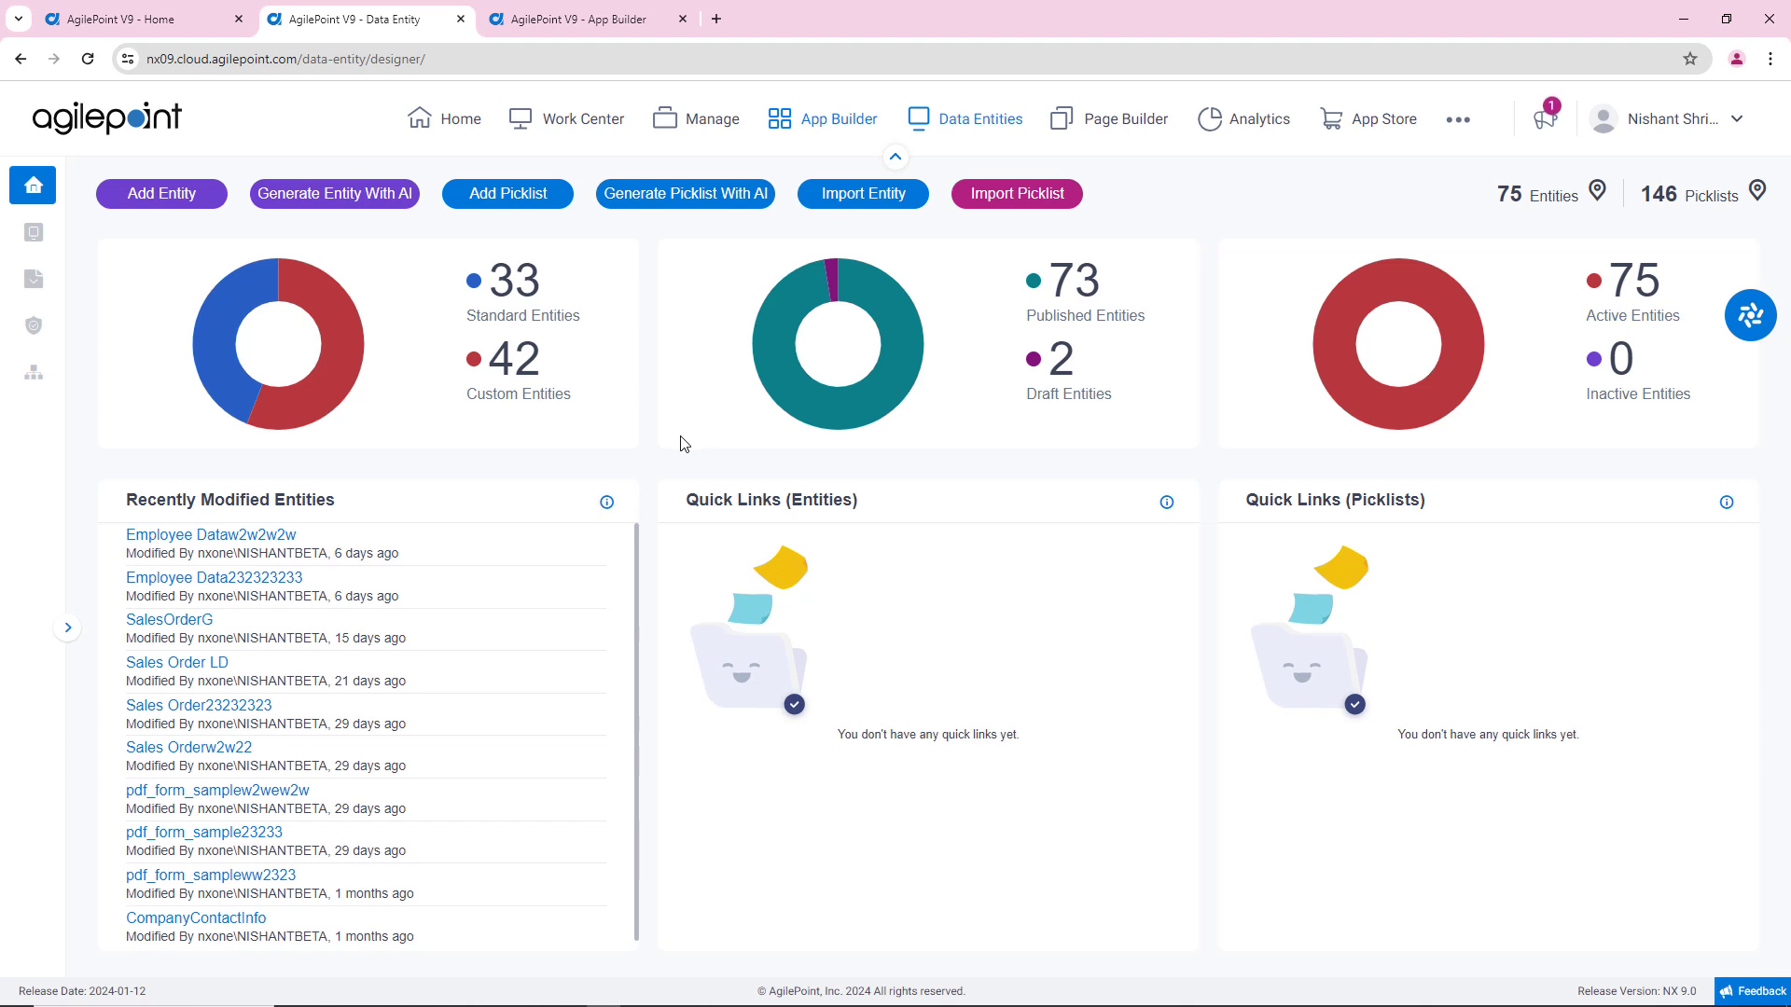
click(886, 201)
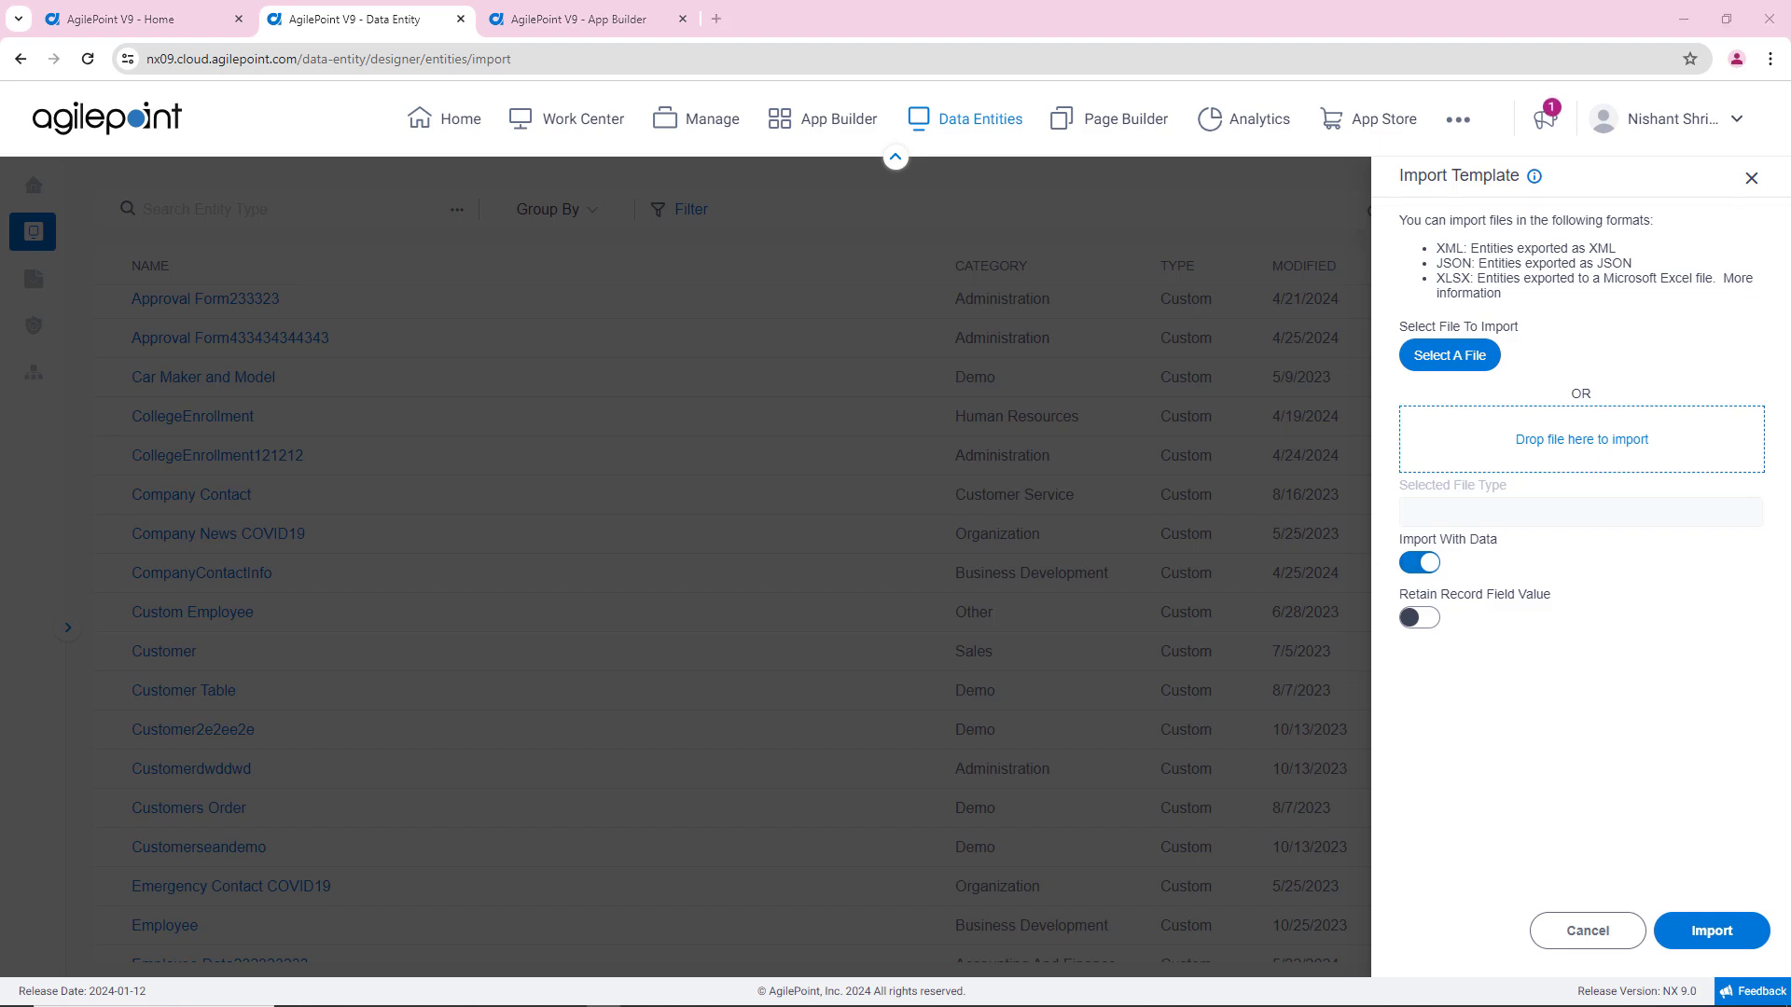
- Switch to the Employee Sample Data.xlsx workbook in Excel and maximize it to review its employee columns
drag(1789, 177, 1334, 162)
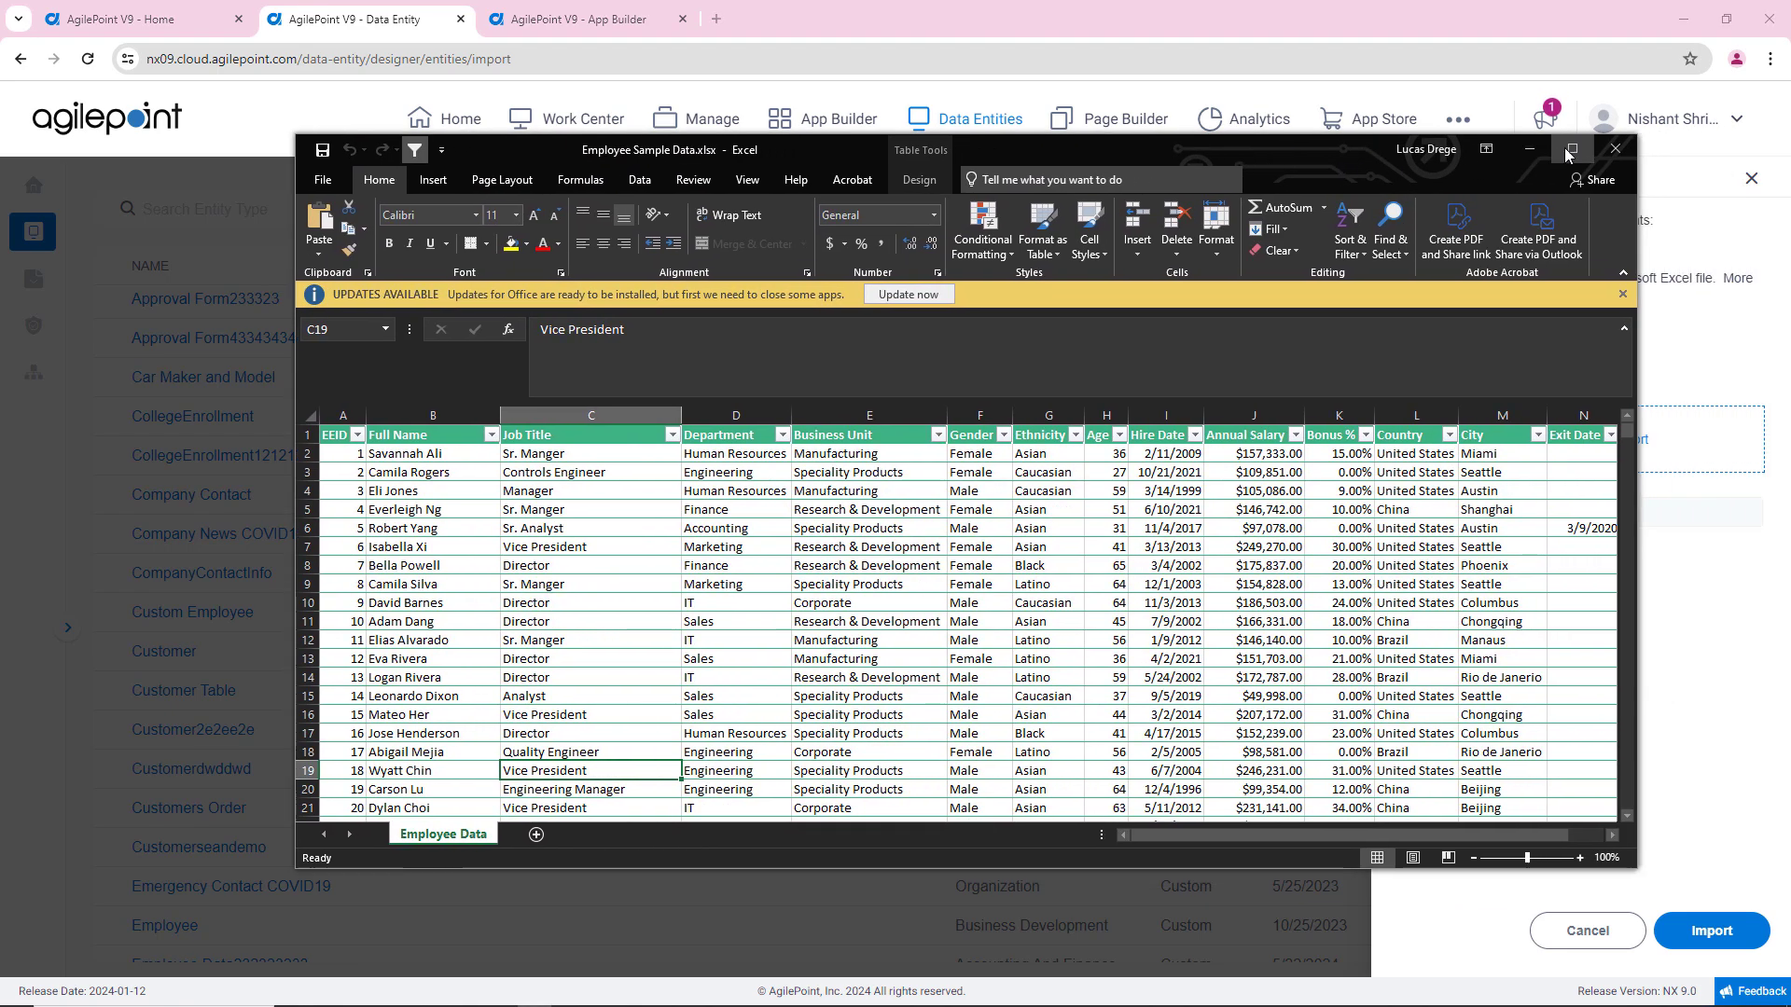
click(1570, 150)
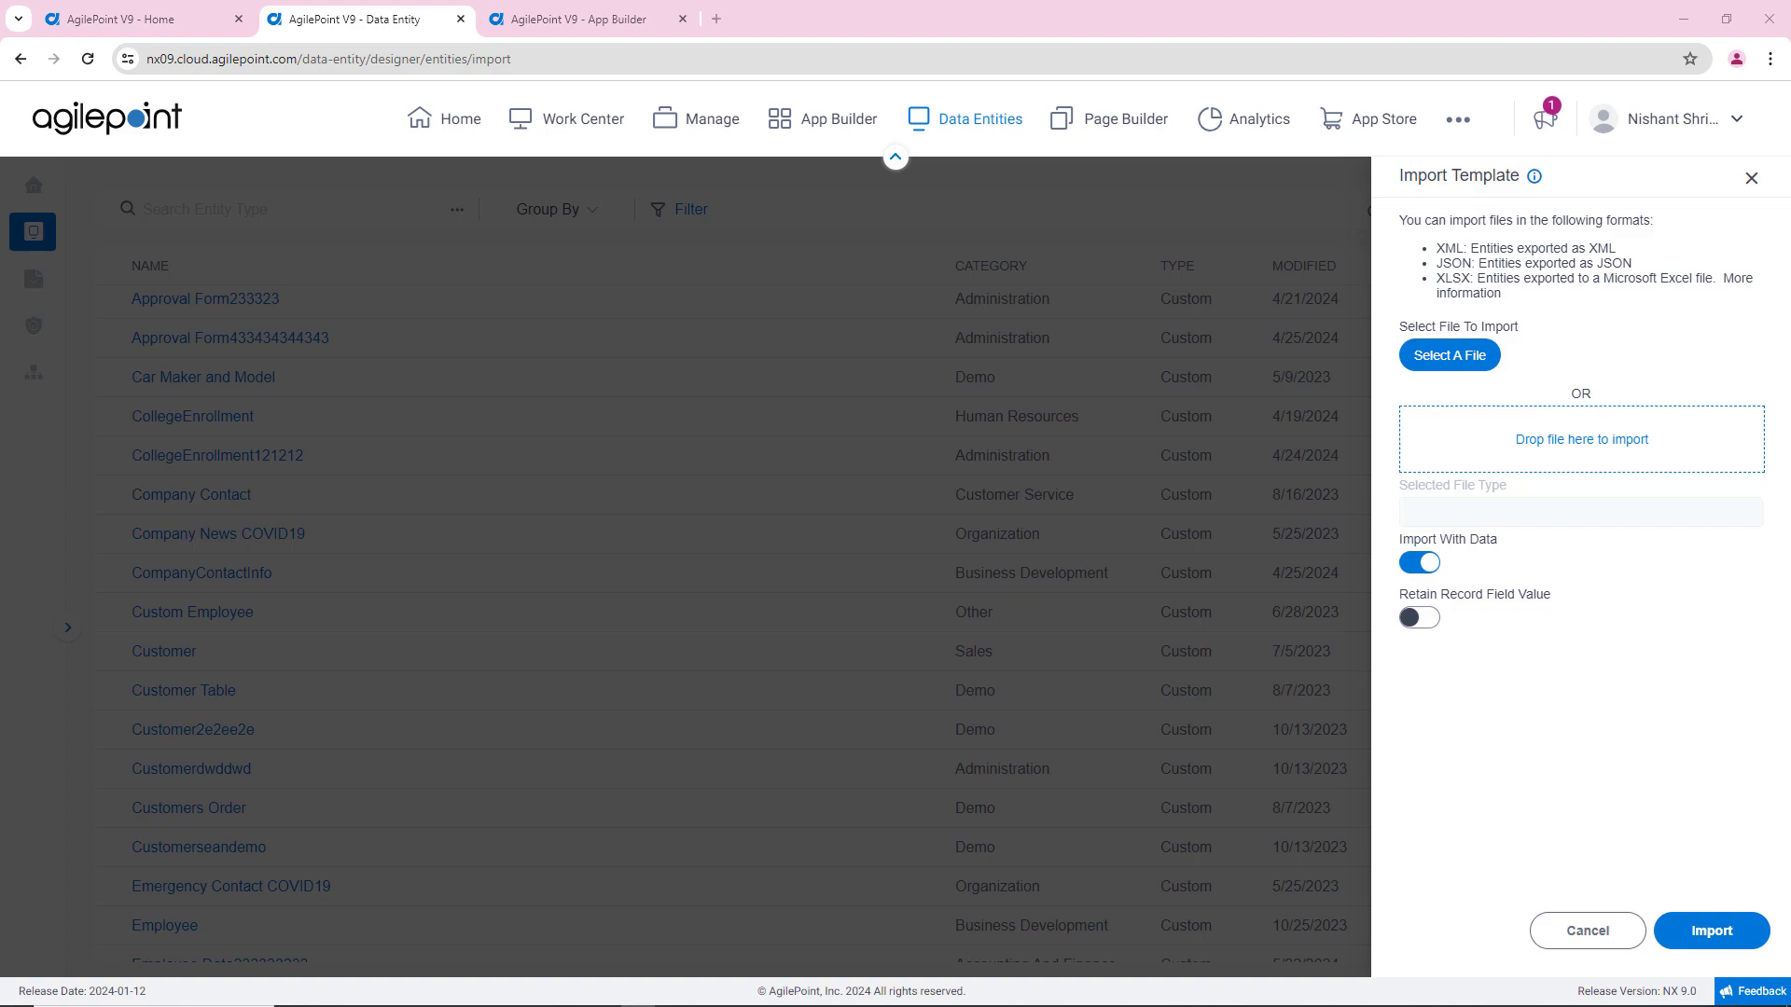
drag(1789, 157, 1004, 108)
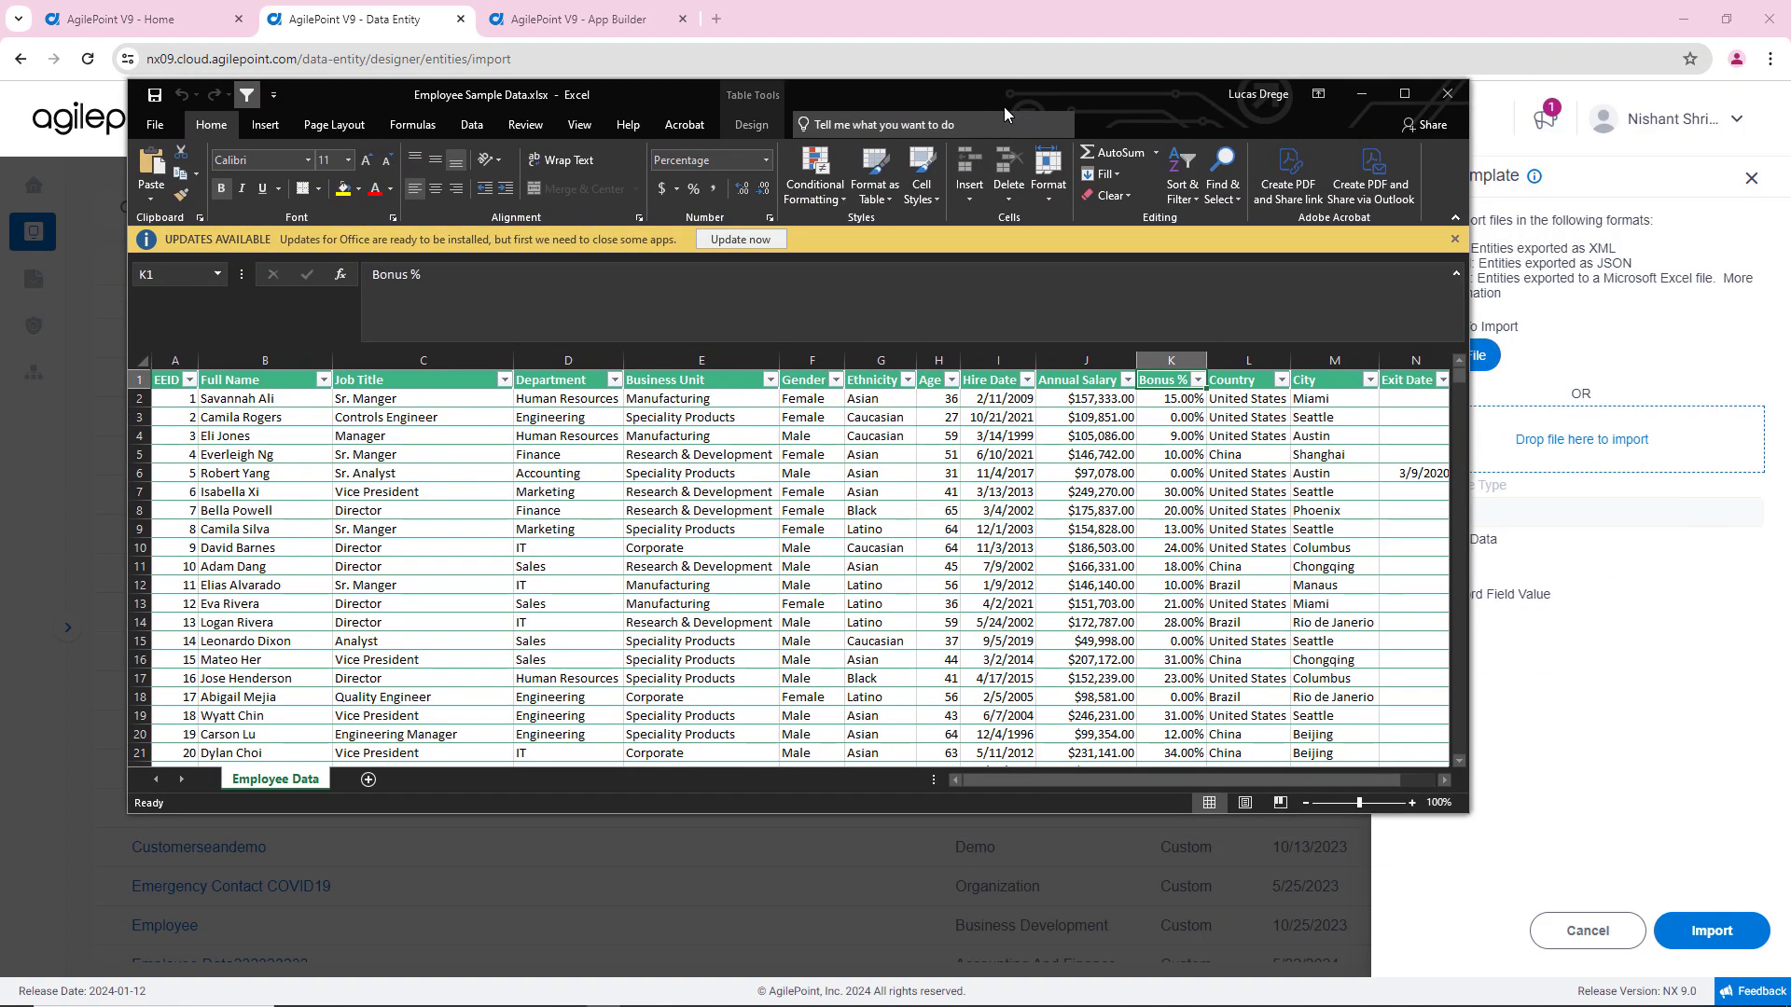
click(1403, 93)
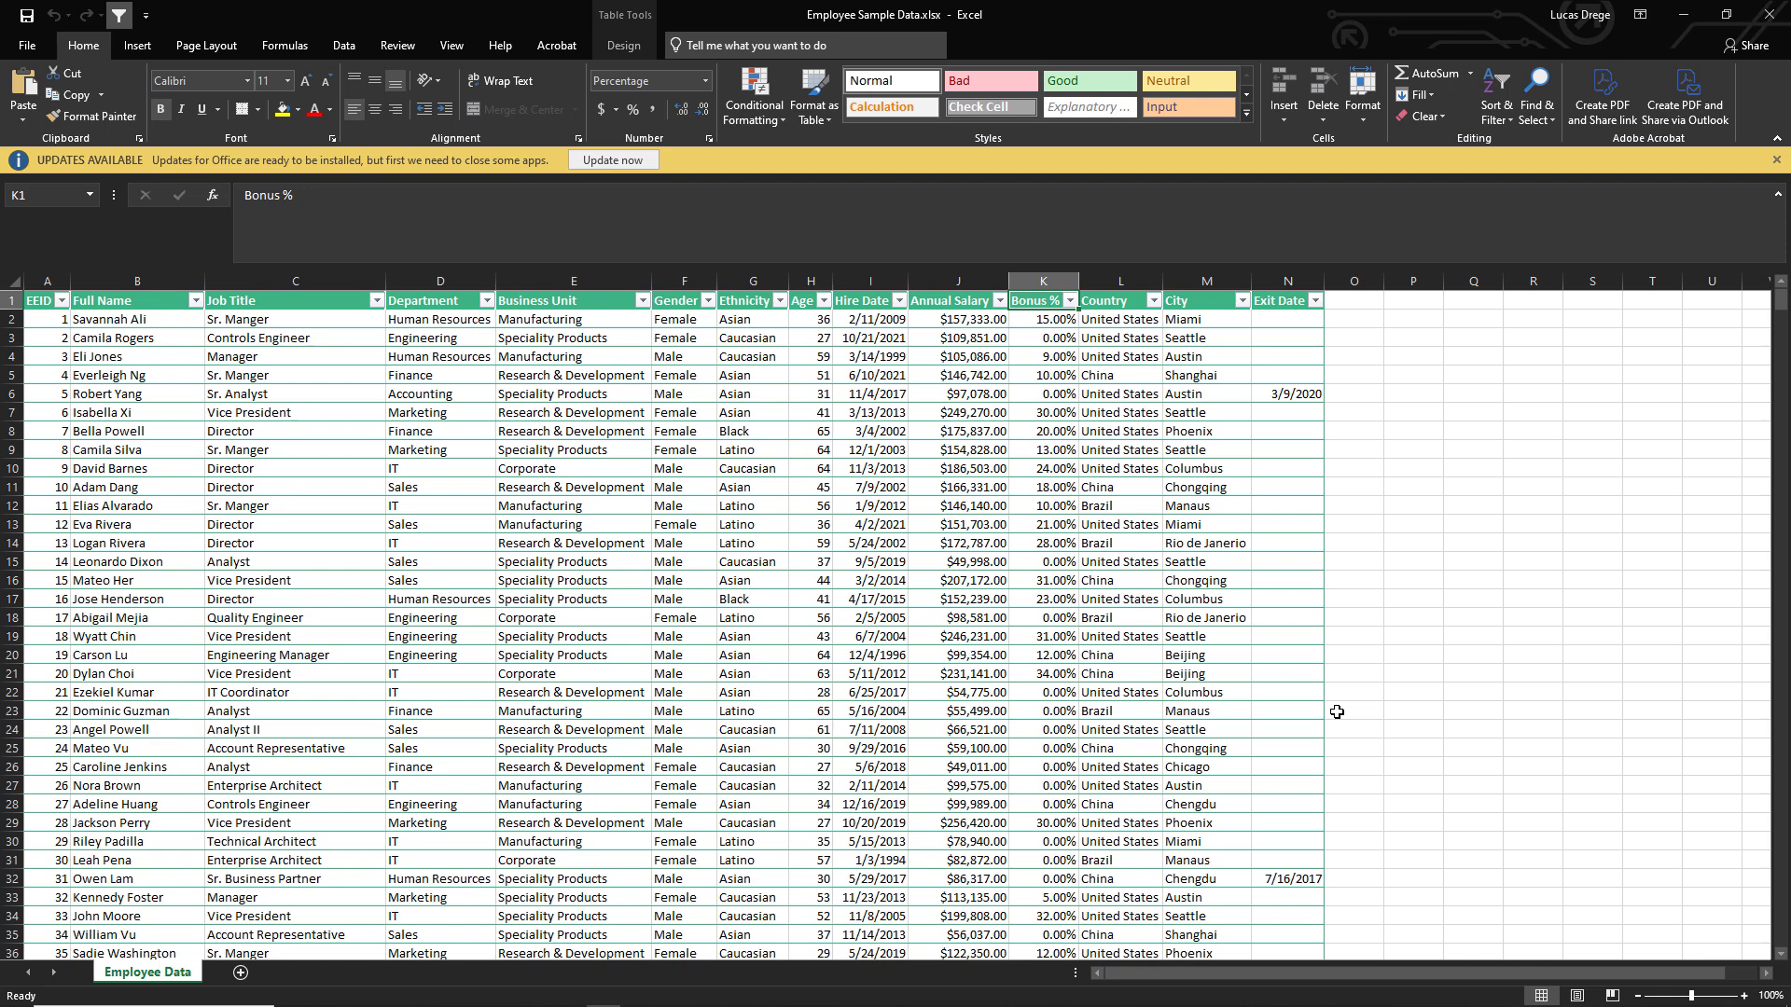
- Look at the number format categories for the EEID header cell without changing them, and minimize the workbook
right_click(44, 299)
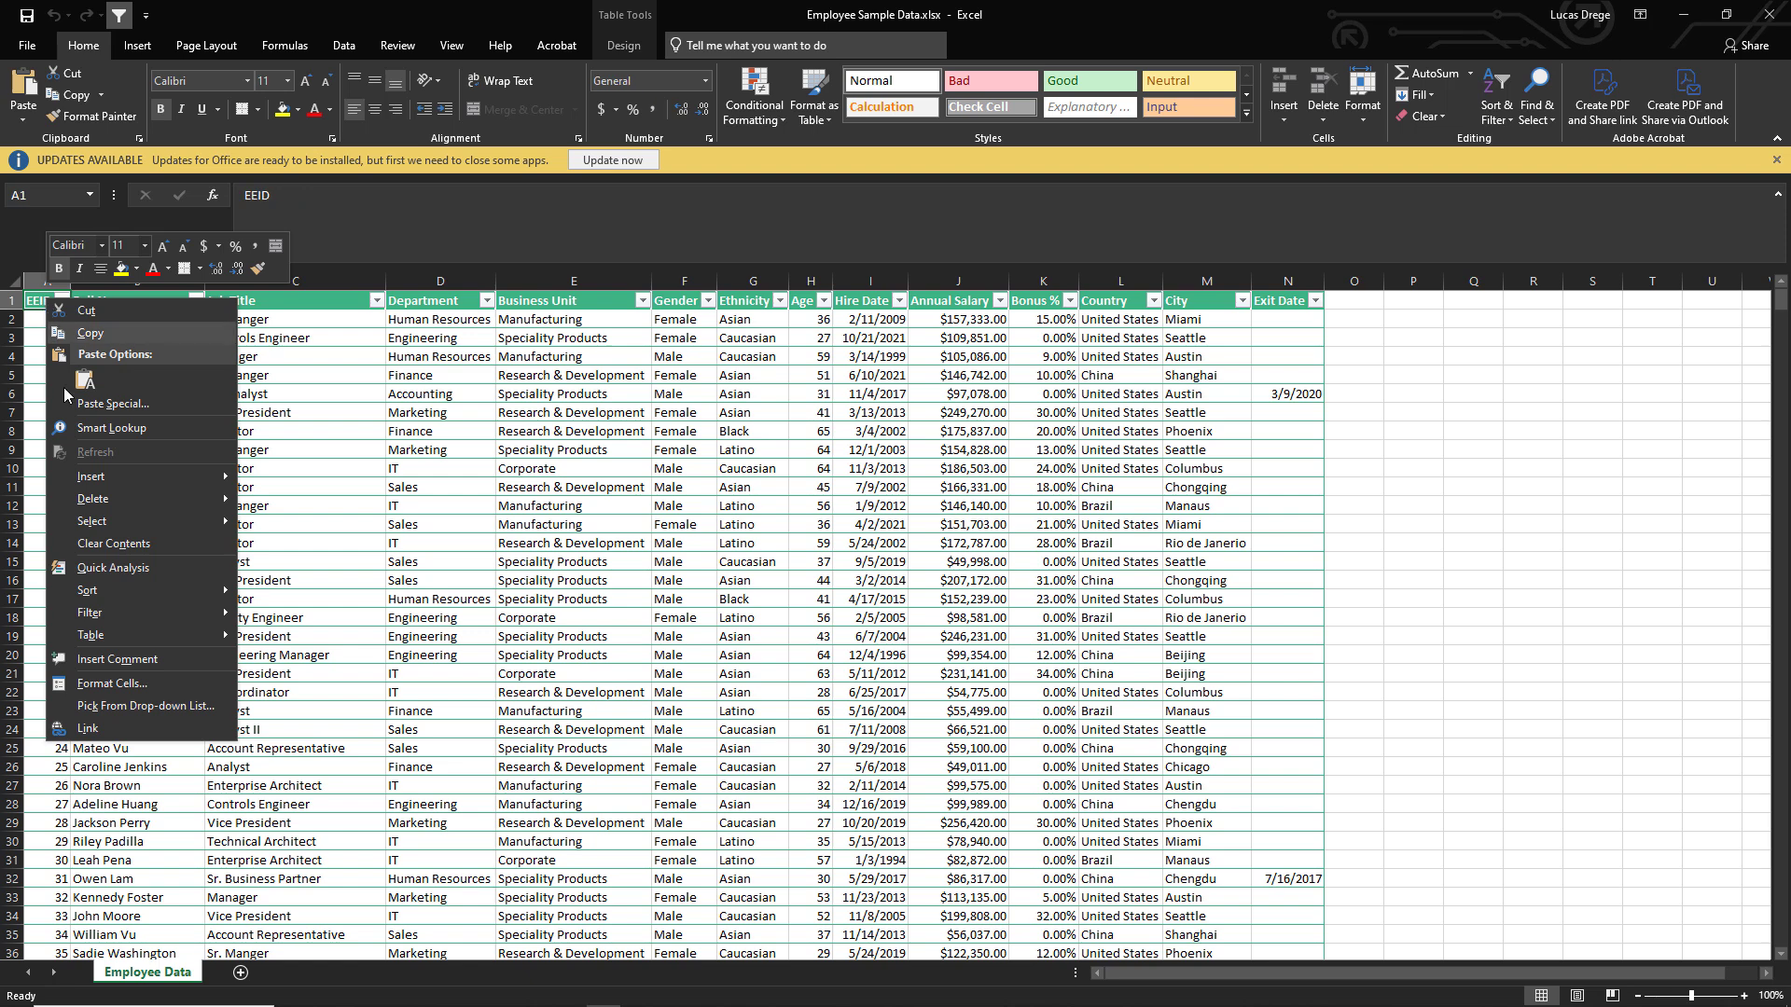
click(125, 681)
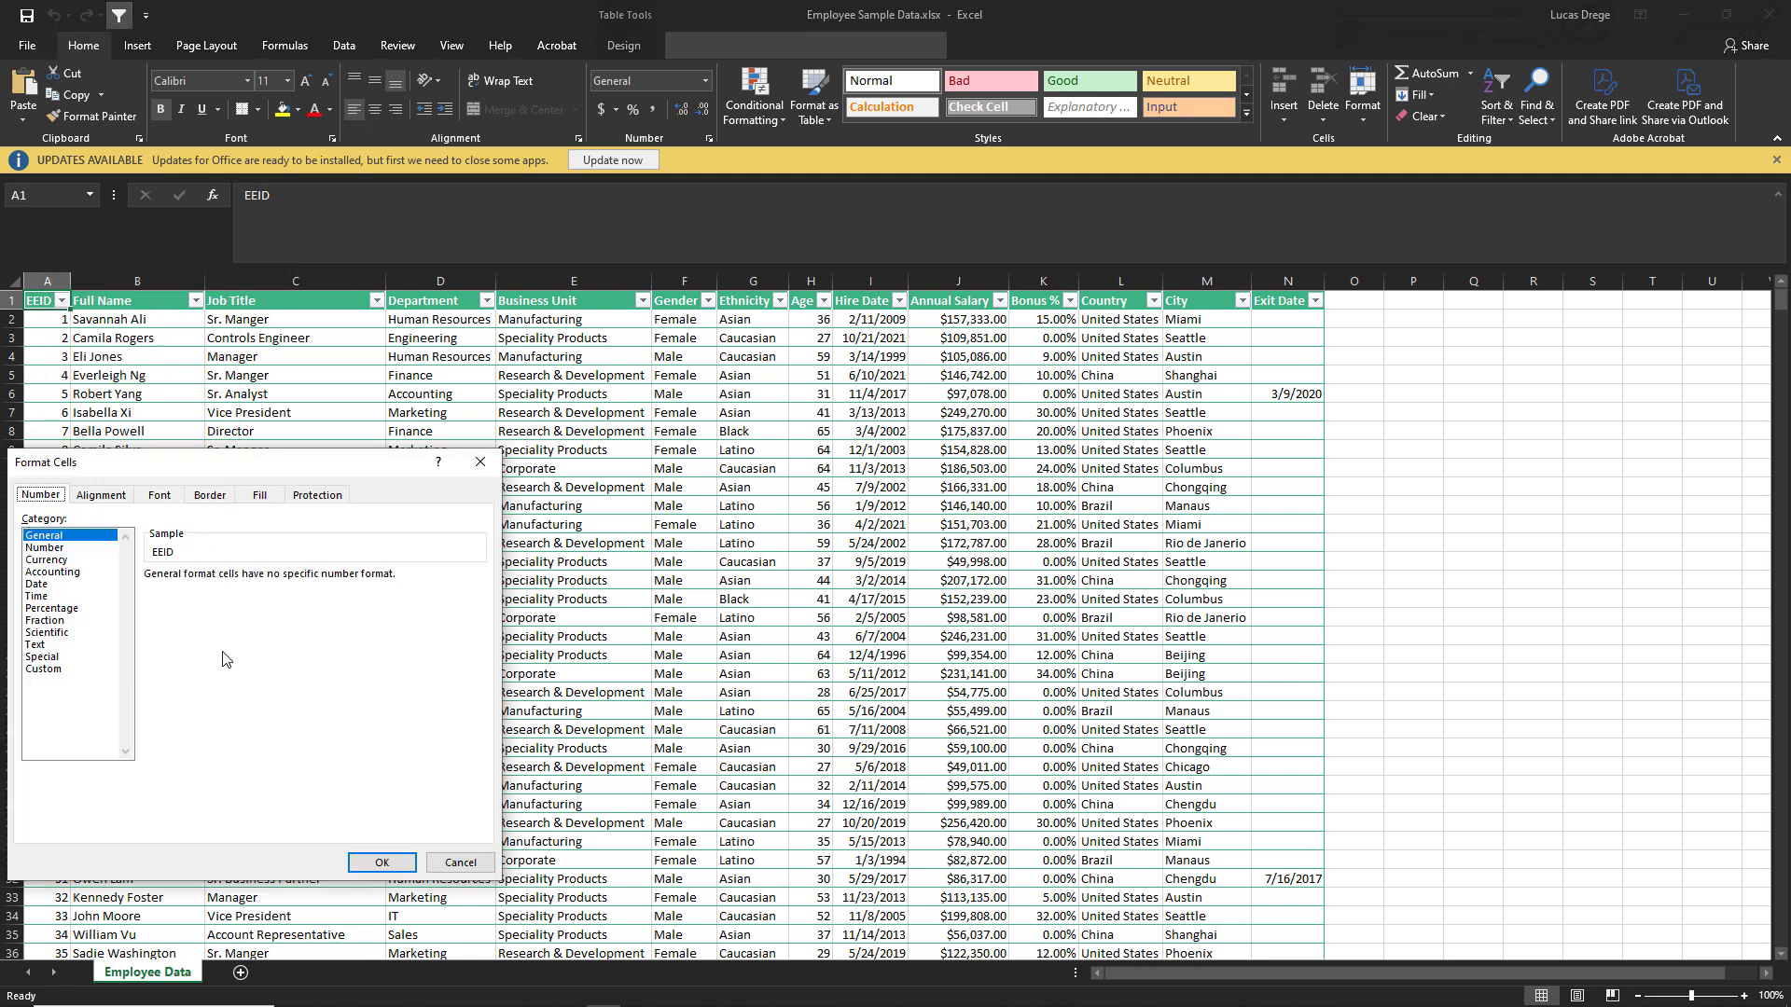
drag(311, 462, 994, 276)
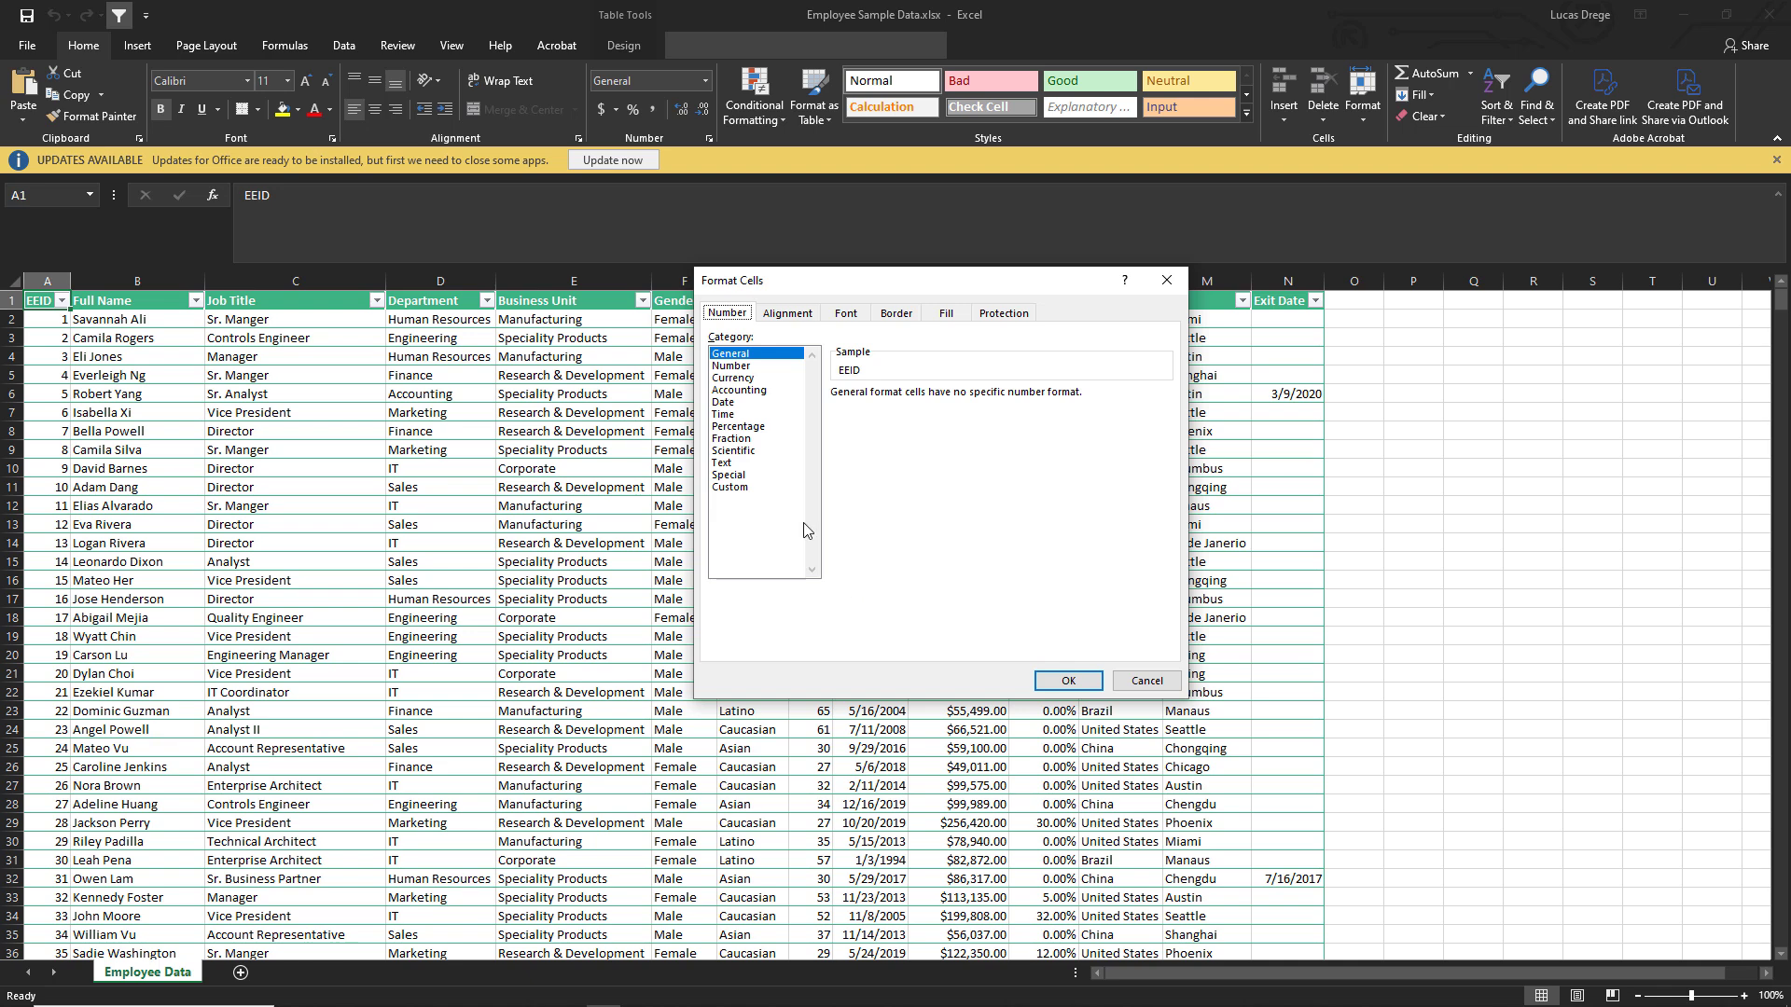
click(1148, 680)
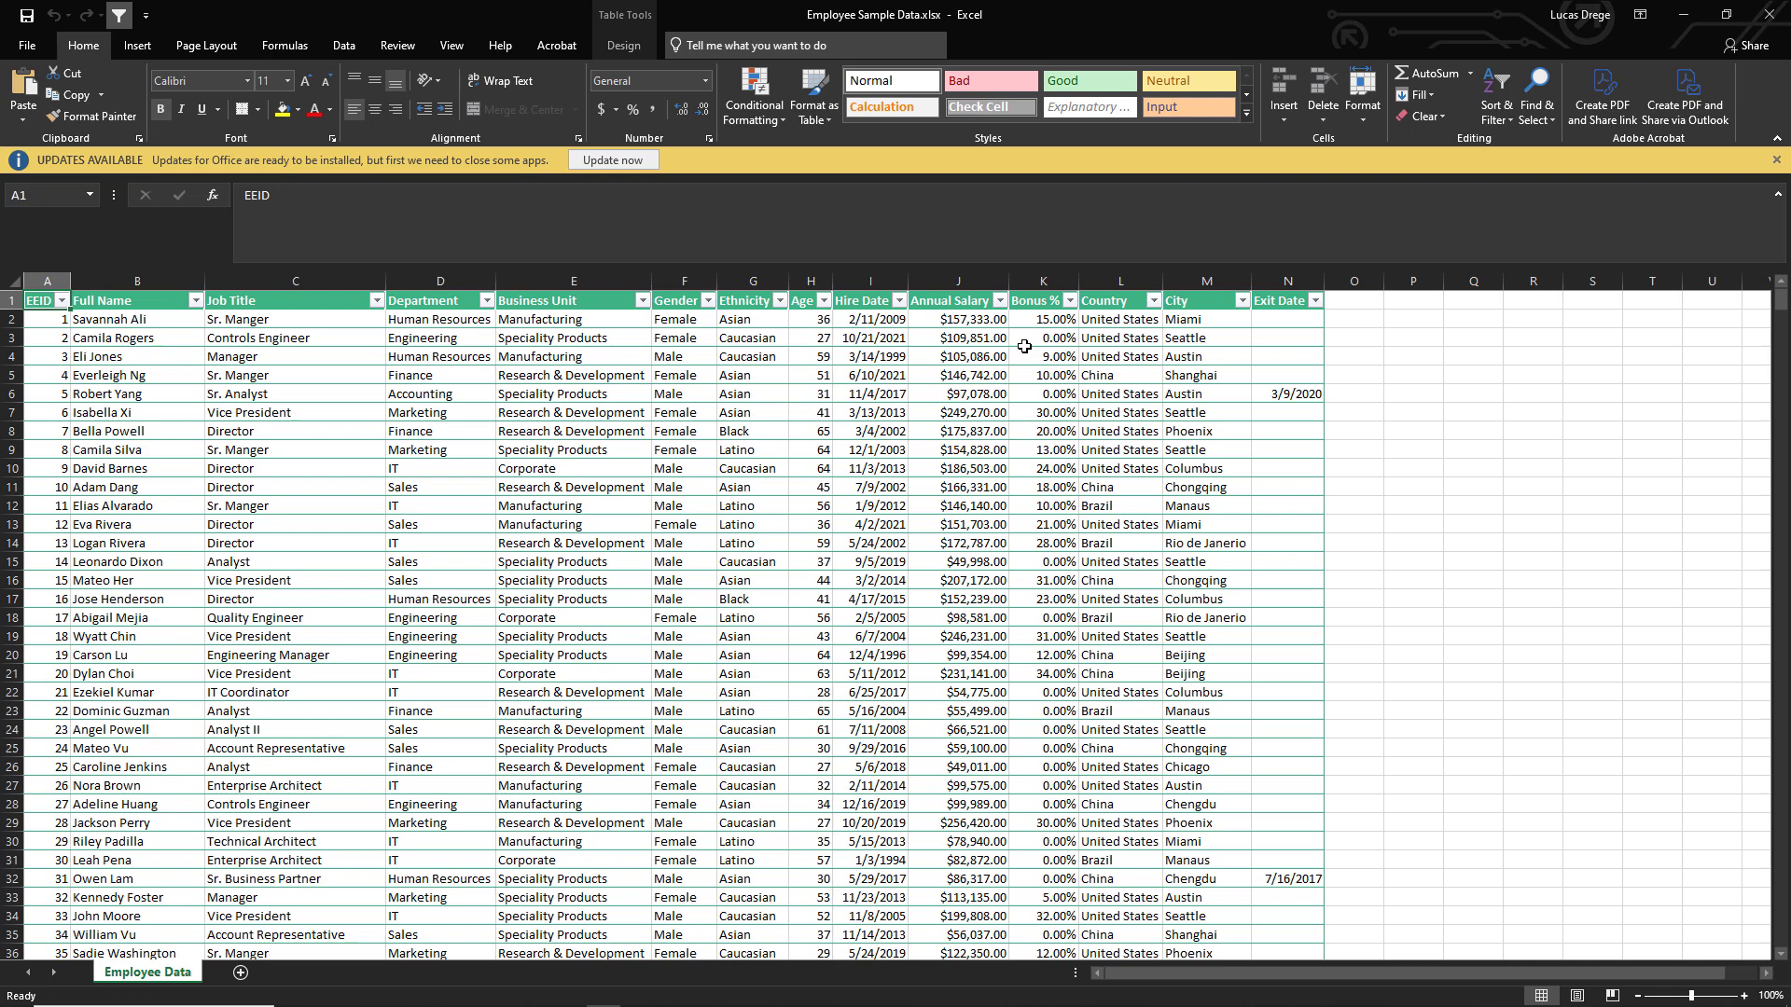
click(1683, 15)
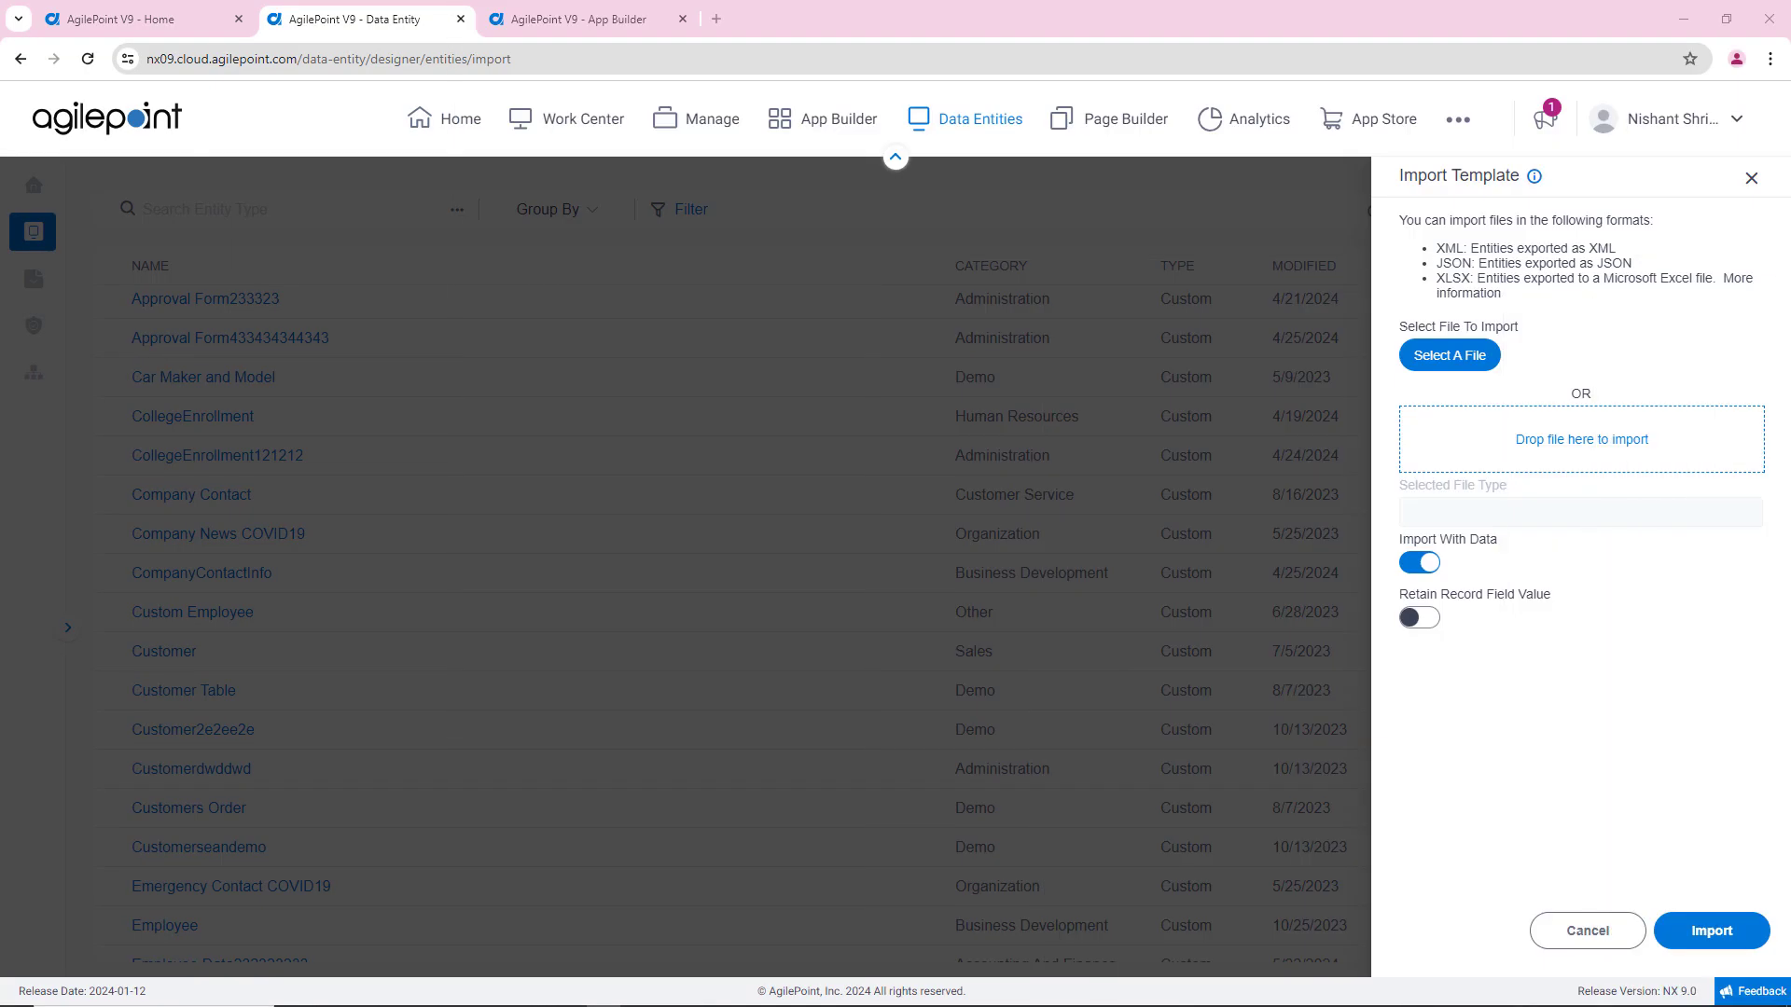
- Switch to the App Builder page and choose a Form-Based App as the new app's type
click(602, 20)
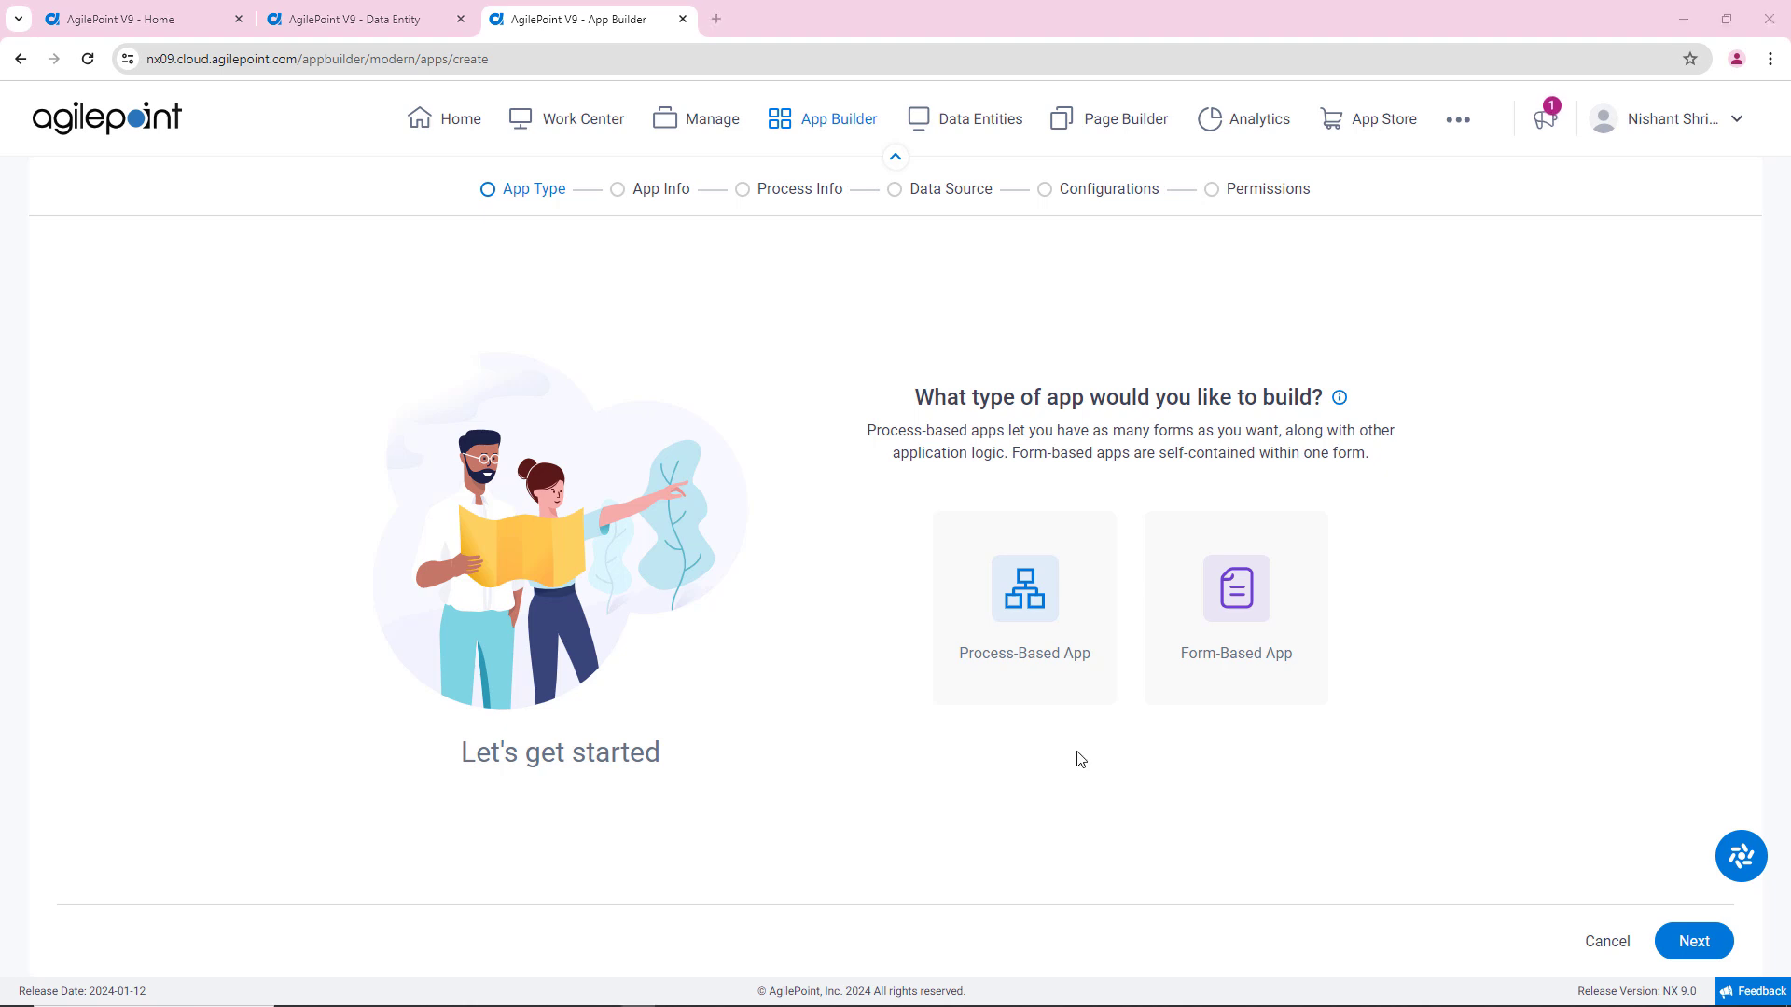
click(1240, 593)
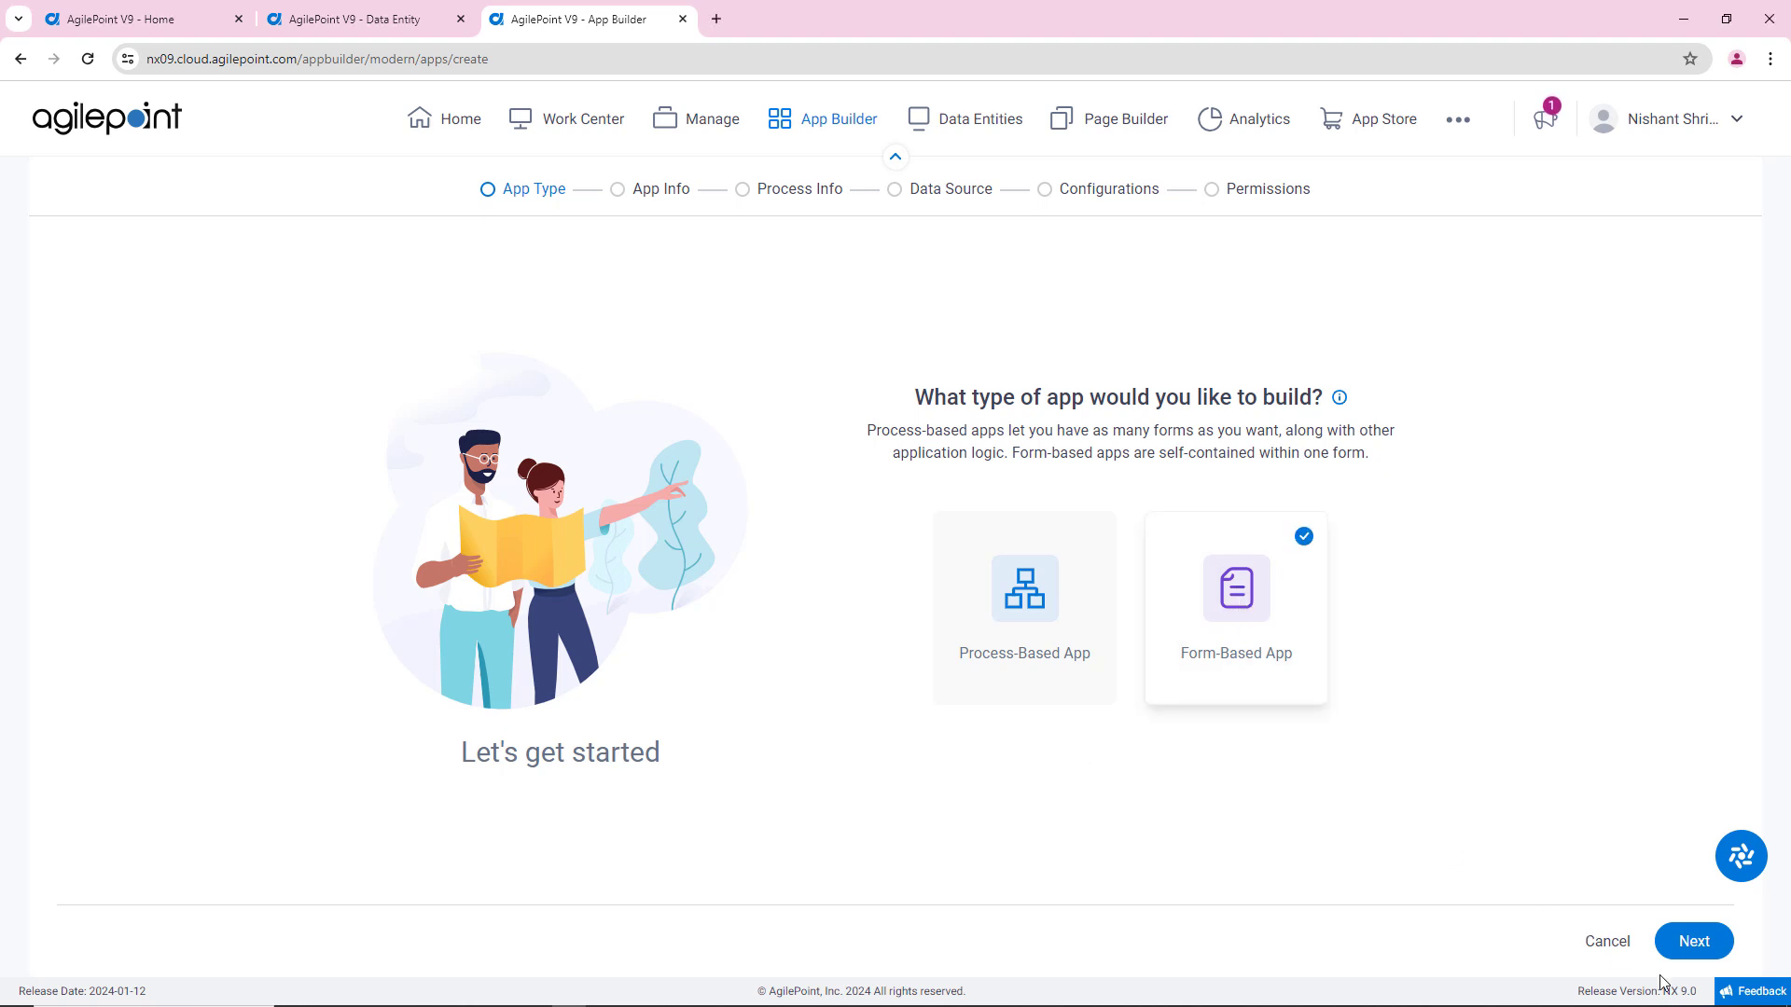
click(1694, 941)
- Name the app EmpTable, assign it to the Administration category, and continue the wizard
click(955, 378)
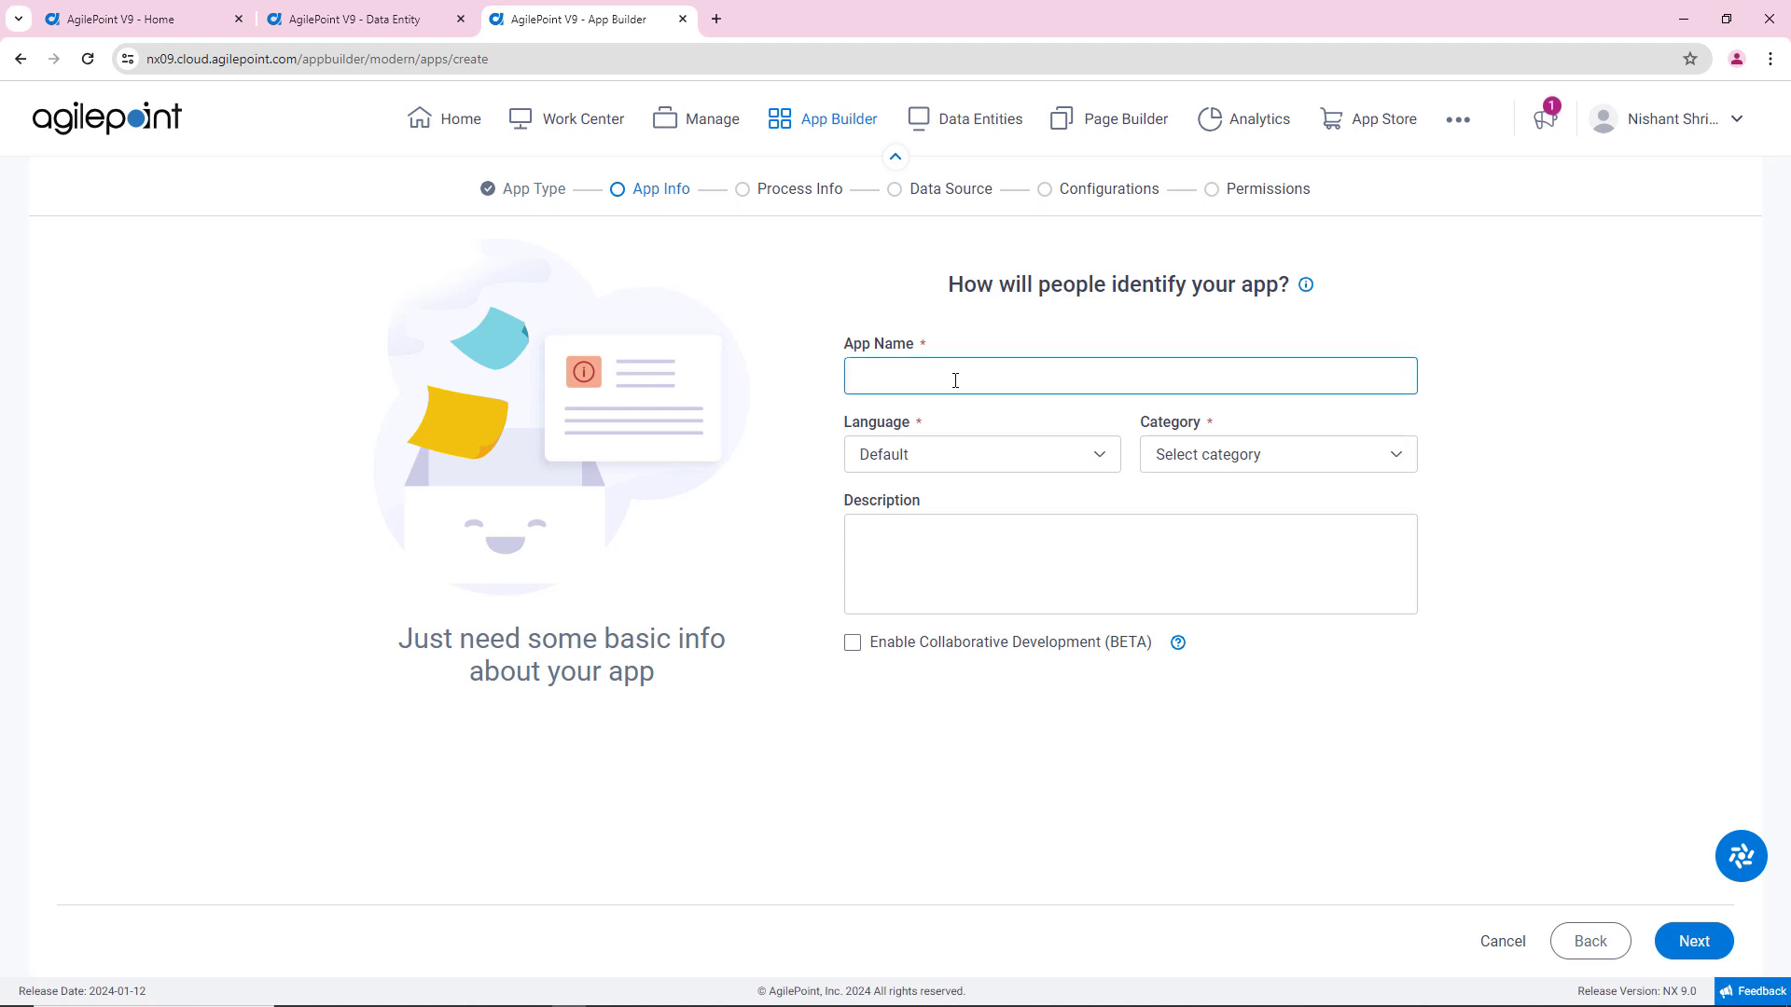
text(EmpTable)
click(1268, 473)
click(1201, 555)
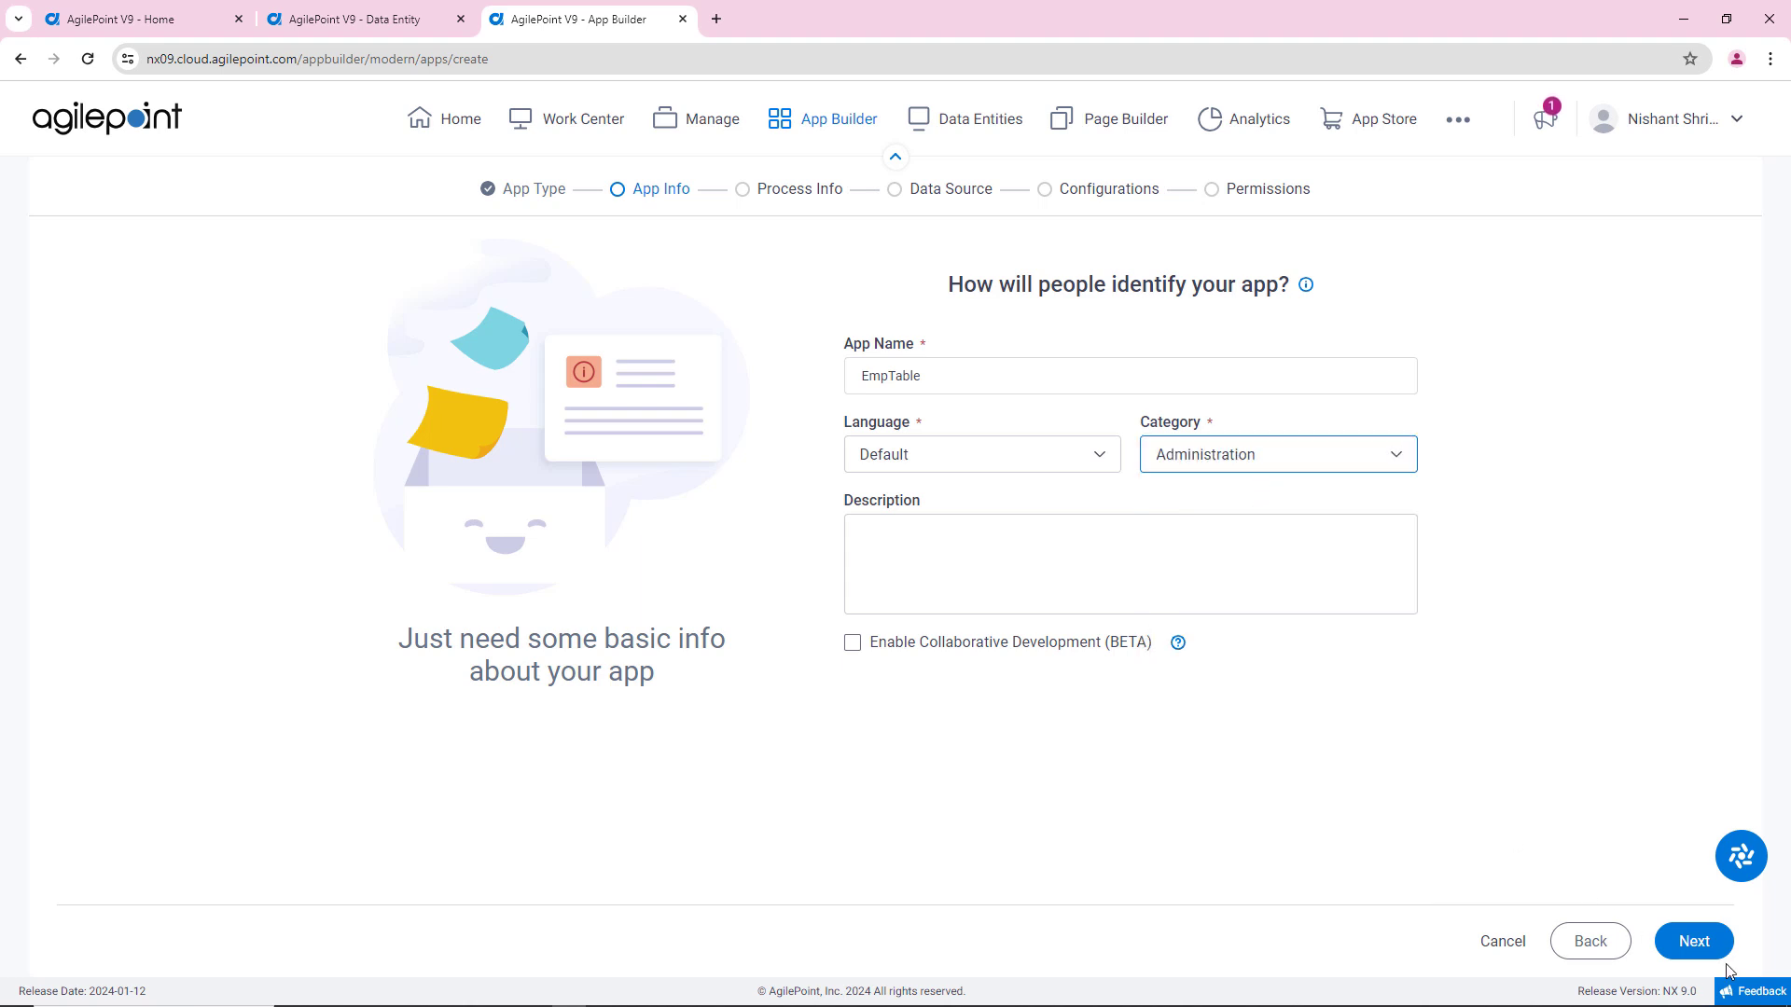
click(1685, 941)
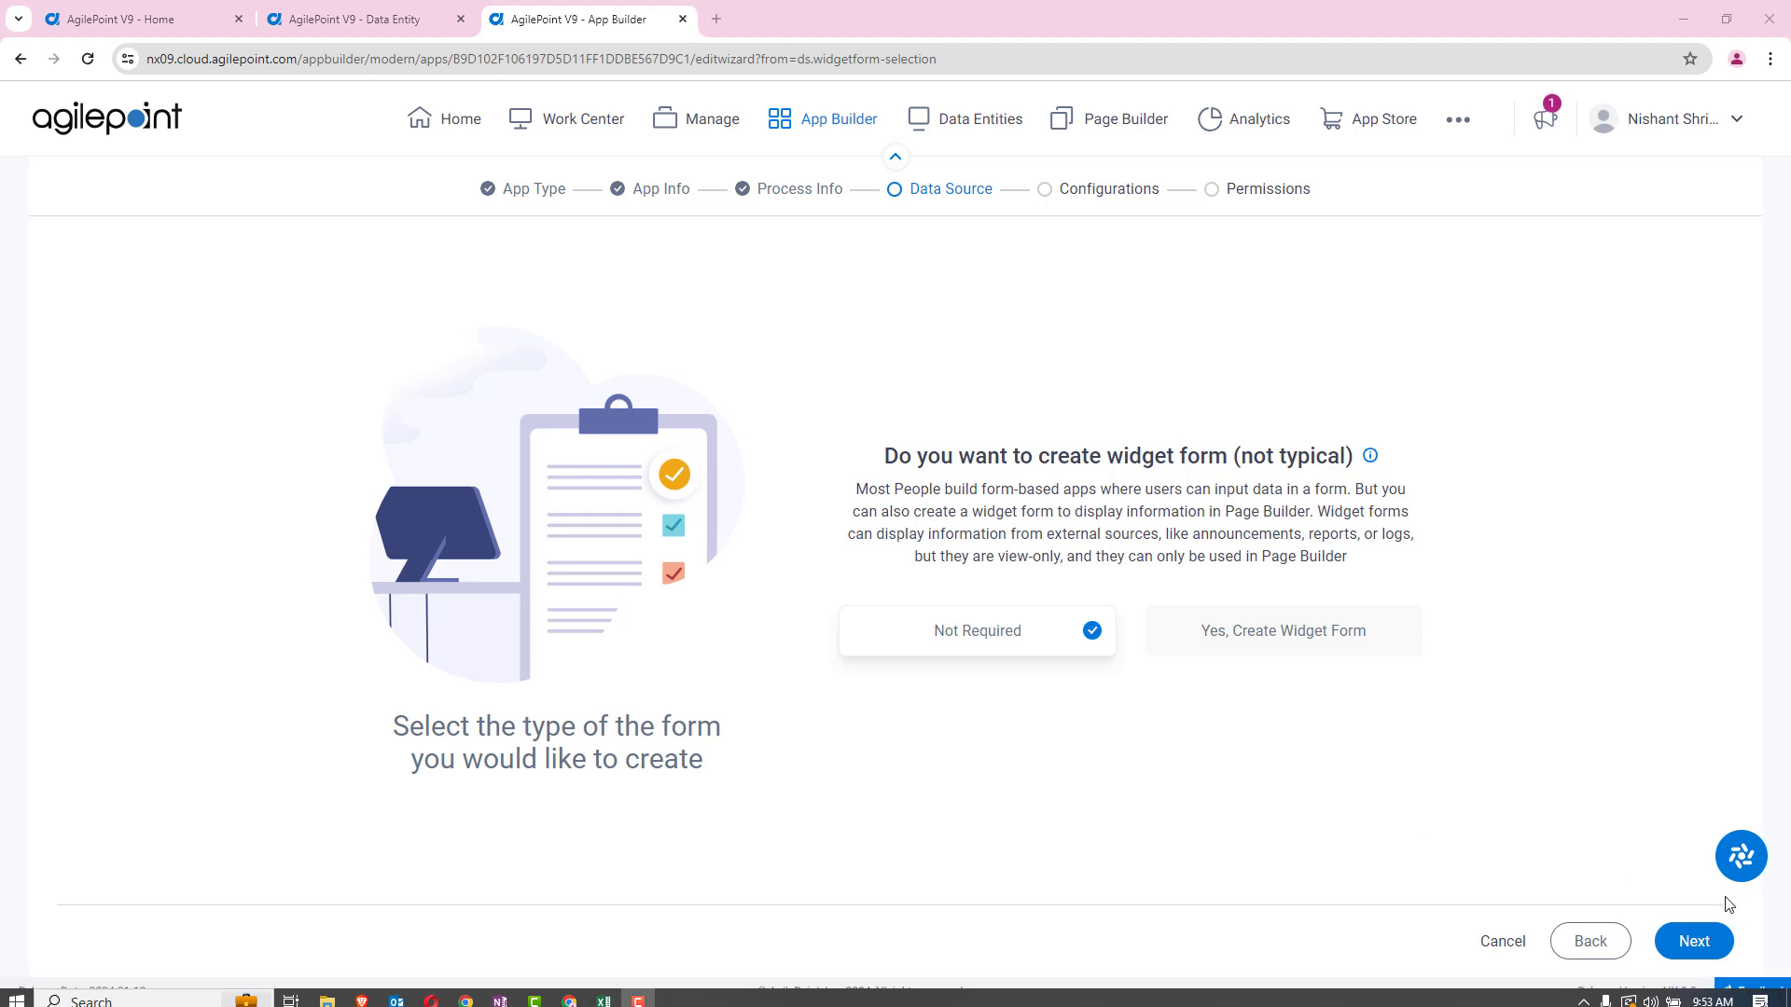
- Keep the widget form as Not Required and have AI create the form from an Excel file
click(1696, 941)
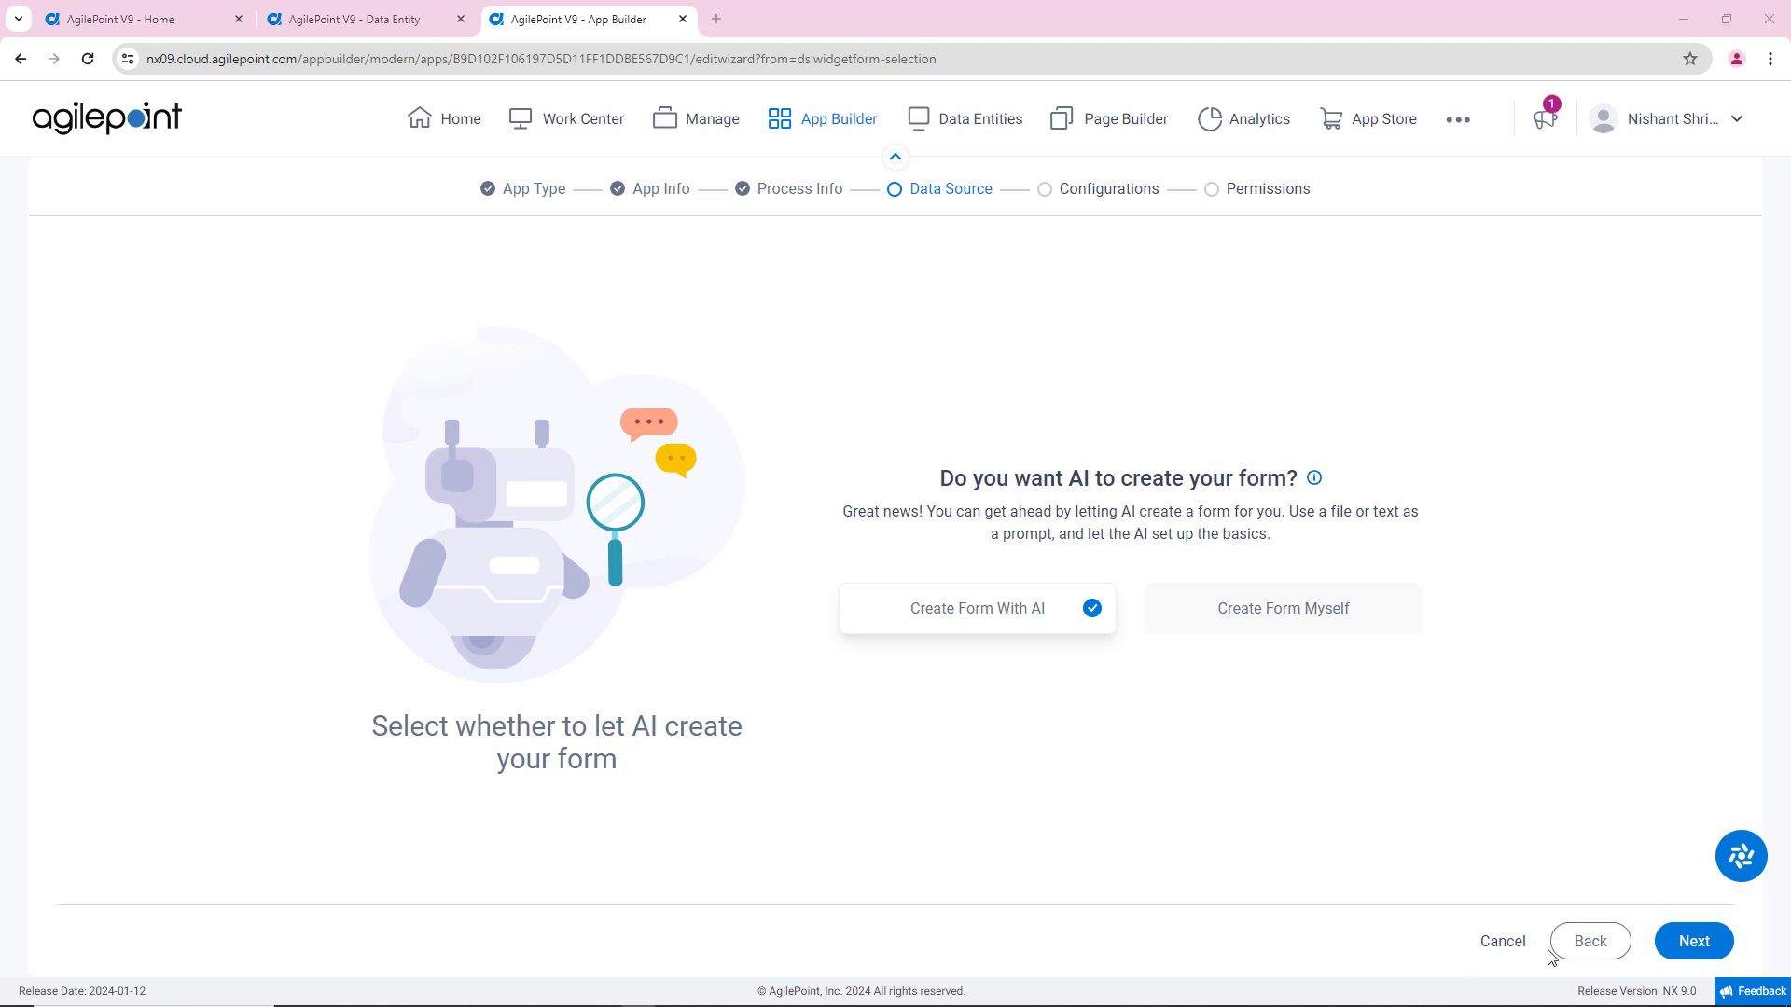
click(1697, 942)
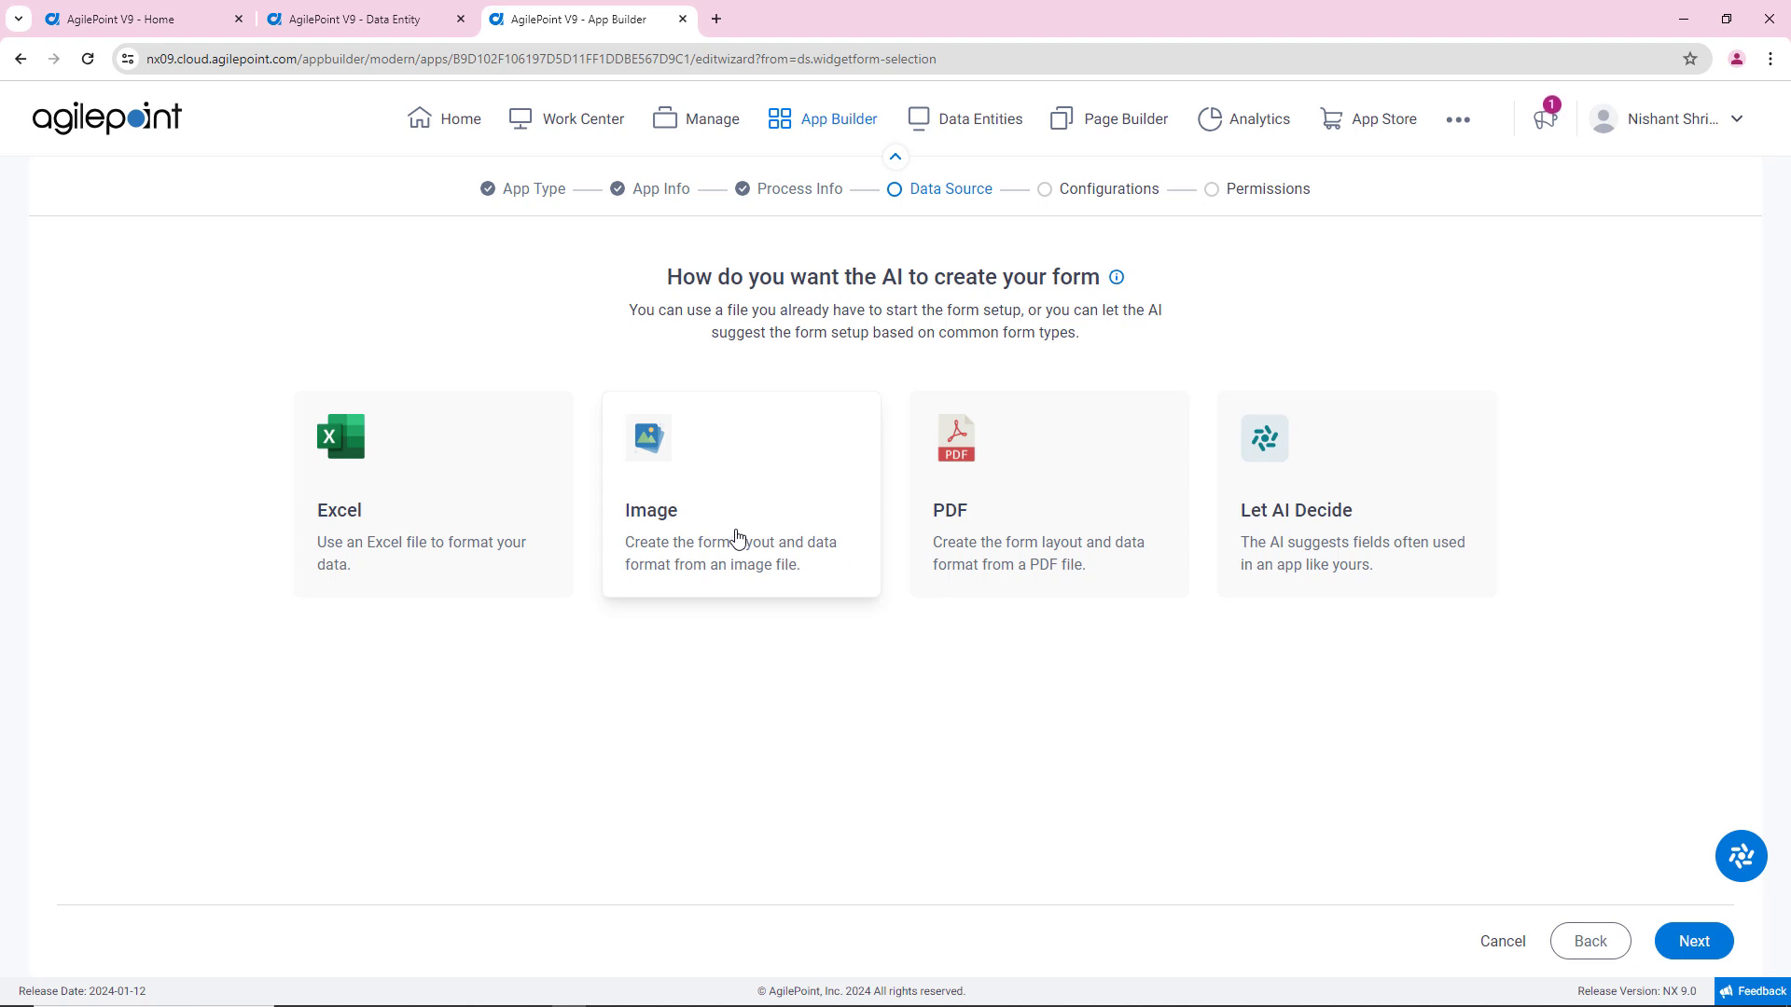
click(425, 504)
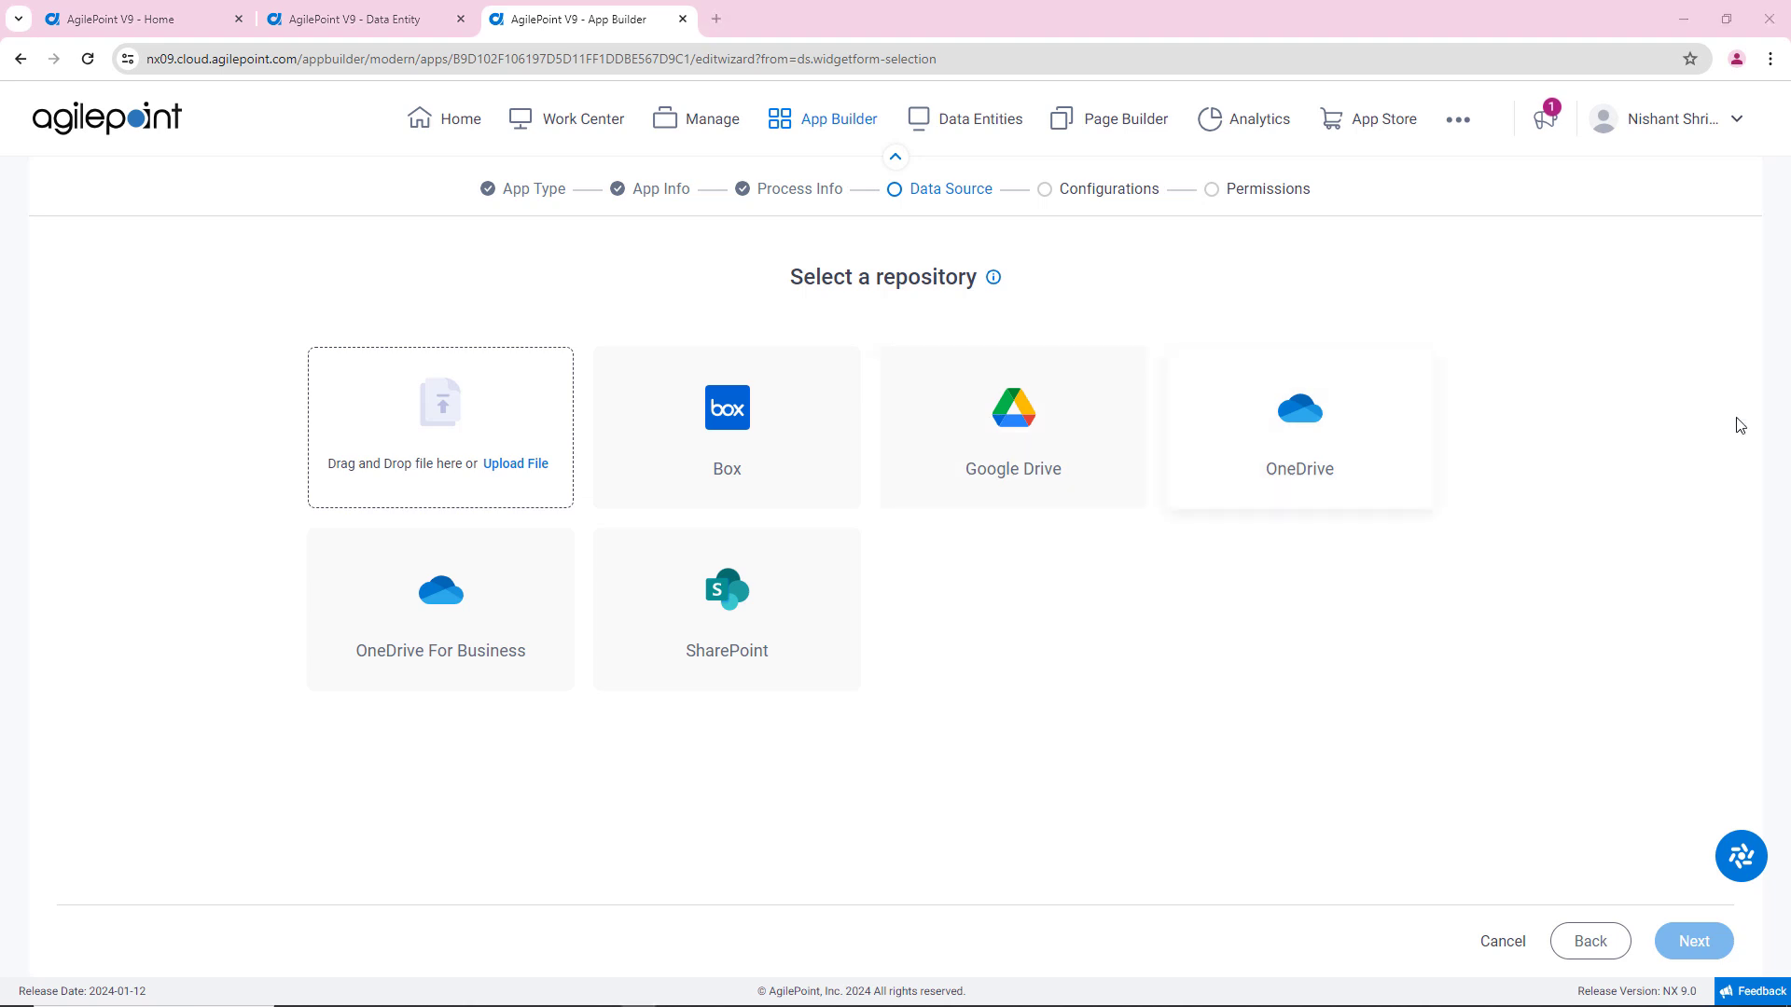
- Upload Employee Sample Data.xlsx as the form's source file and continue to the suggested data fields
click(537, 466)
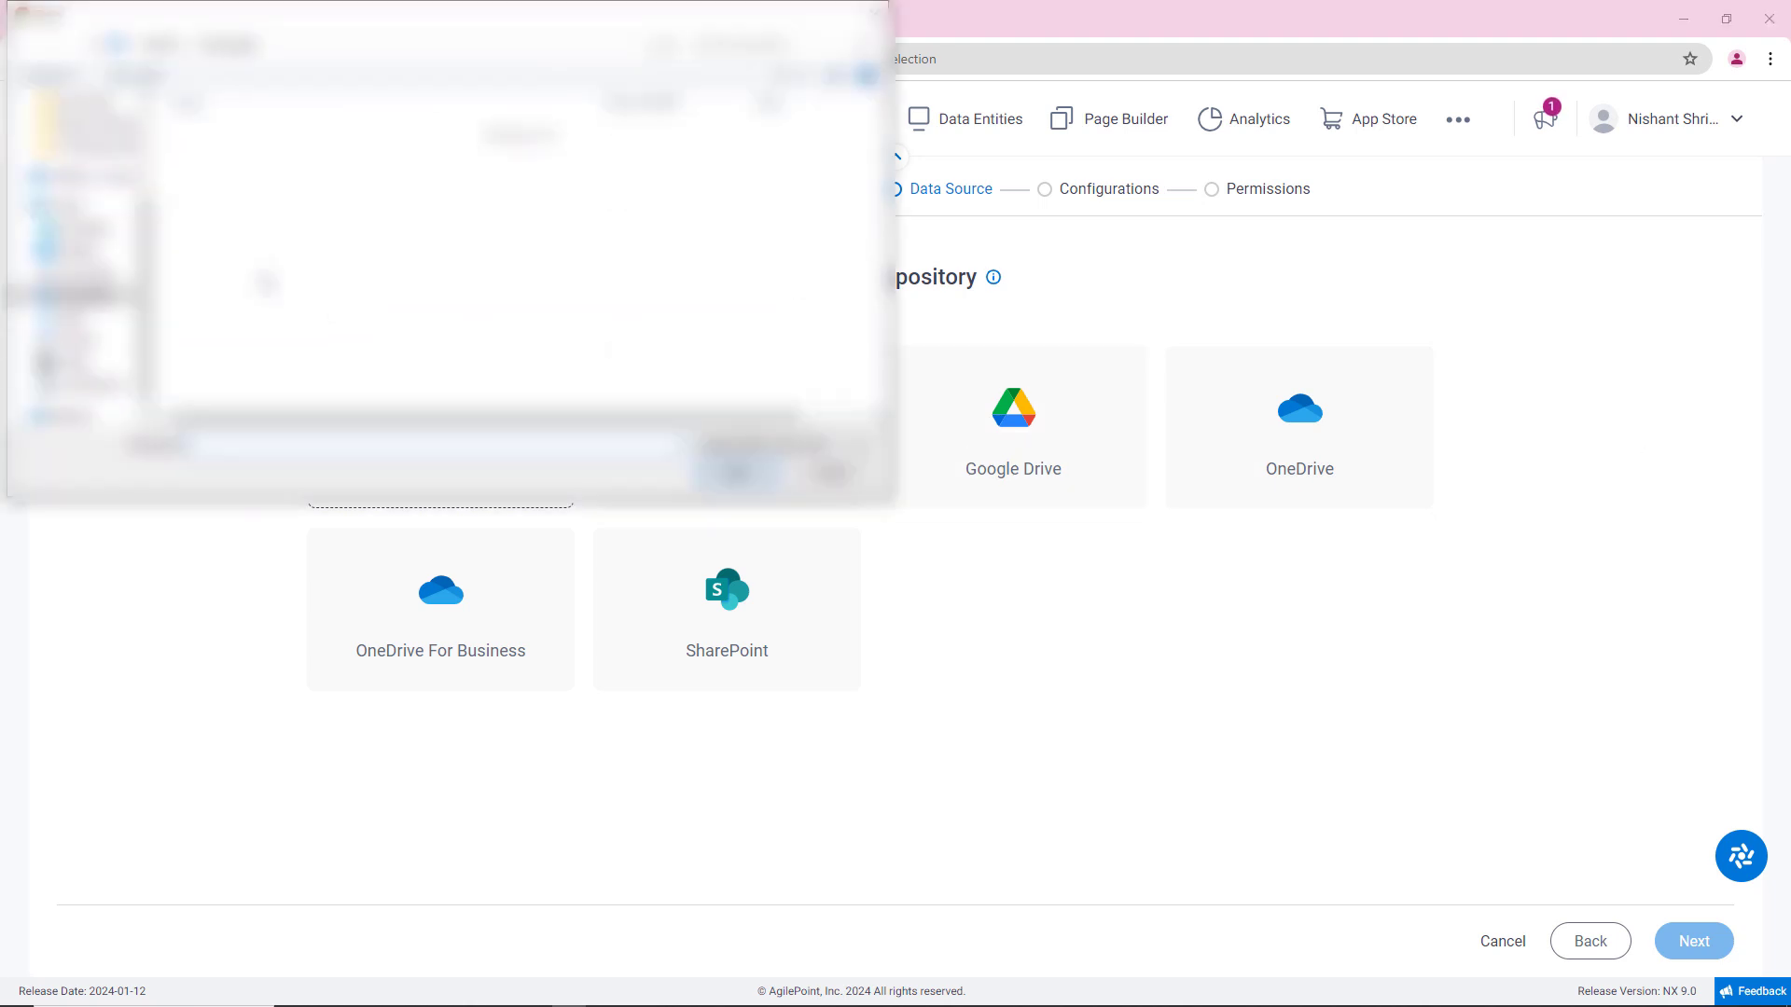
click(70, 187)
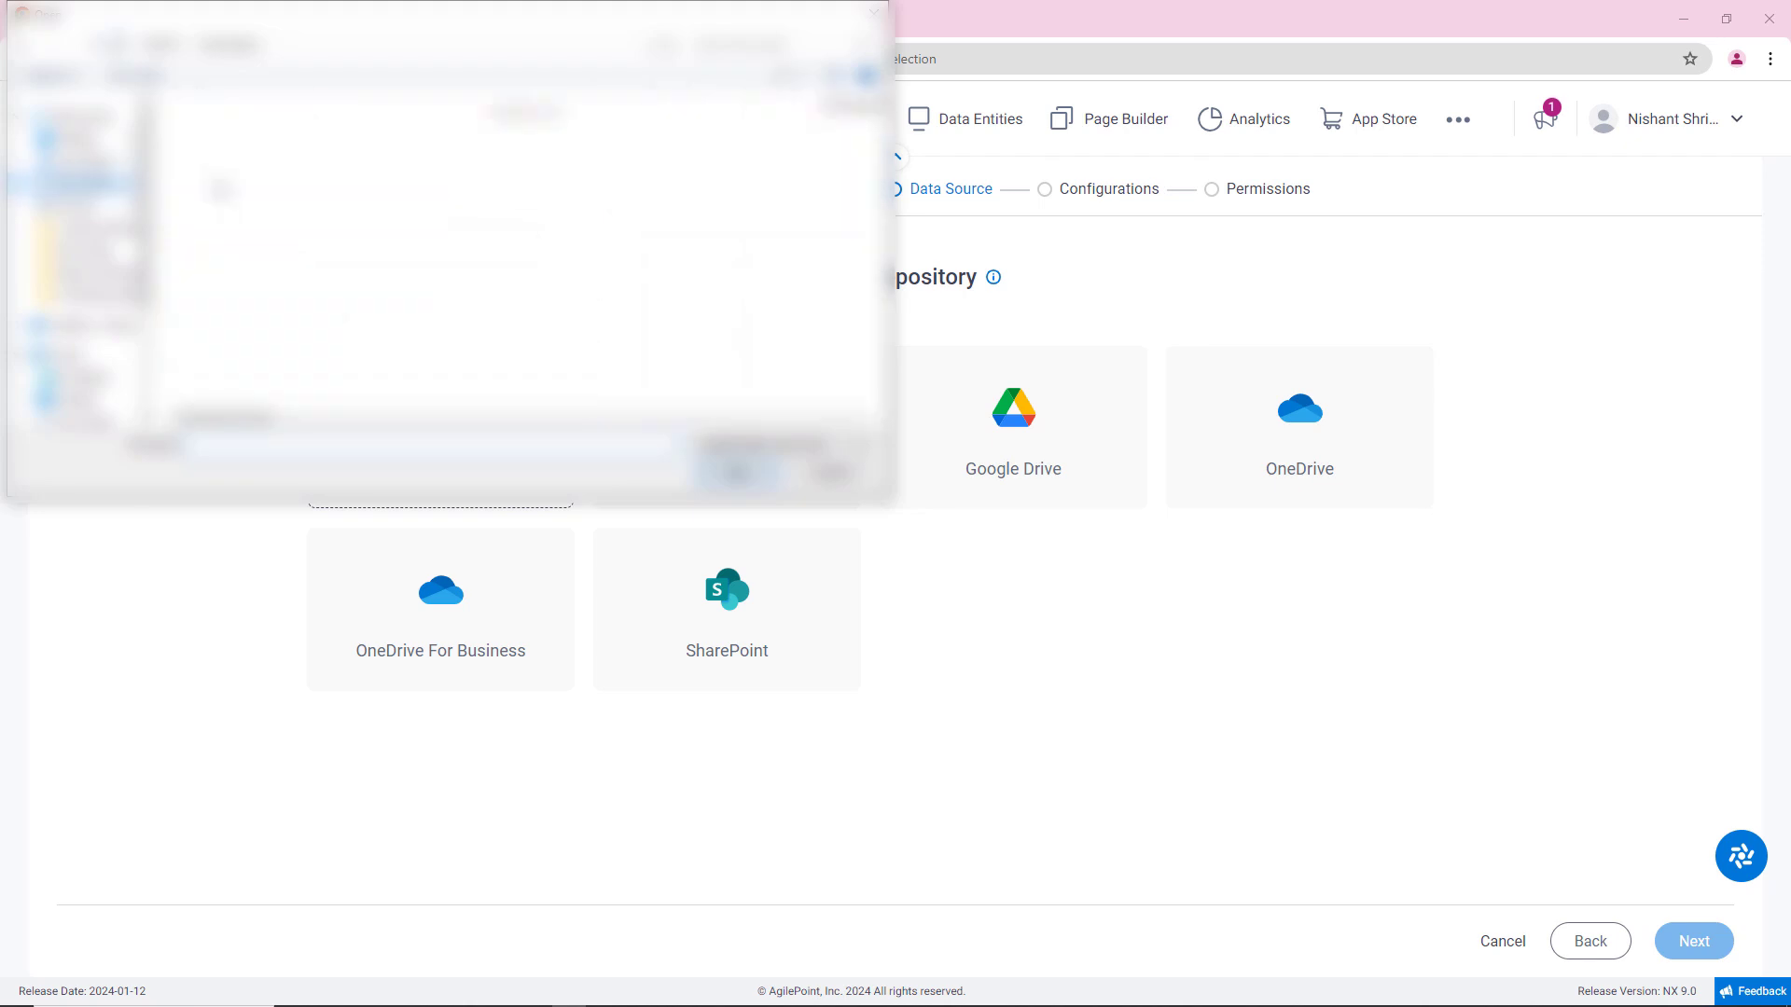
click(322, 106)
click(738, 472)
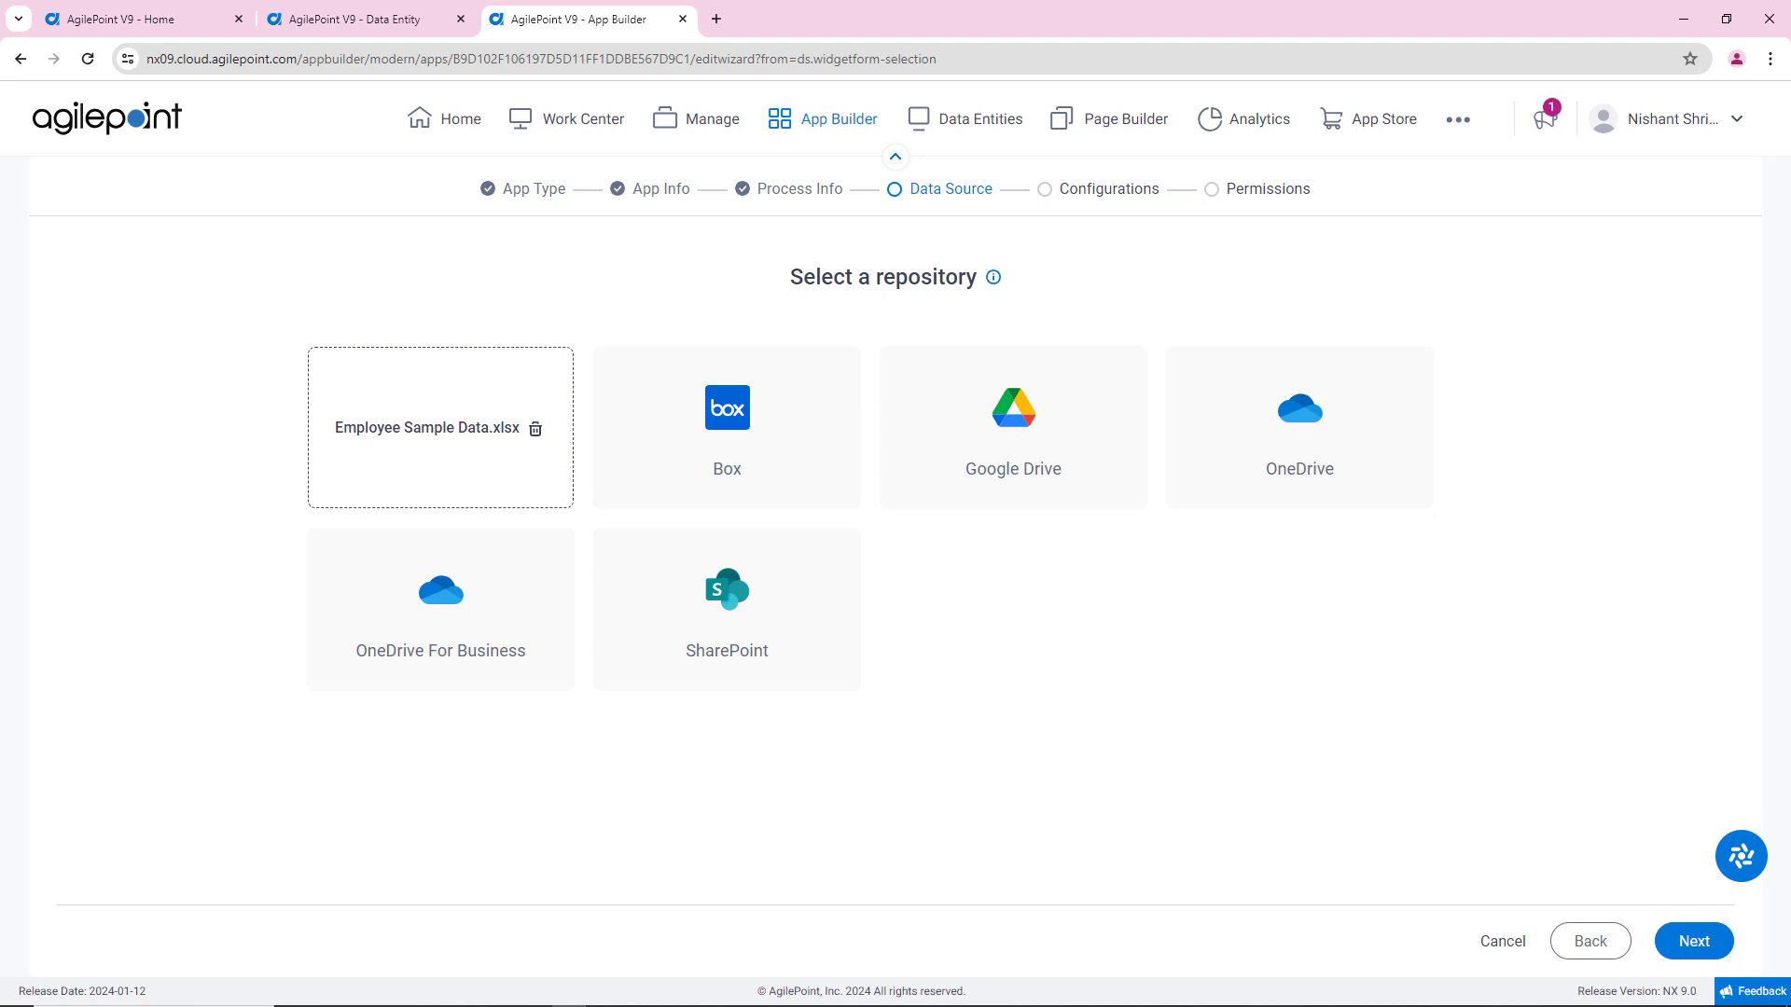
click(637, 1005)
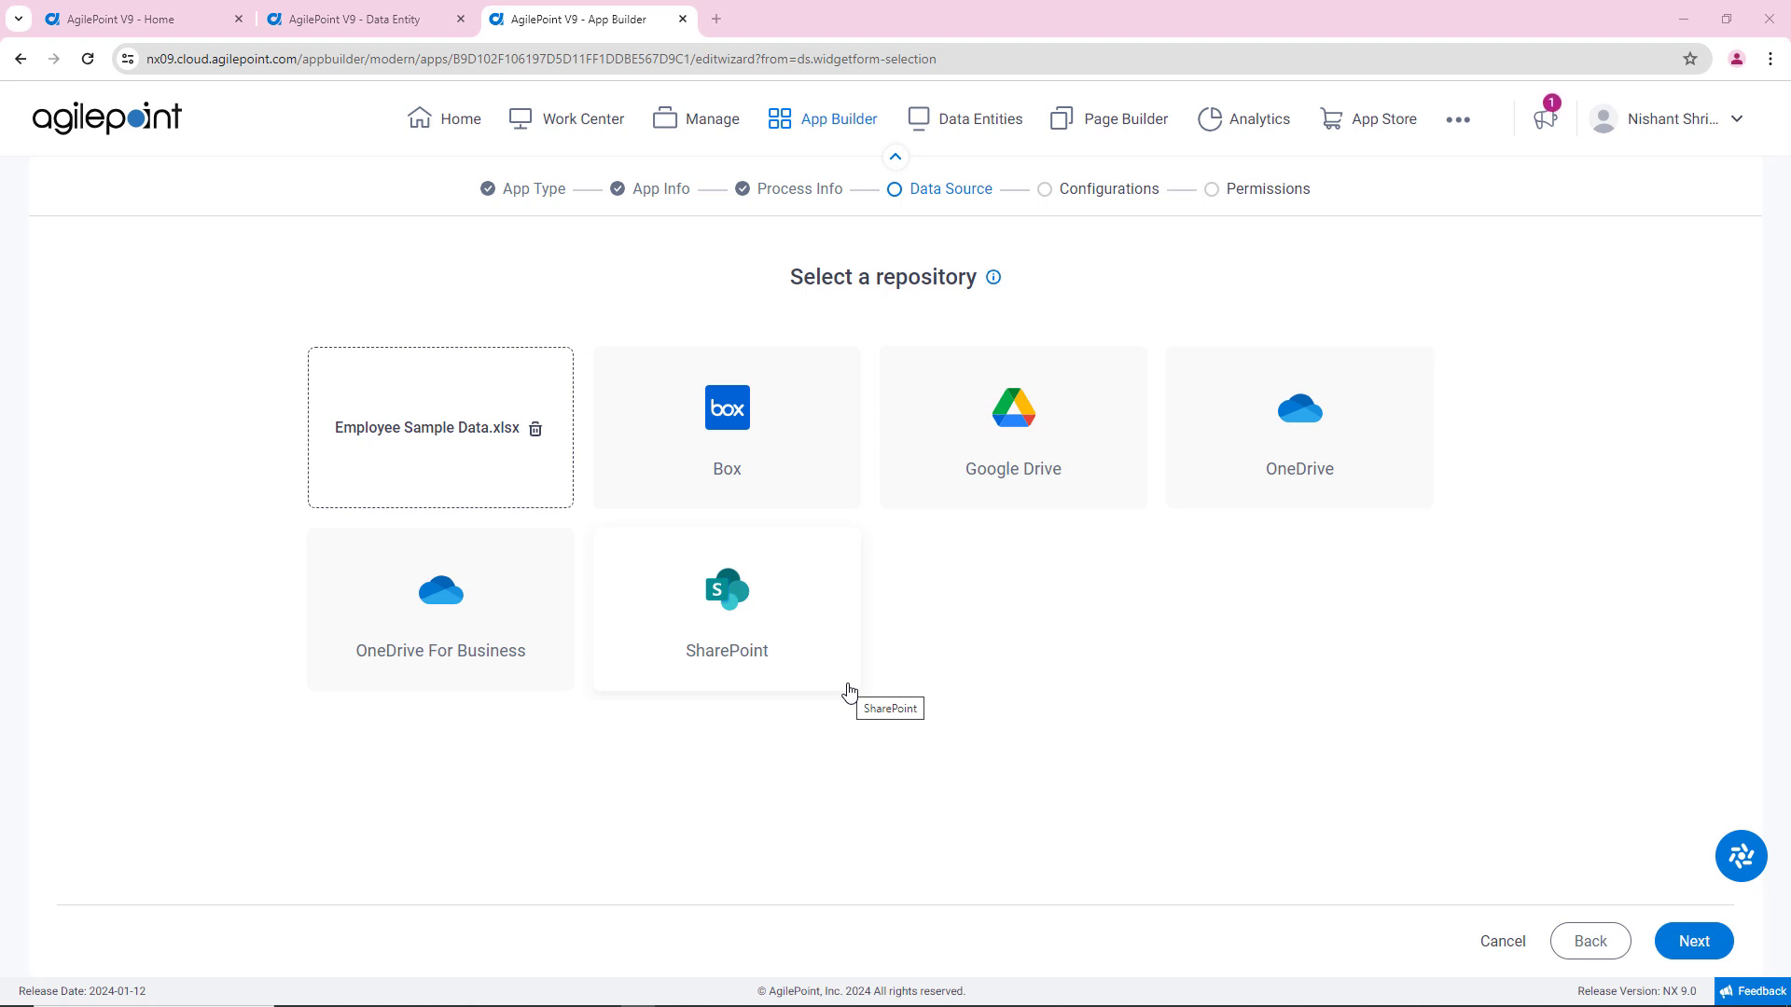
click(1691, 944)
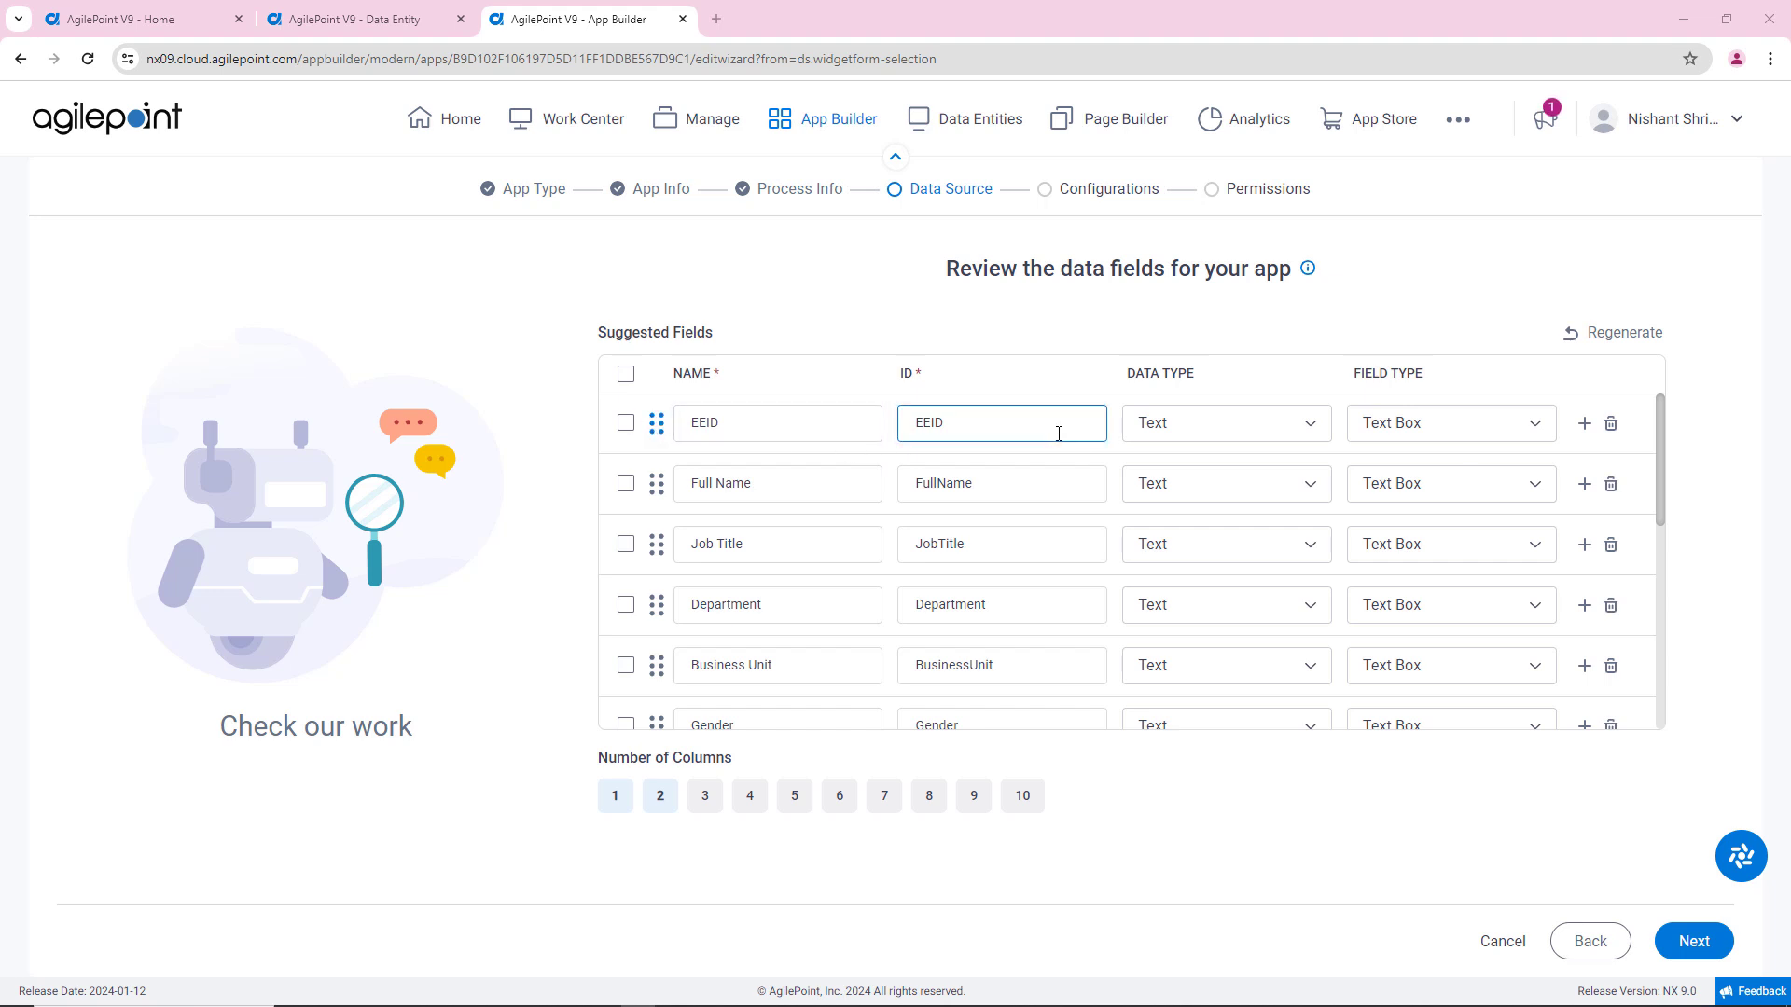
- Set the EEID field's data type to Sequence Number and the Job Title field's data type to Picklist
click(1208, 435)
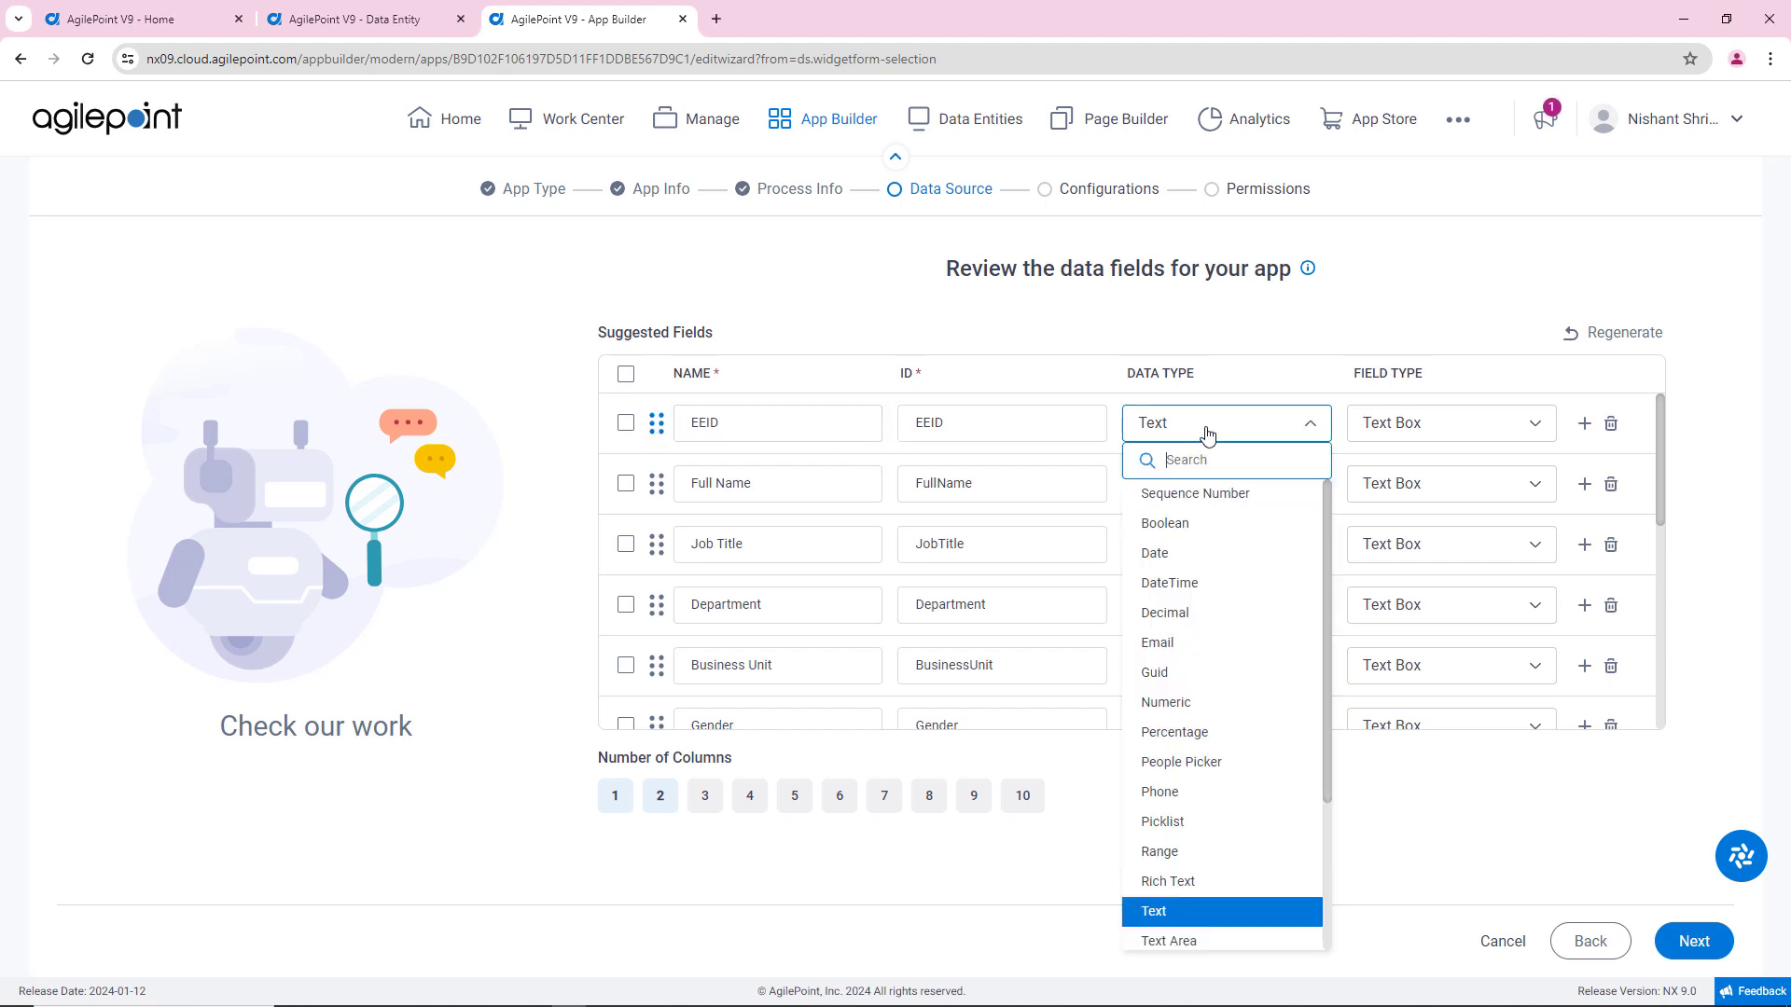
click(1220, 493)
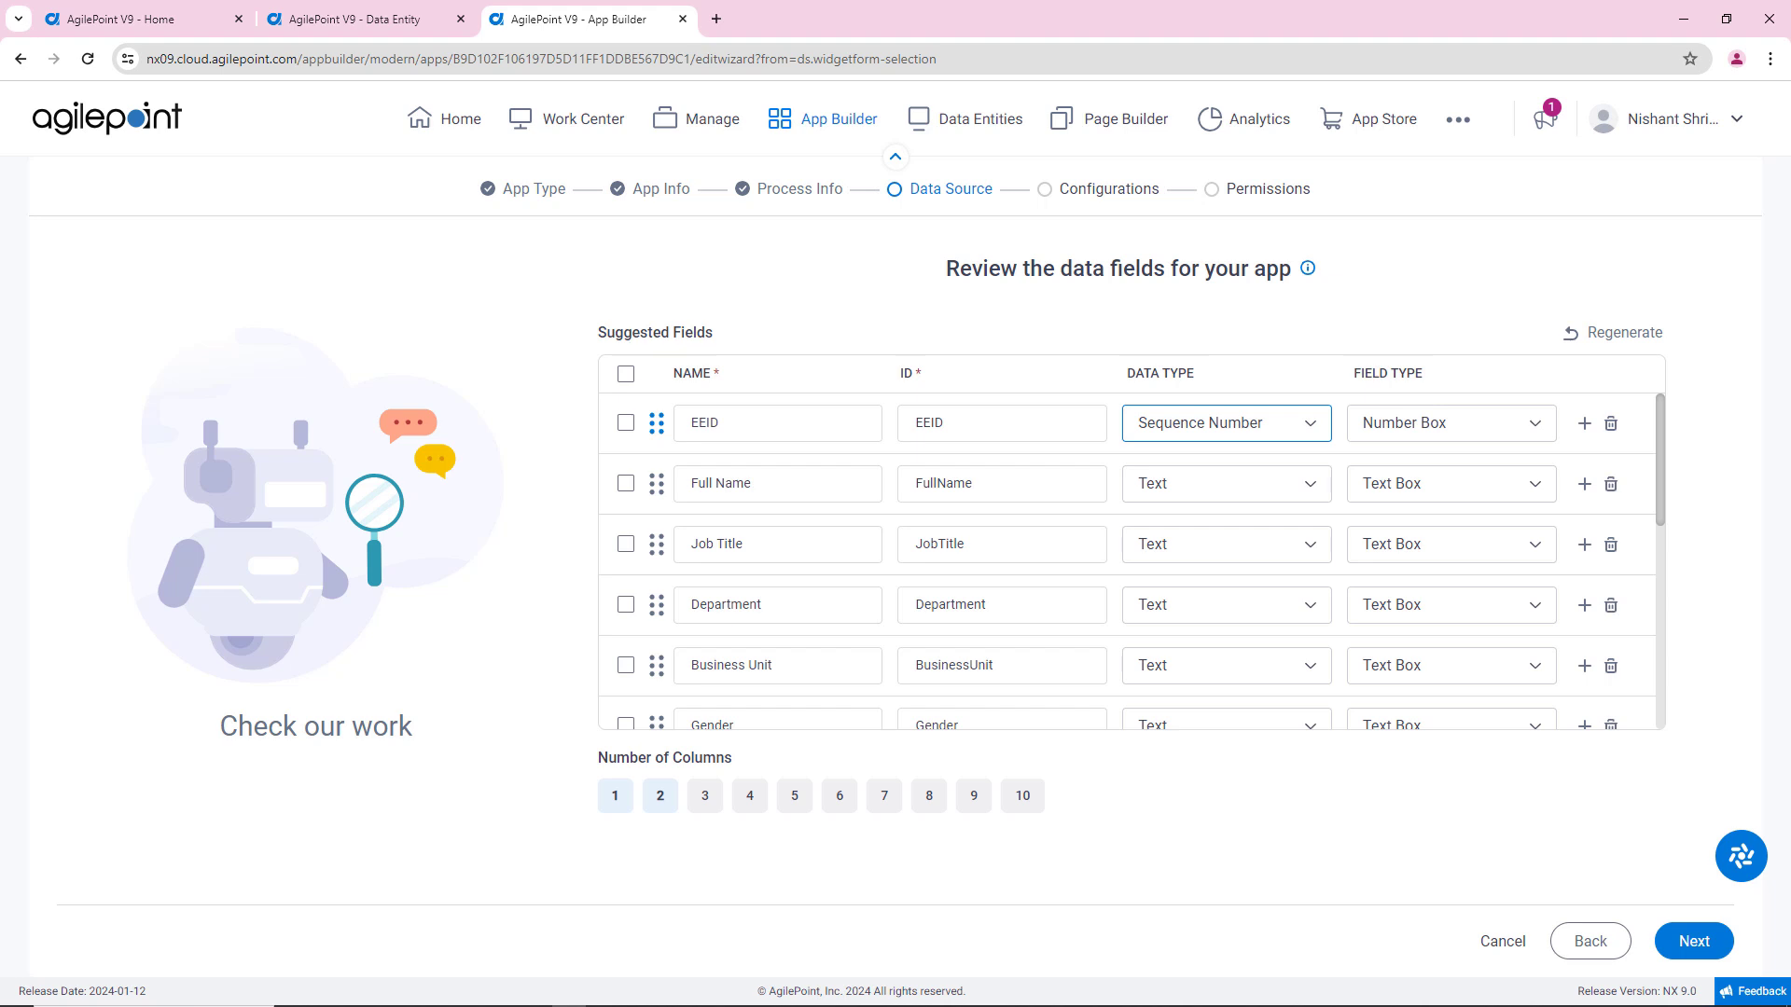
click(1278, 557)
click(1223, 610)
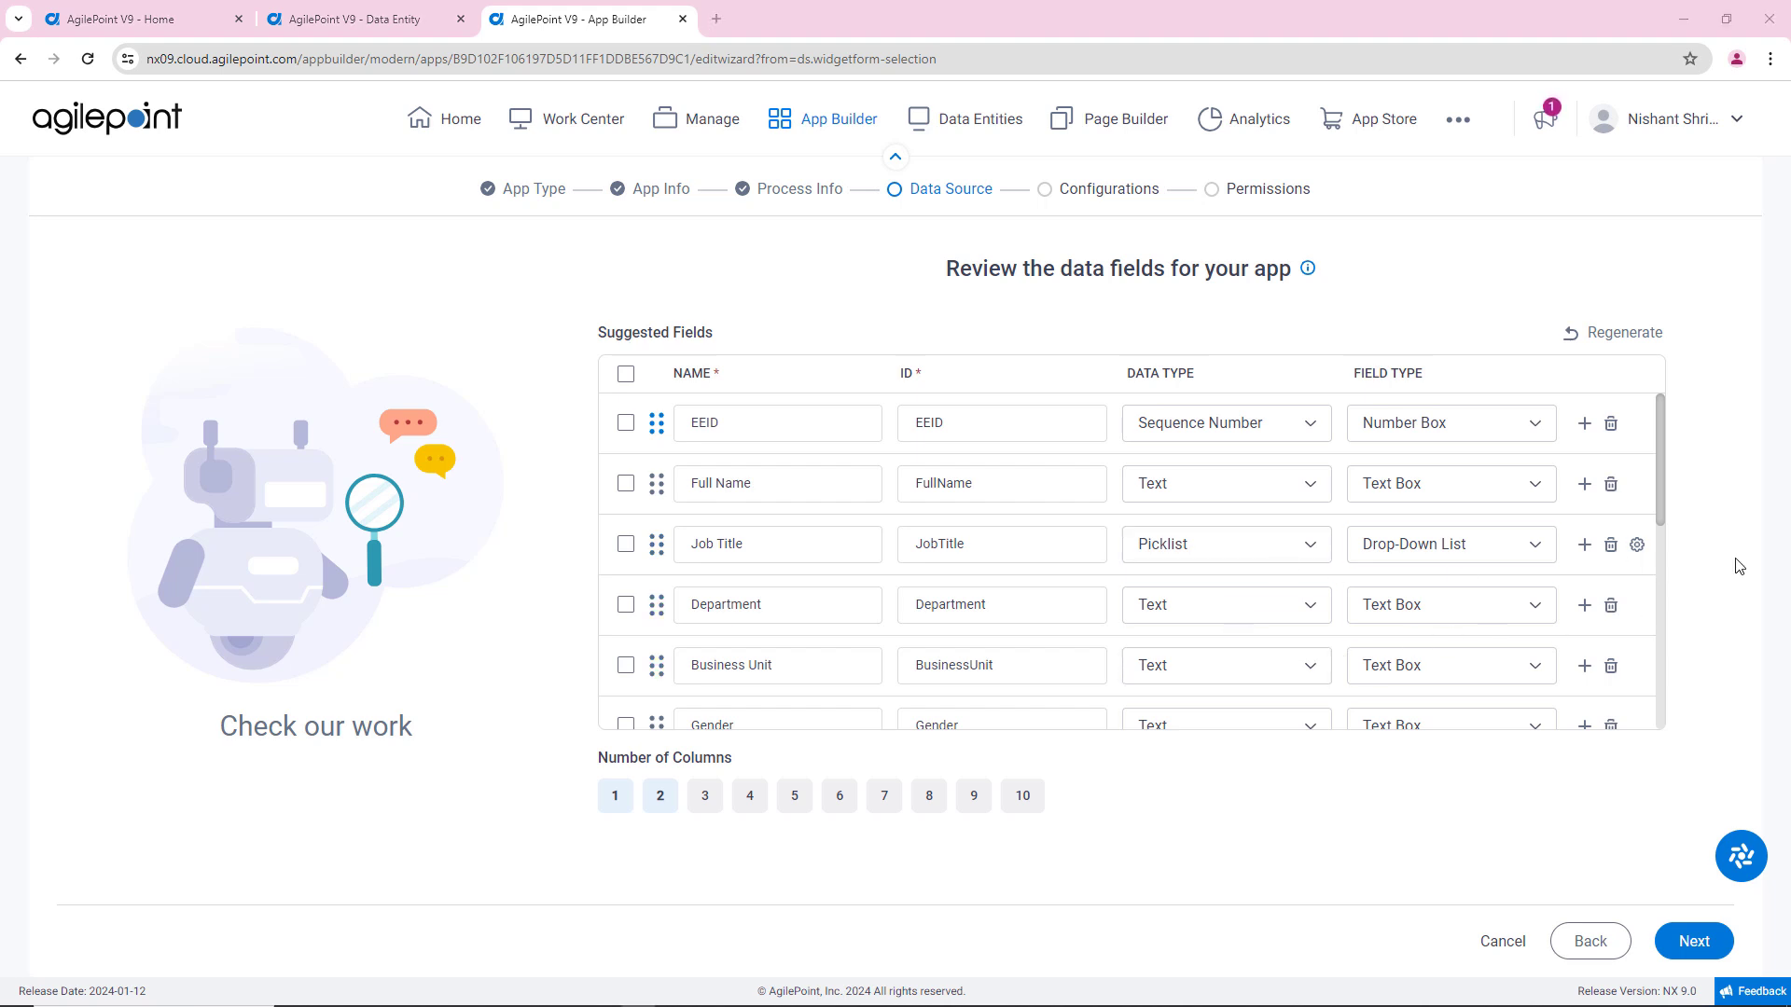
- Configure the Job Title field to use the existing Job Title picklist and save the configuration
click(1636, 545)
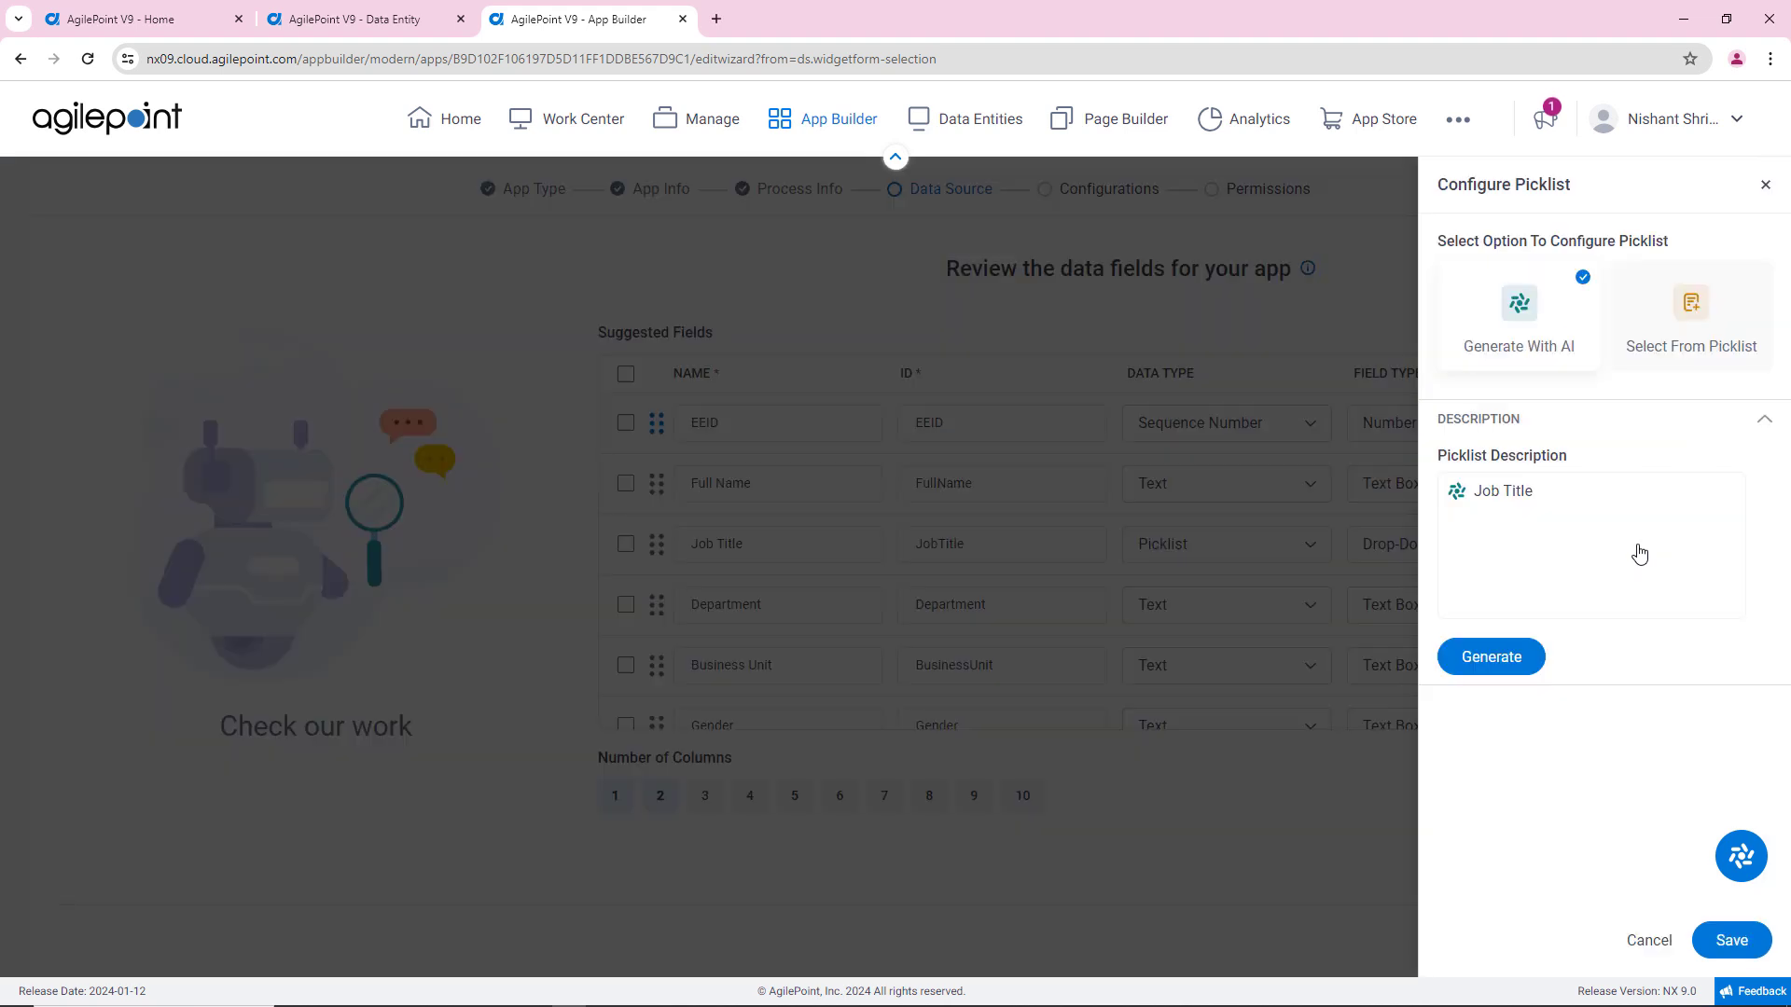
click(1672, 343)
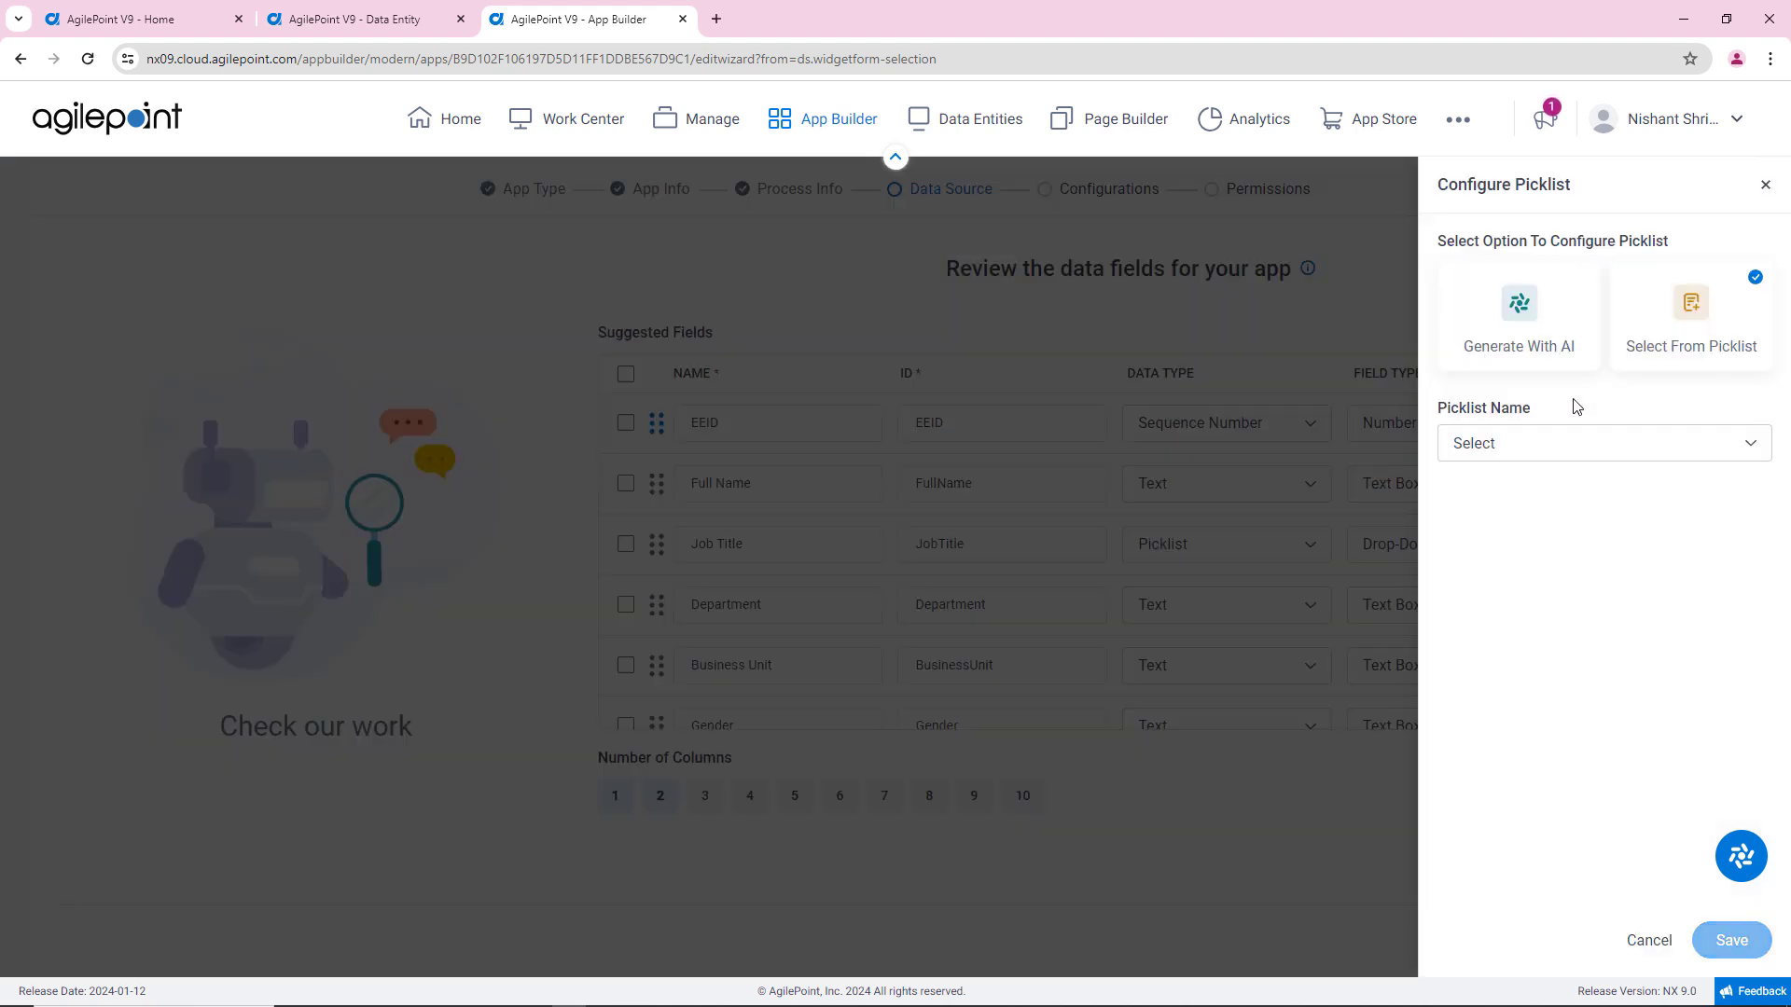
click(1587, 448)
text(tit)
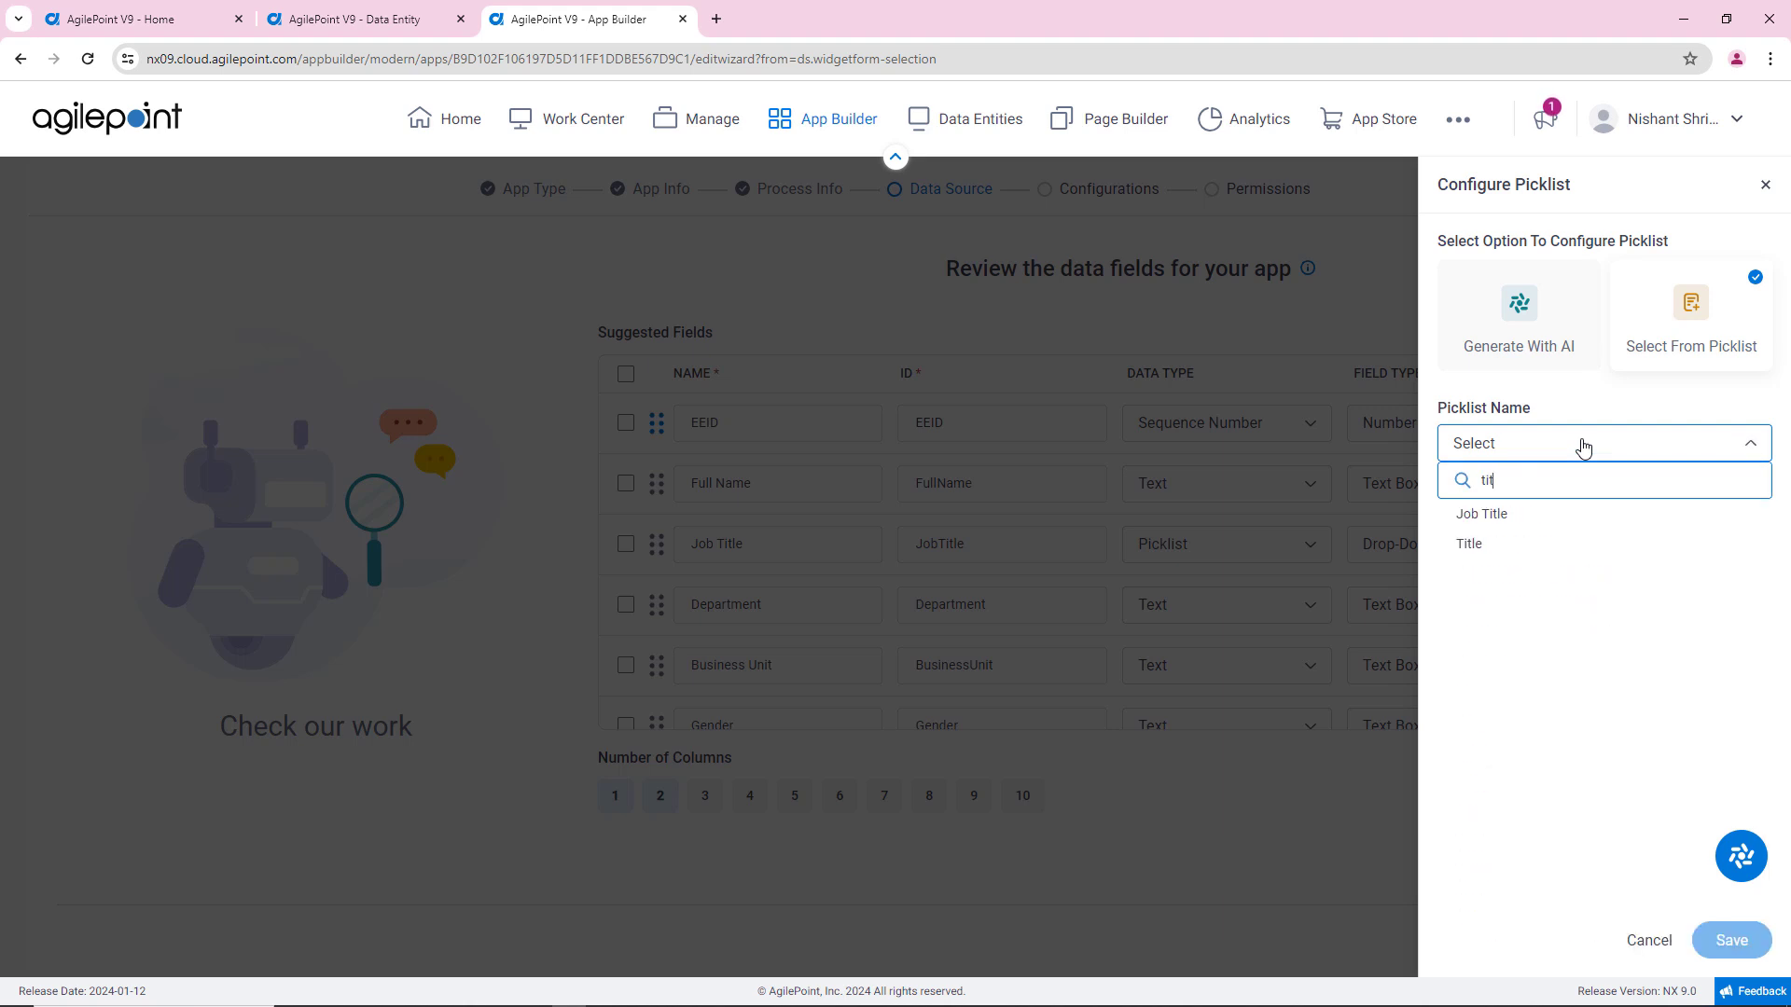
click(1546, 516)
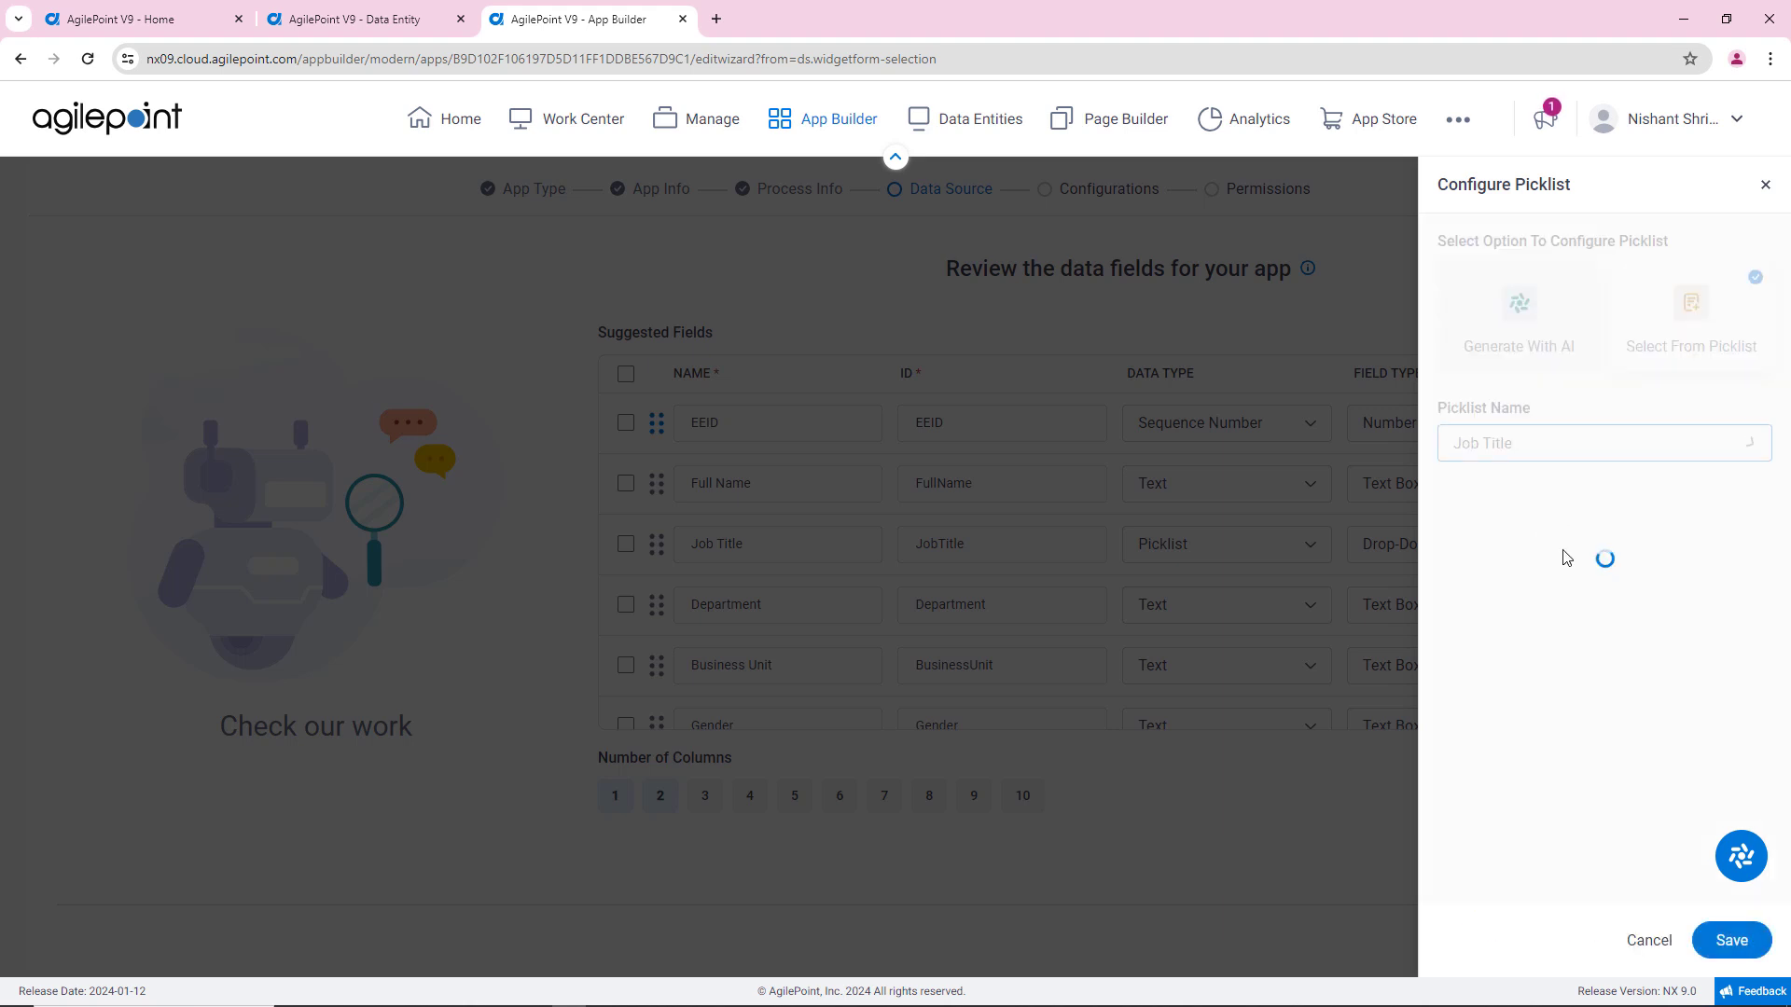
click(1733, 939)
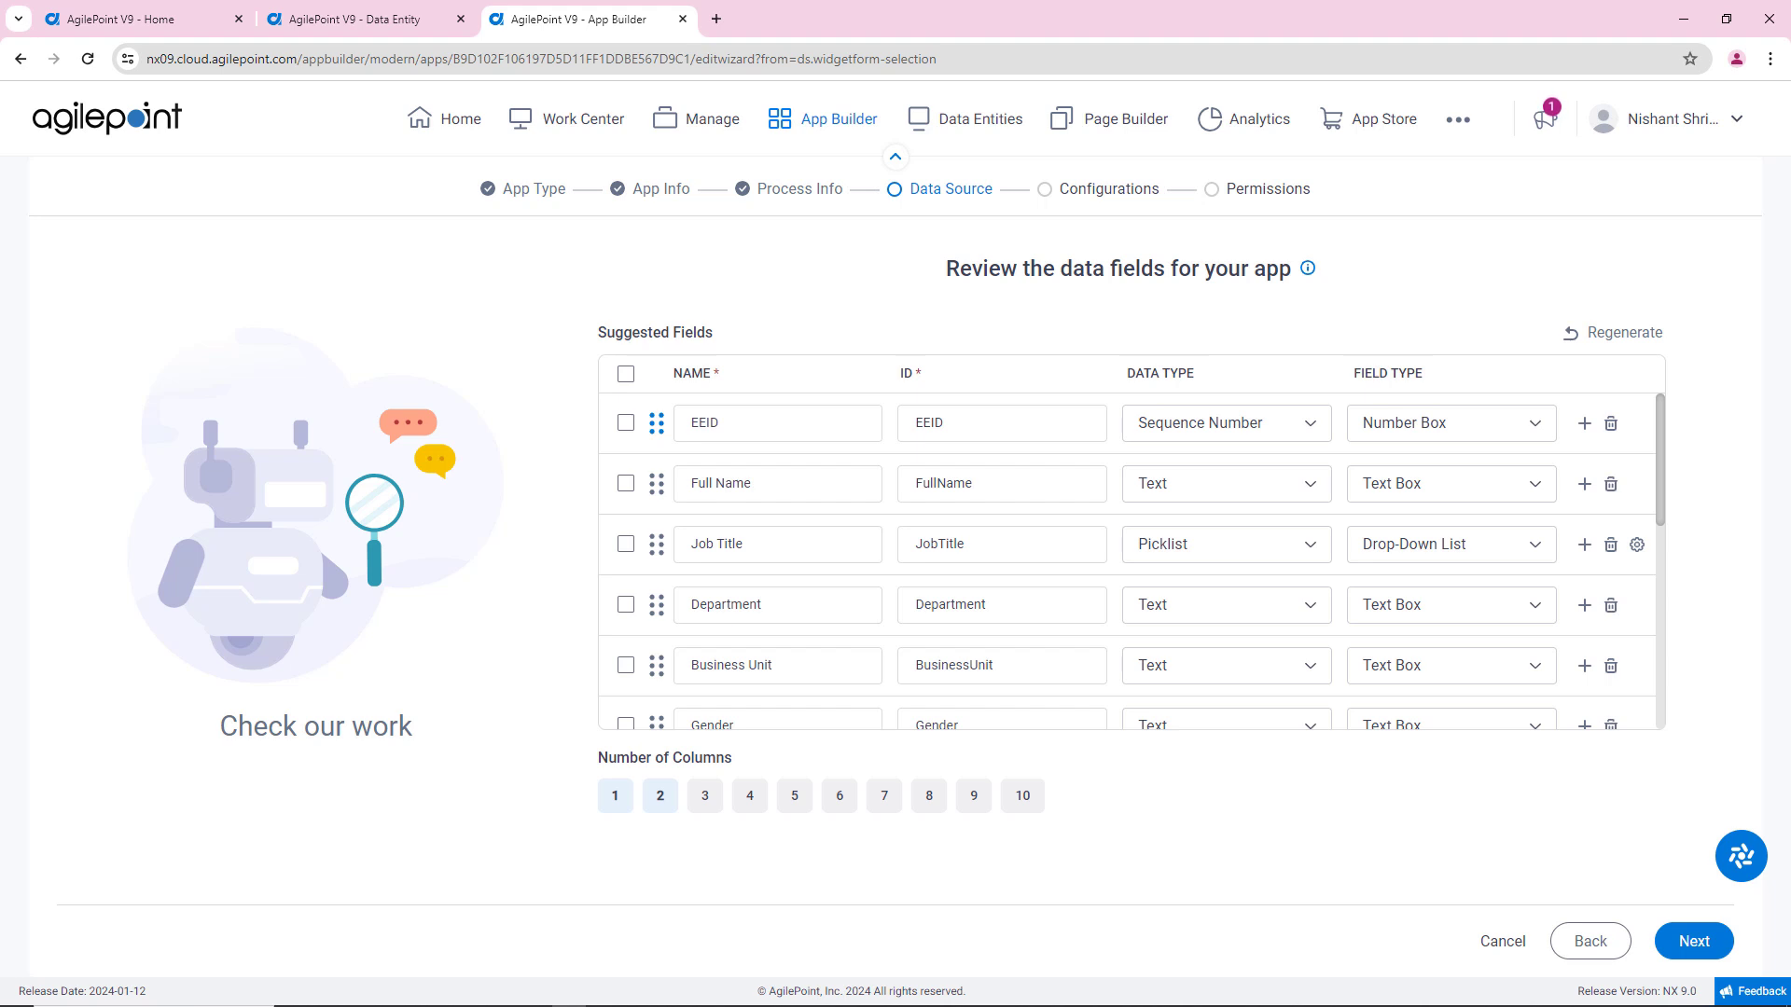
- Set the Department field's data type to Picklist, link it to the existing Departments picklist, and save the configuration
click(1256, 621)
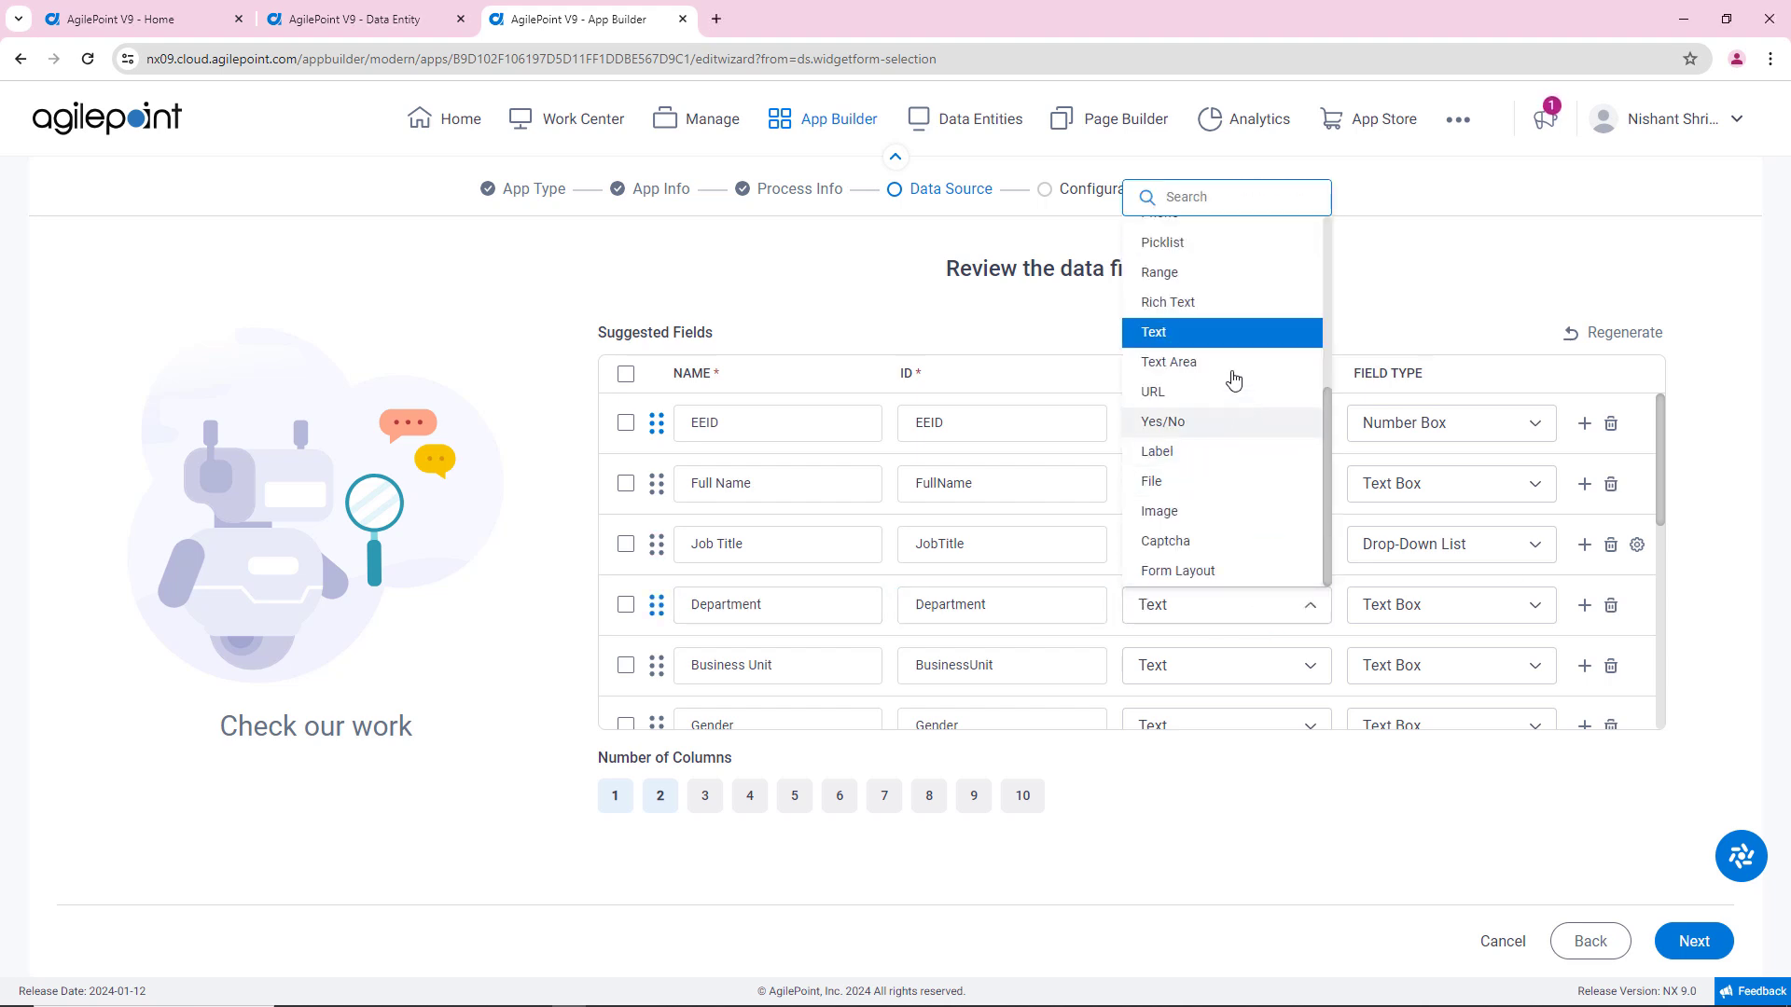
click(1177, 243)
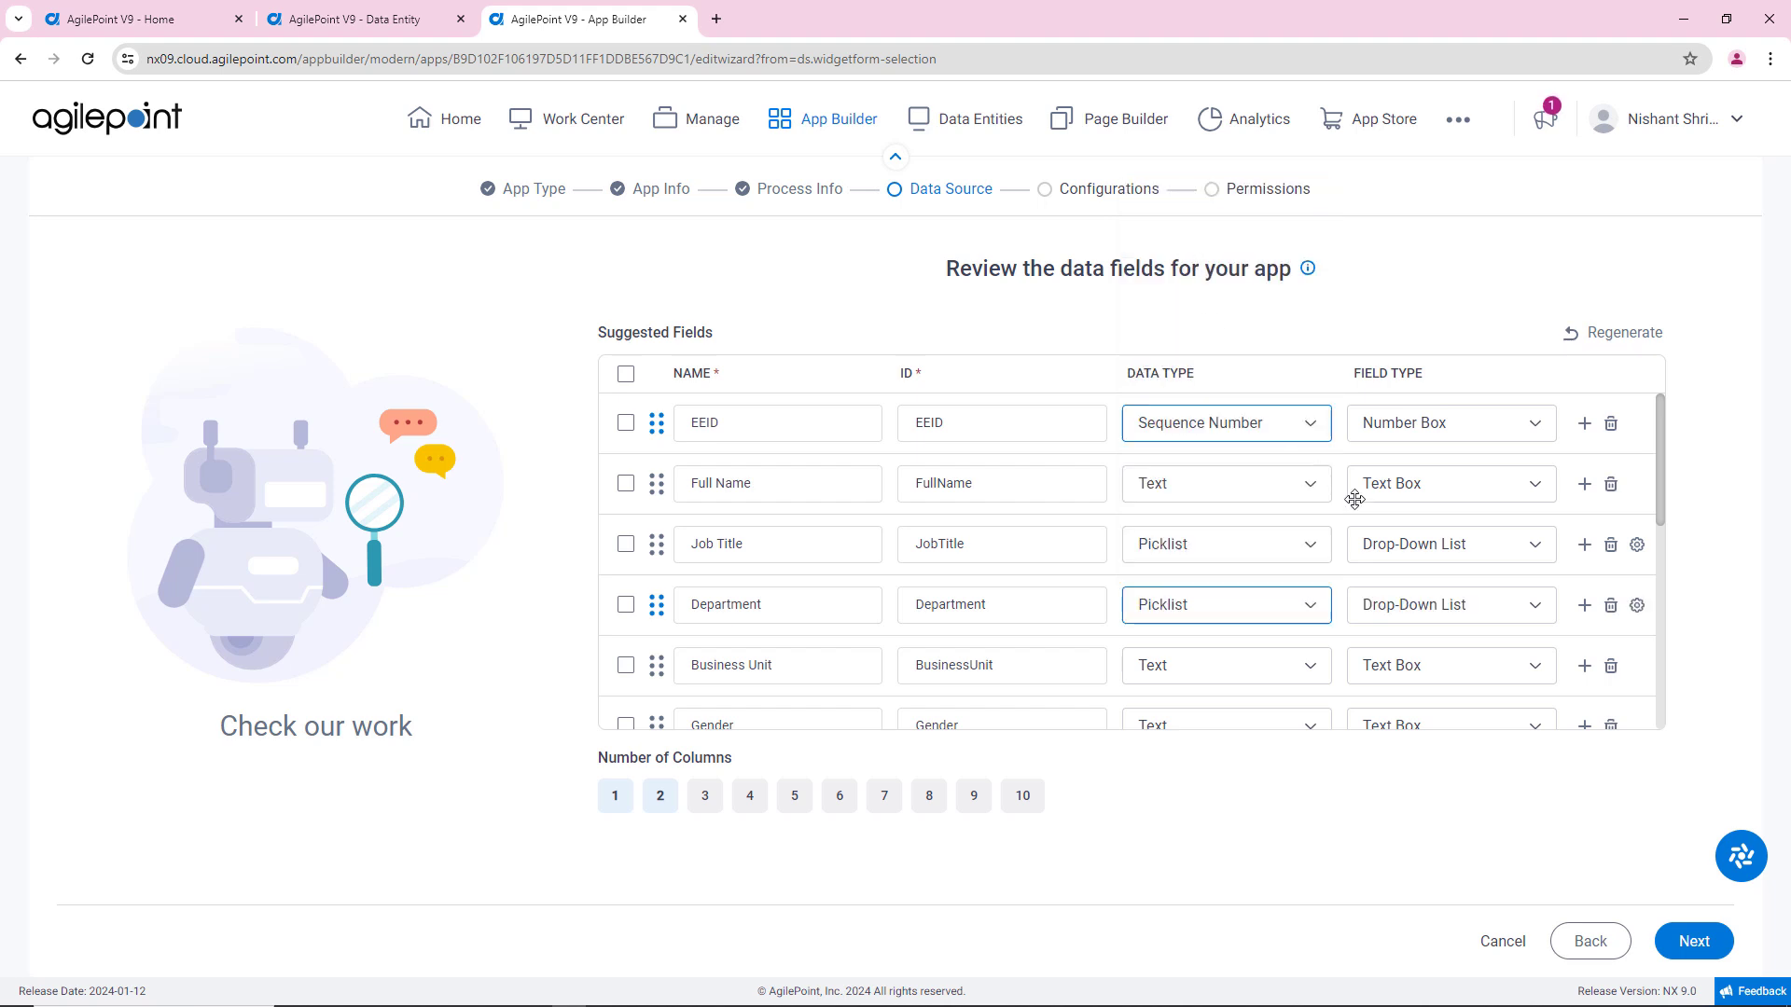
click(1636, 605)
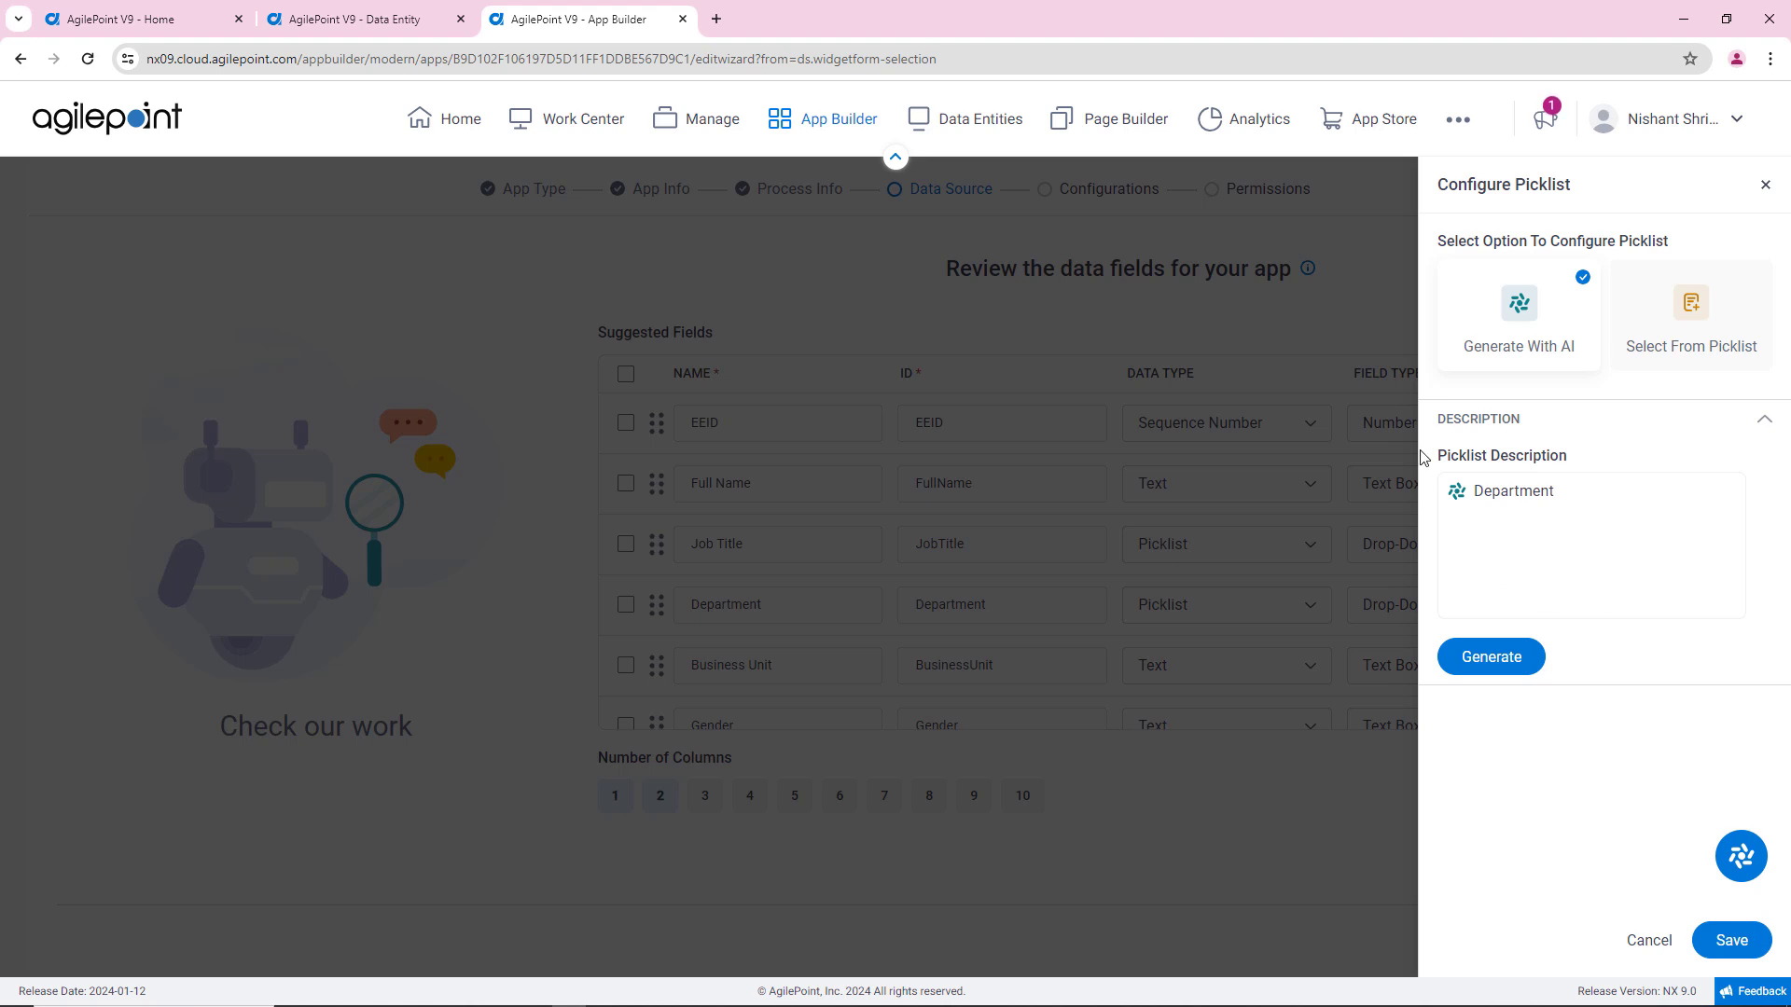
click(1674, 328)
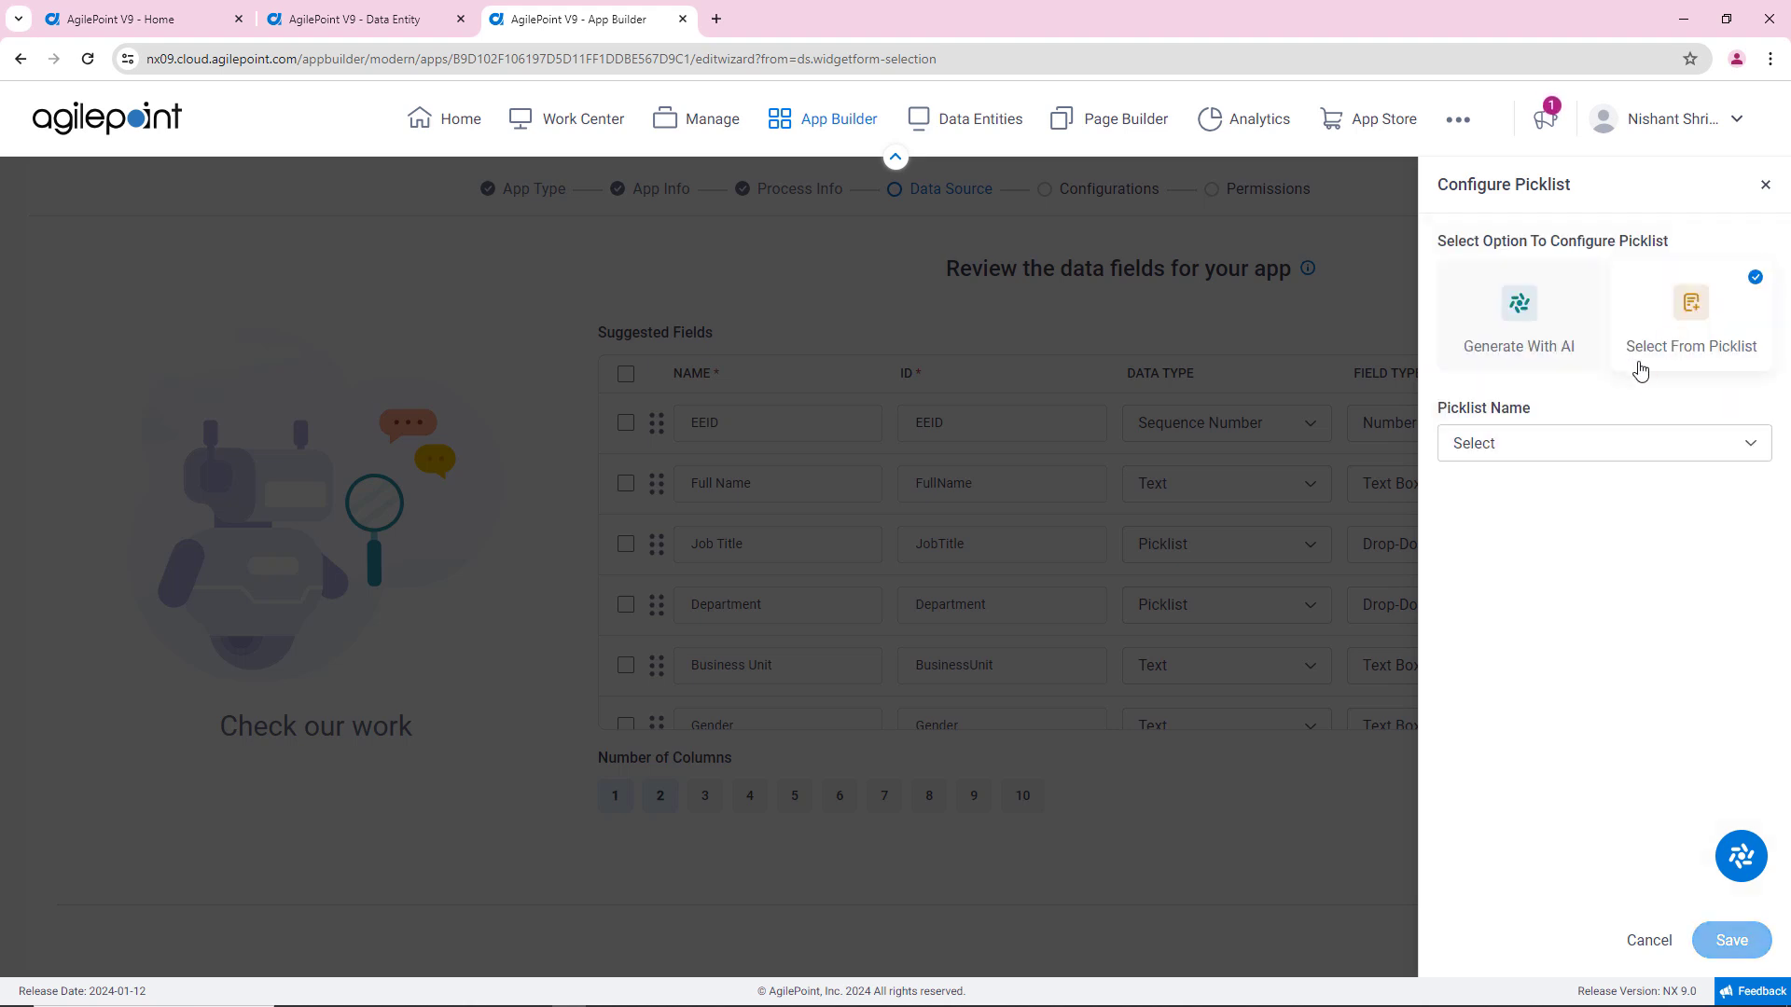
click(1523, 451)
text(department)
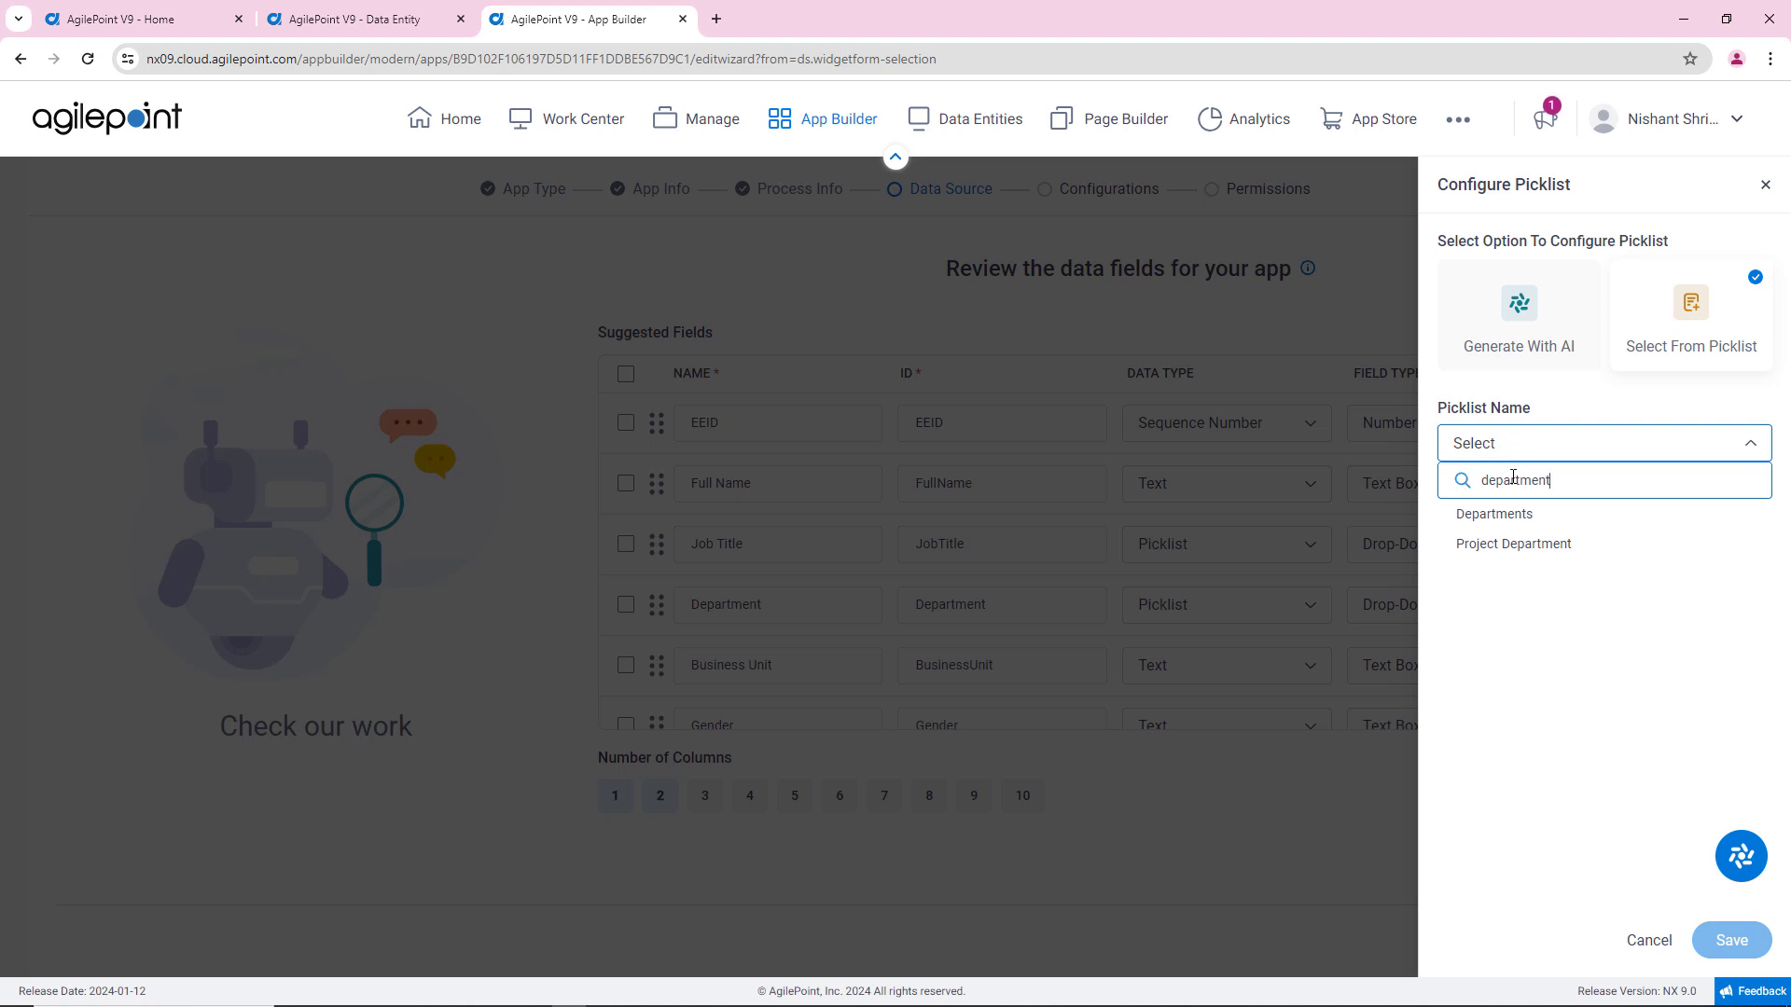
click(1520, 515)
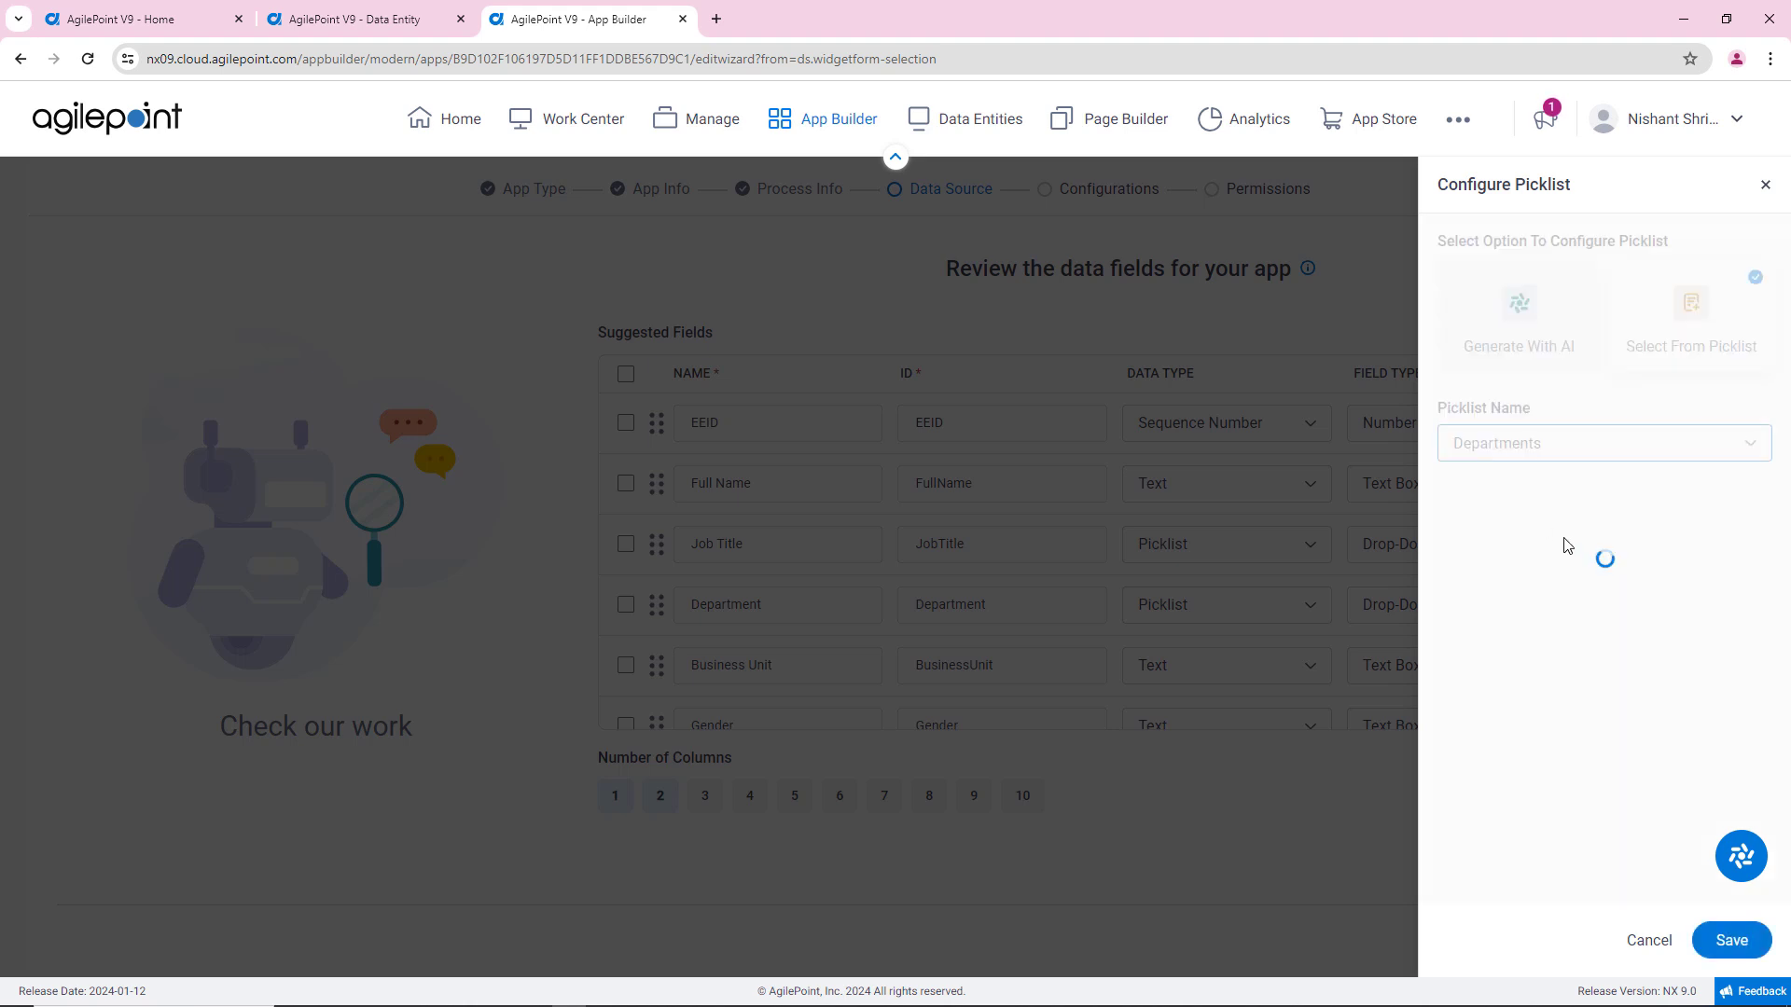
click(1731, 940)
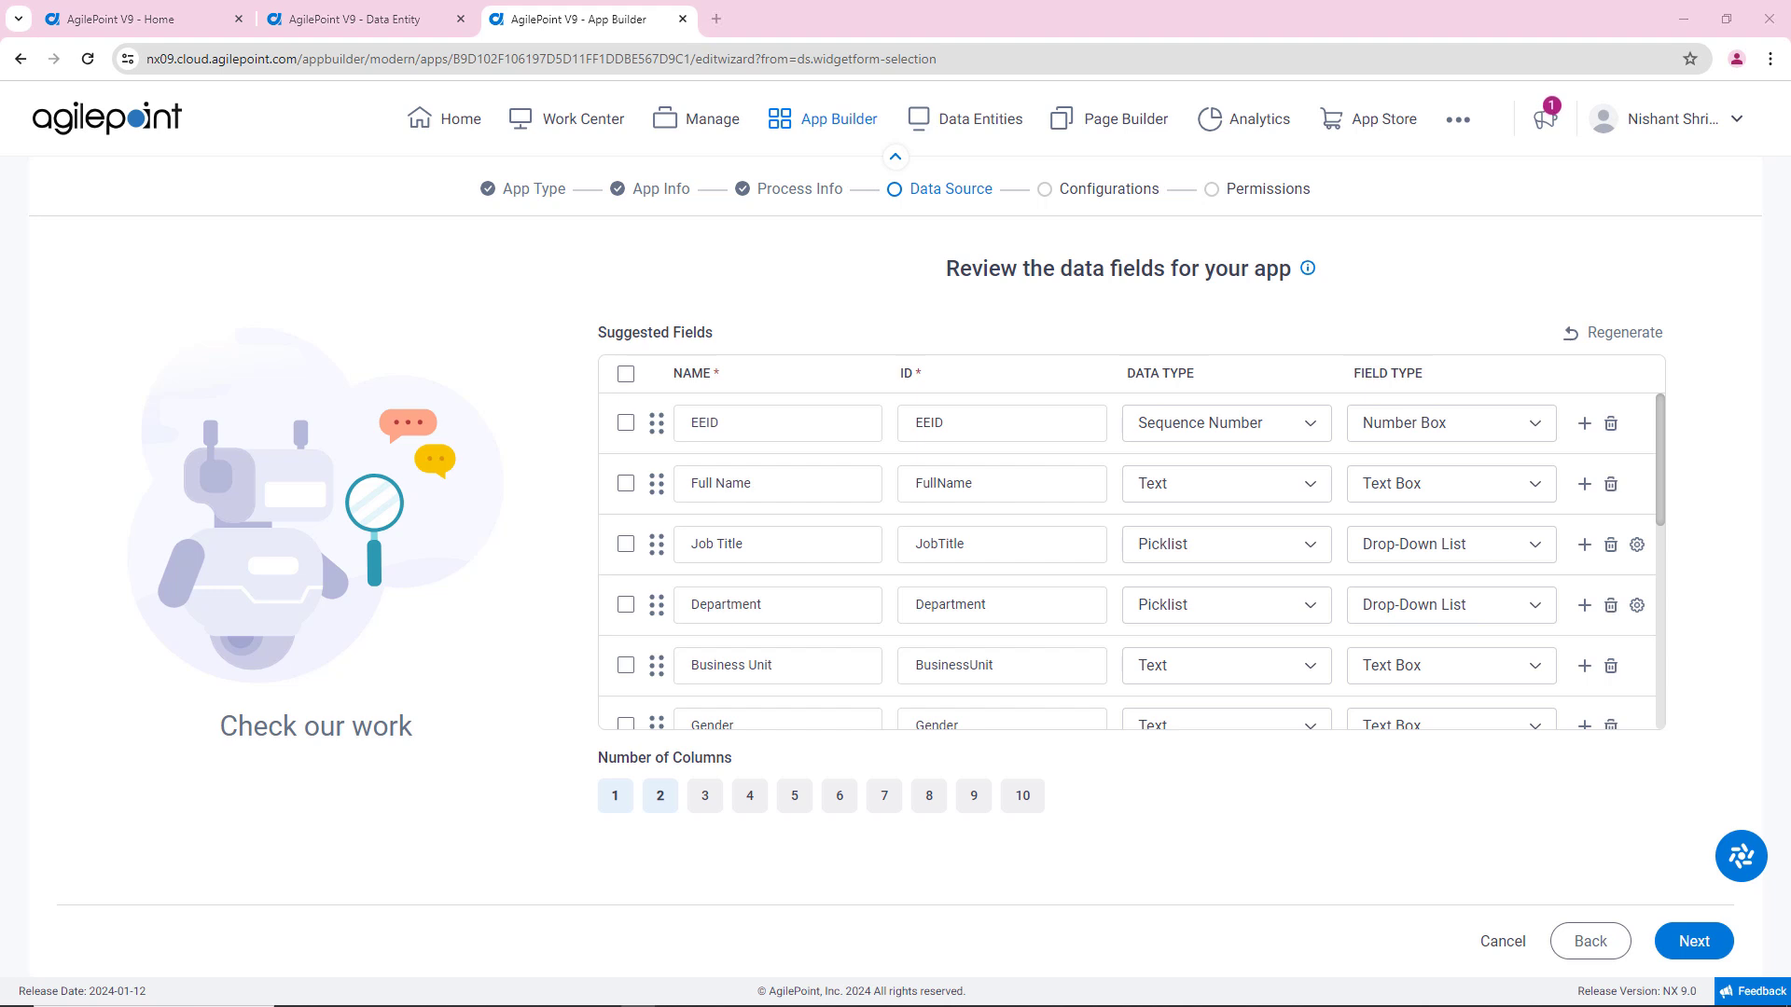
- Set the Gender field's data type to Picklist, link it to the existing Gender picklist, and save the configuration
scroll(745, 569, down, 1)
click(719, 626)
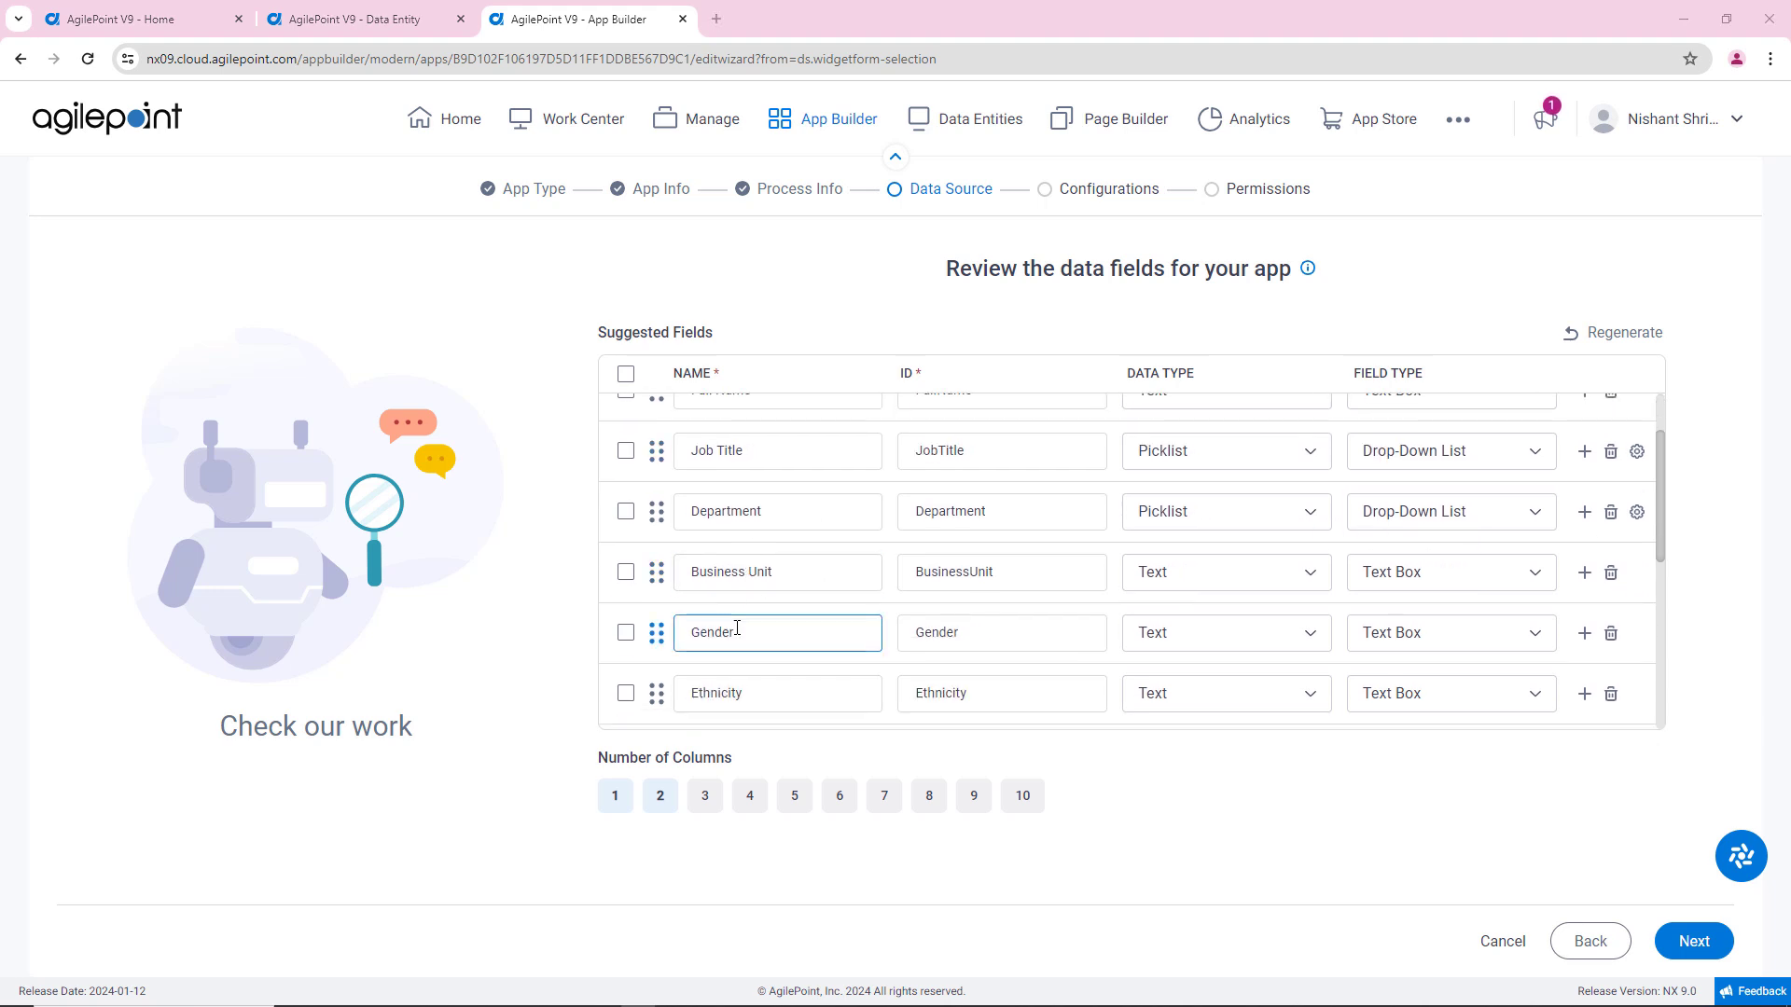
click(1317, 643)
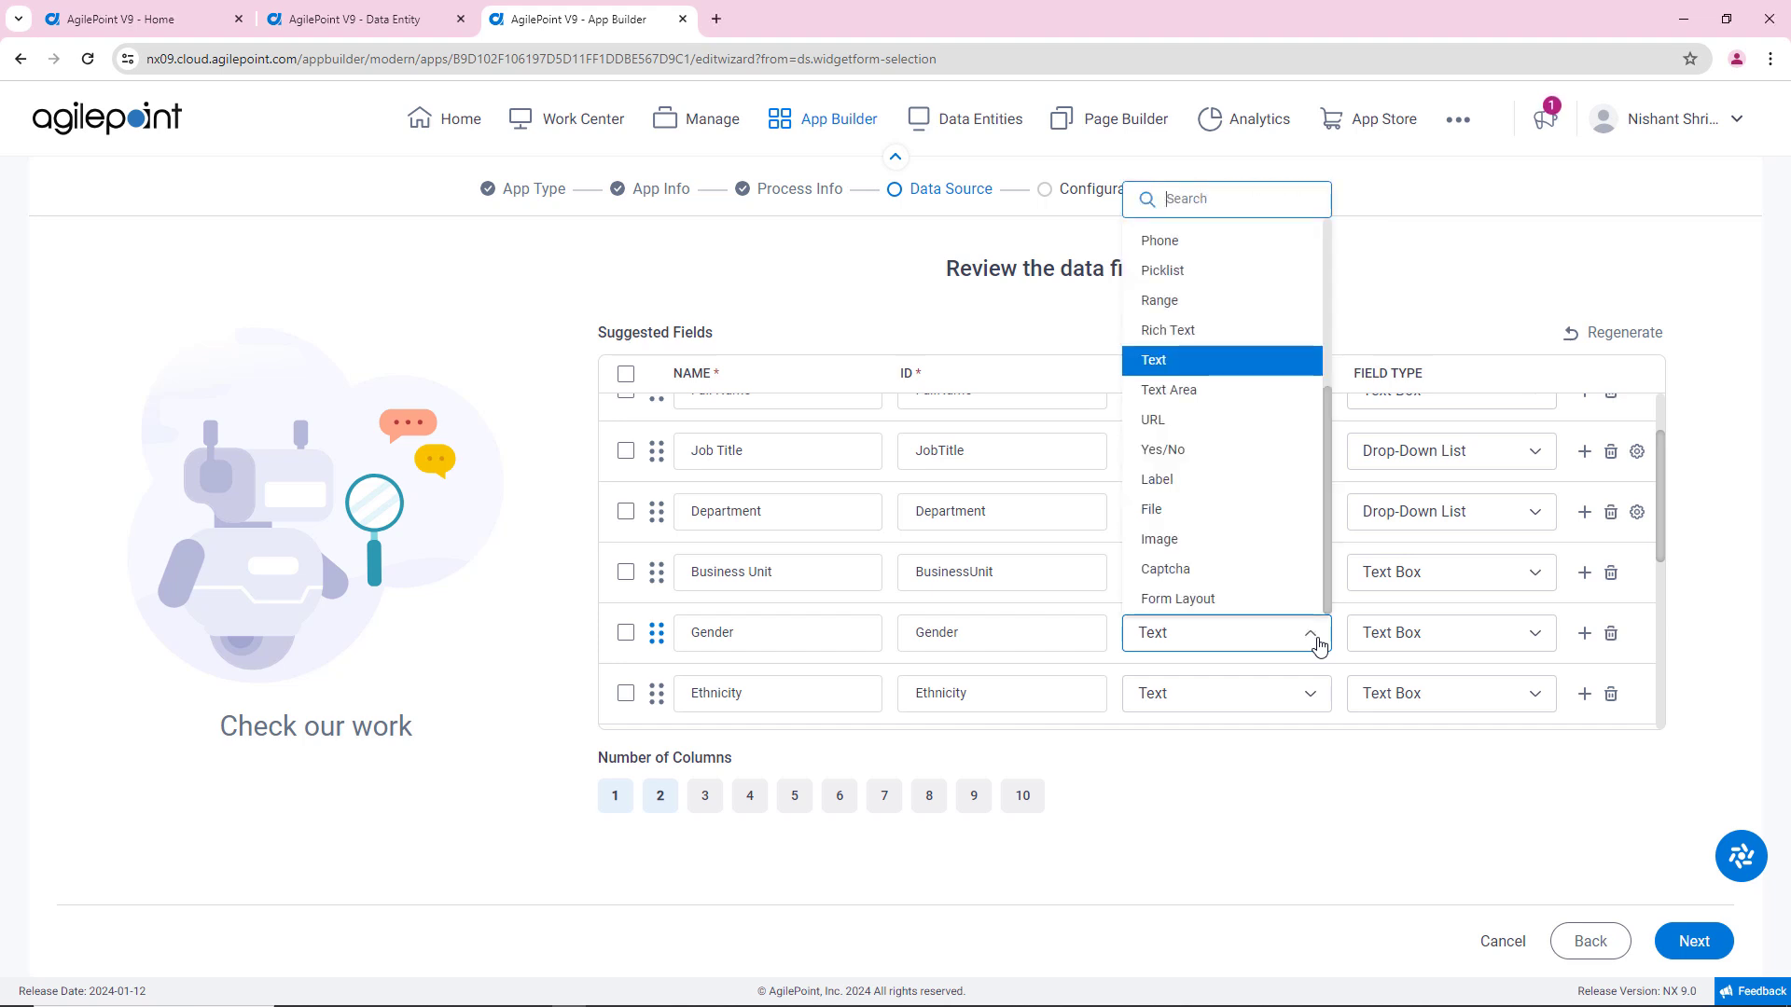
click(1219, 273)
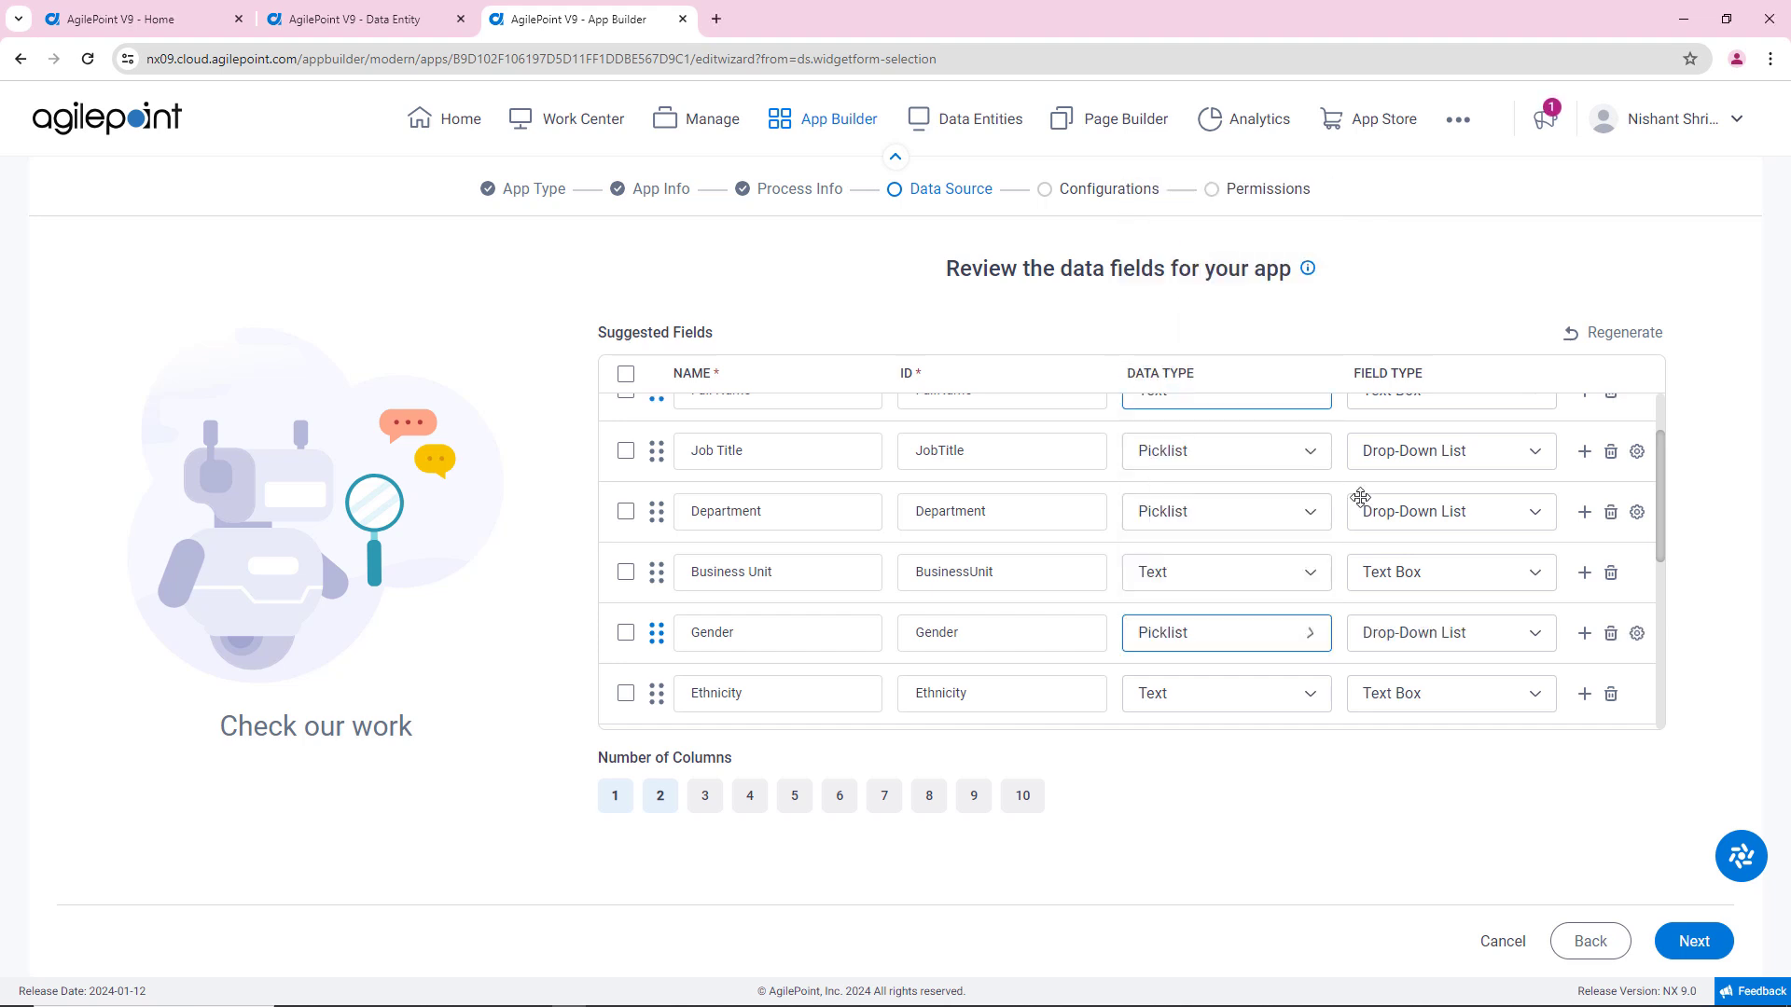
click(1637, 633)
click(1683, 310)
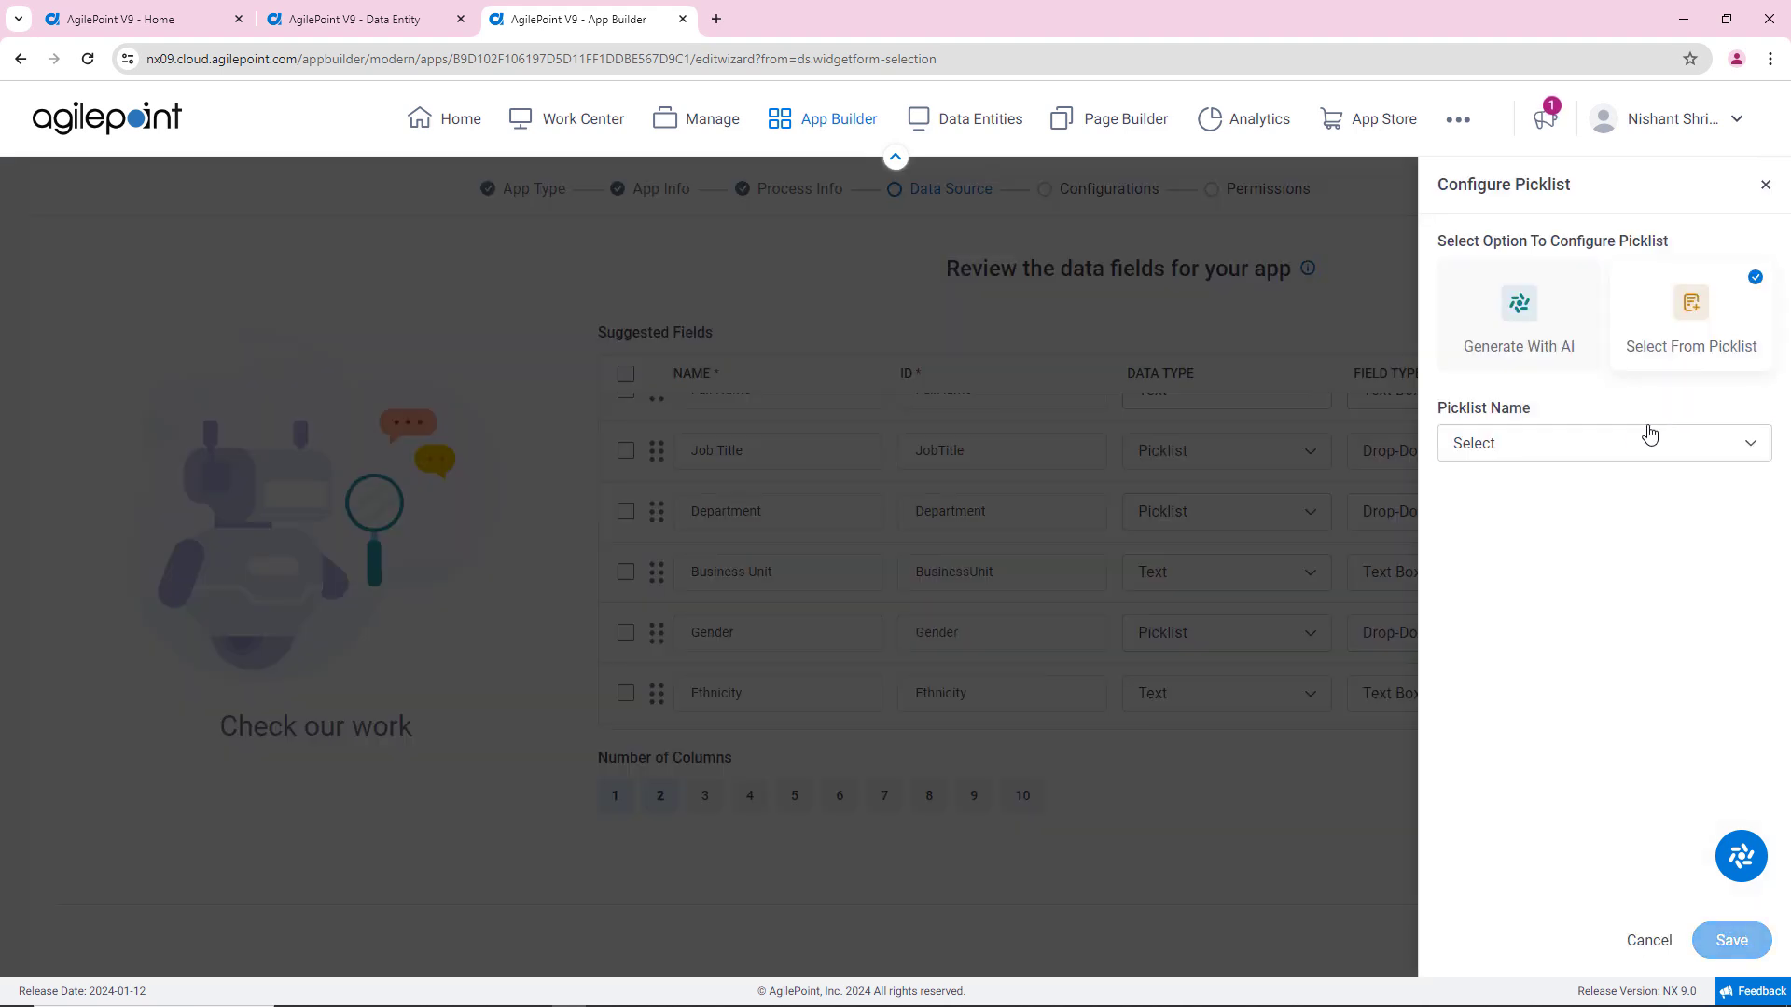
click(1536, 446)
text(gender)
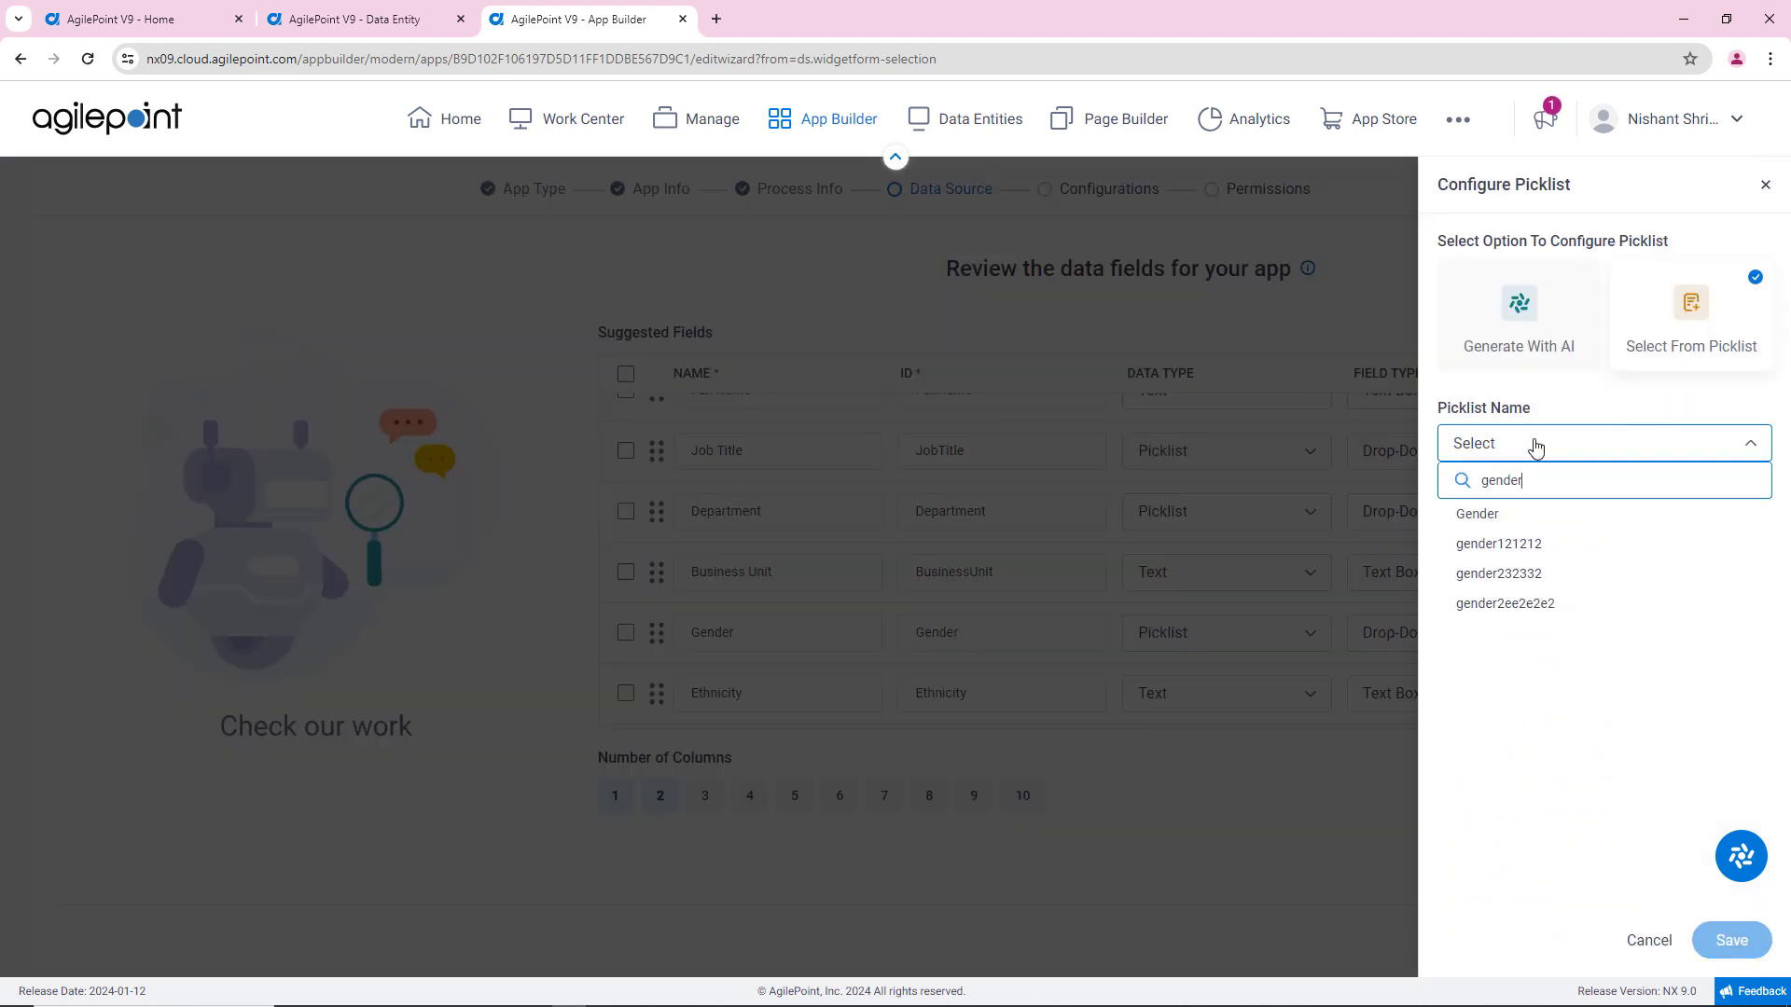
click(1483, 514)
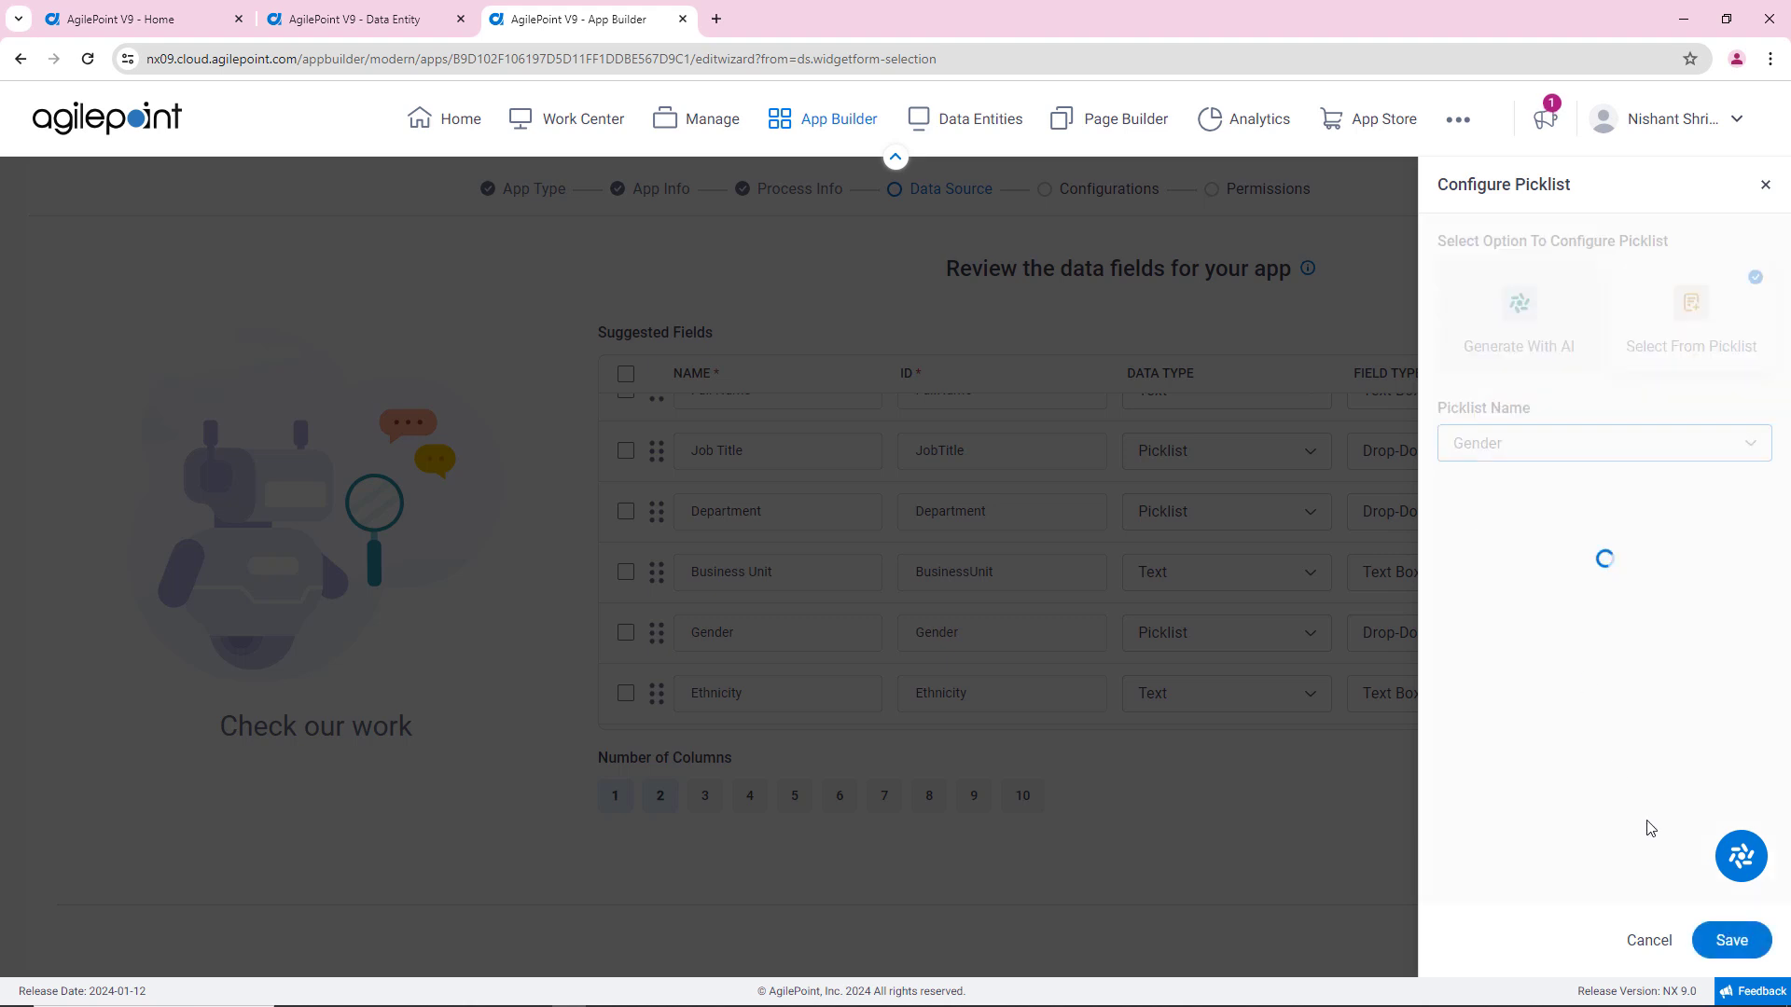
click(1730, 941)
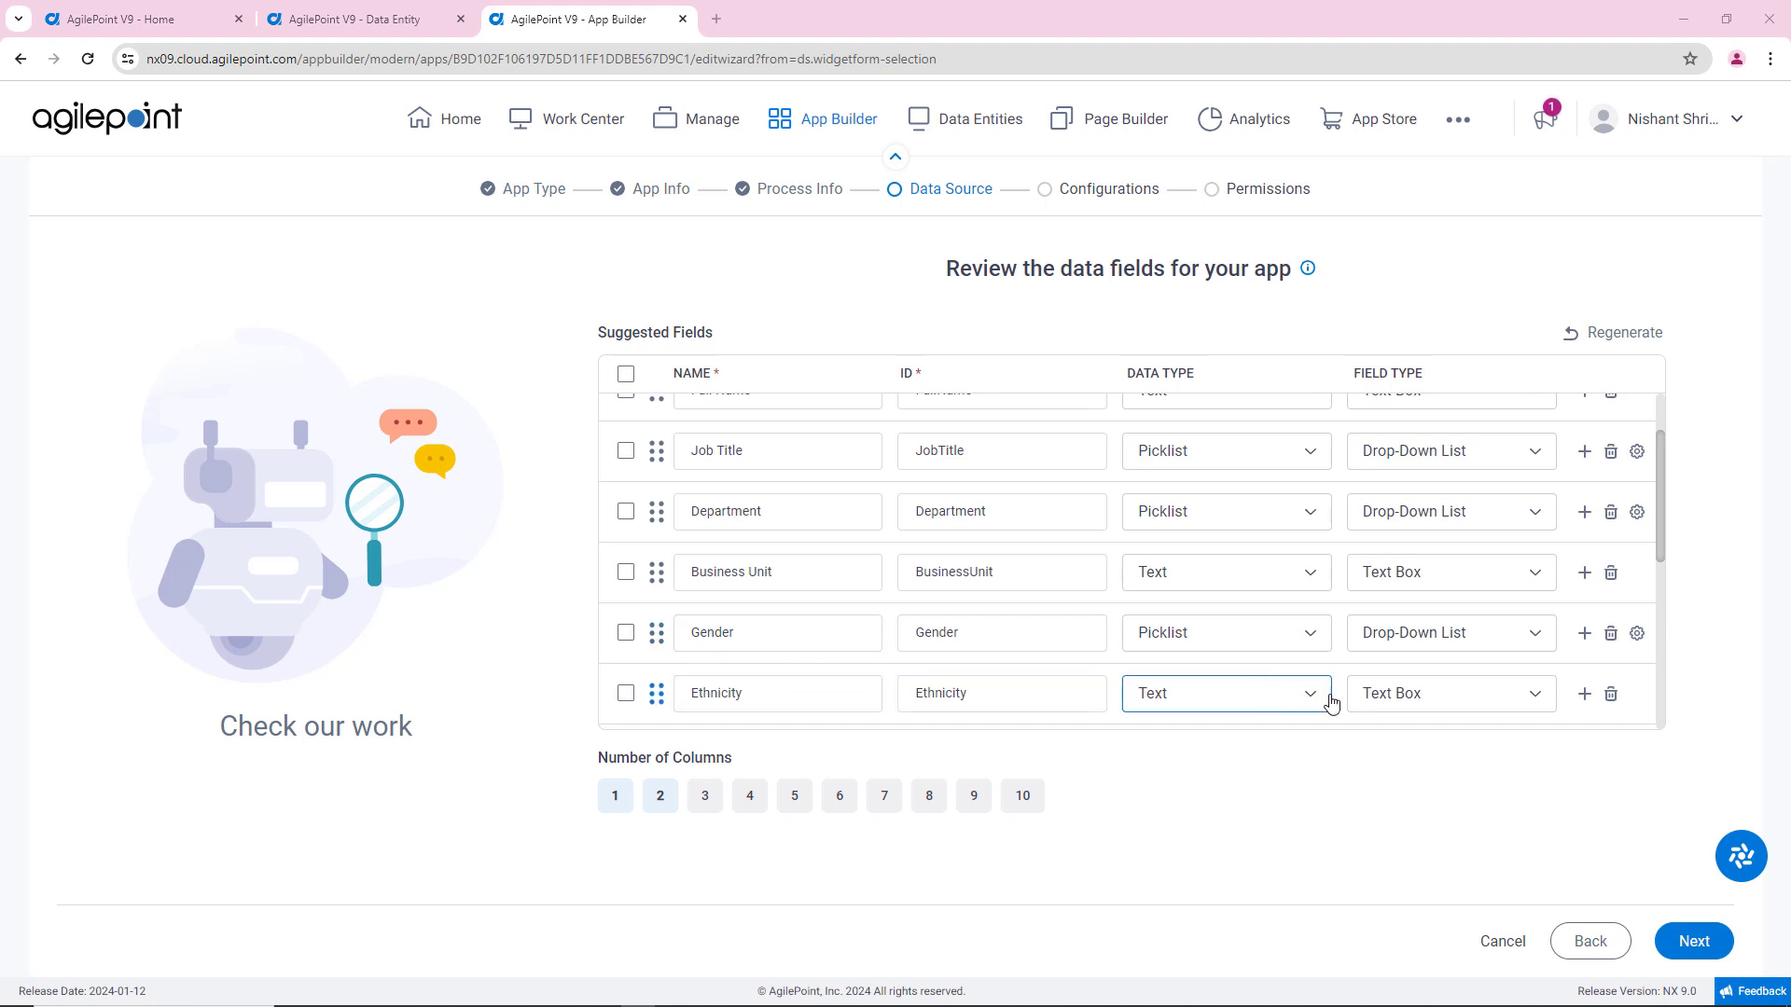
- Delete the Ethnicity field and set the Annual Salary field's field type to Currency
click(1611, 695)
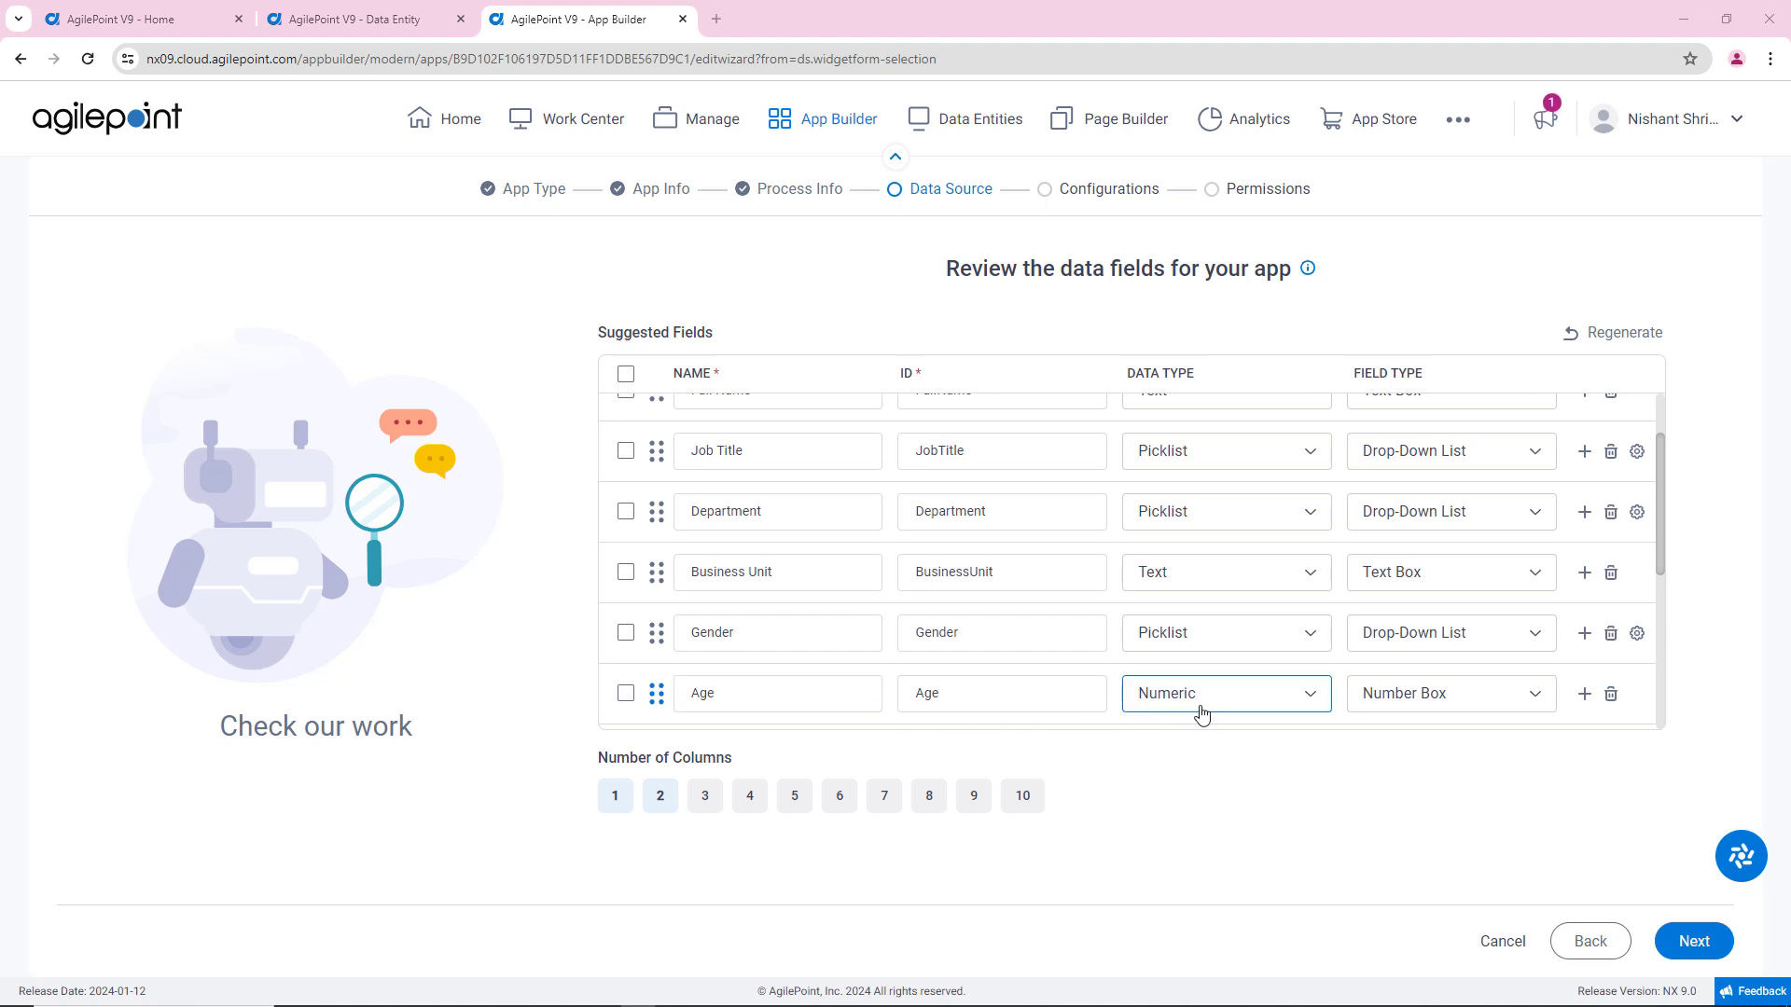
scroll(1265, 652, down, 1)
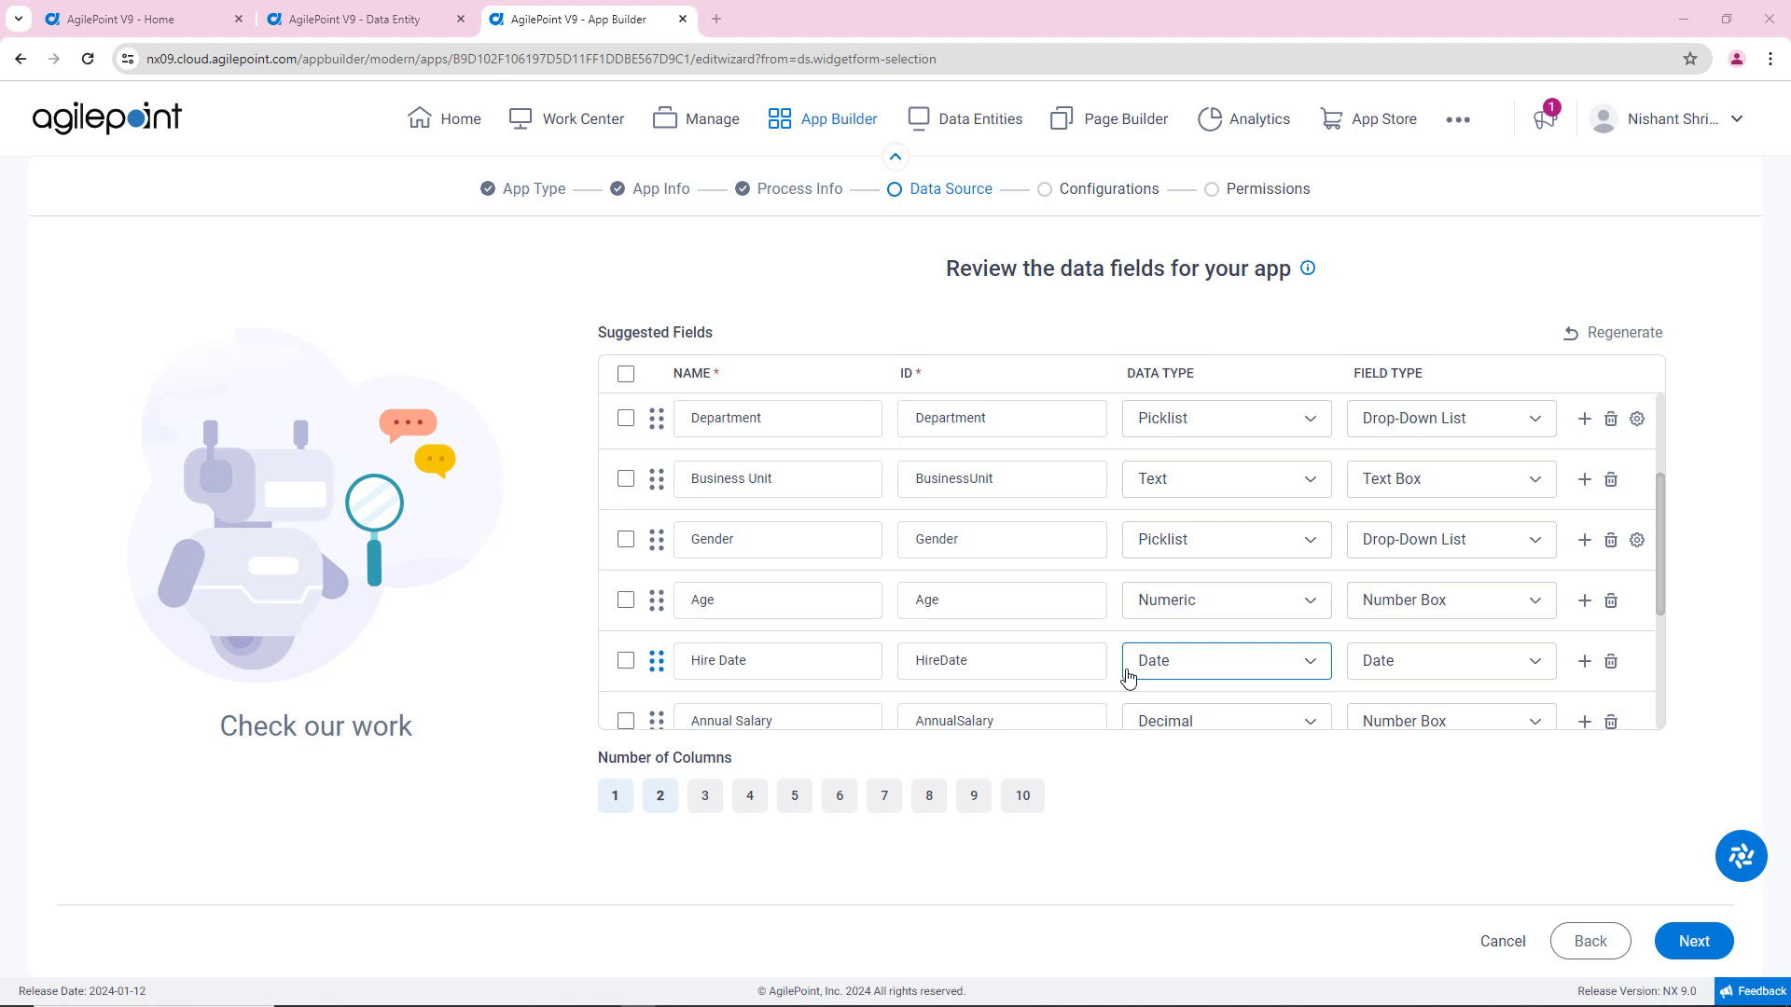
scroll(1176, 663, down, 2)
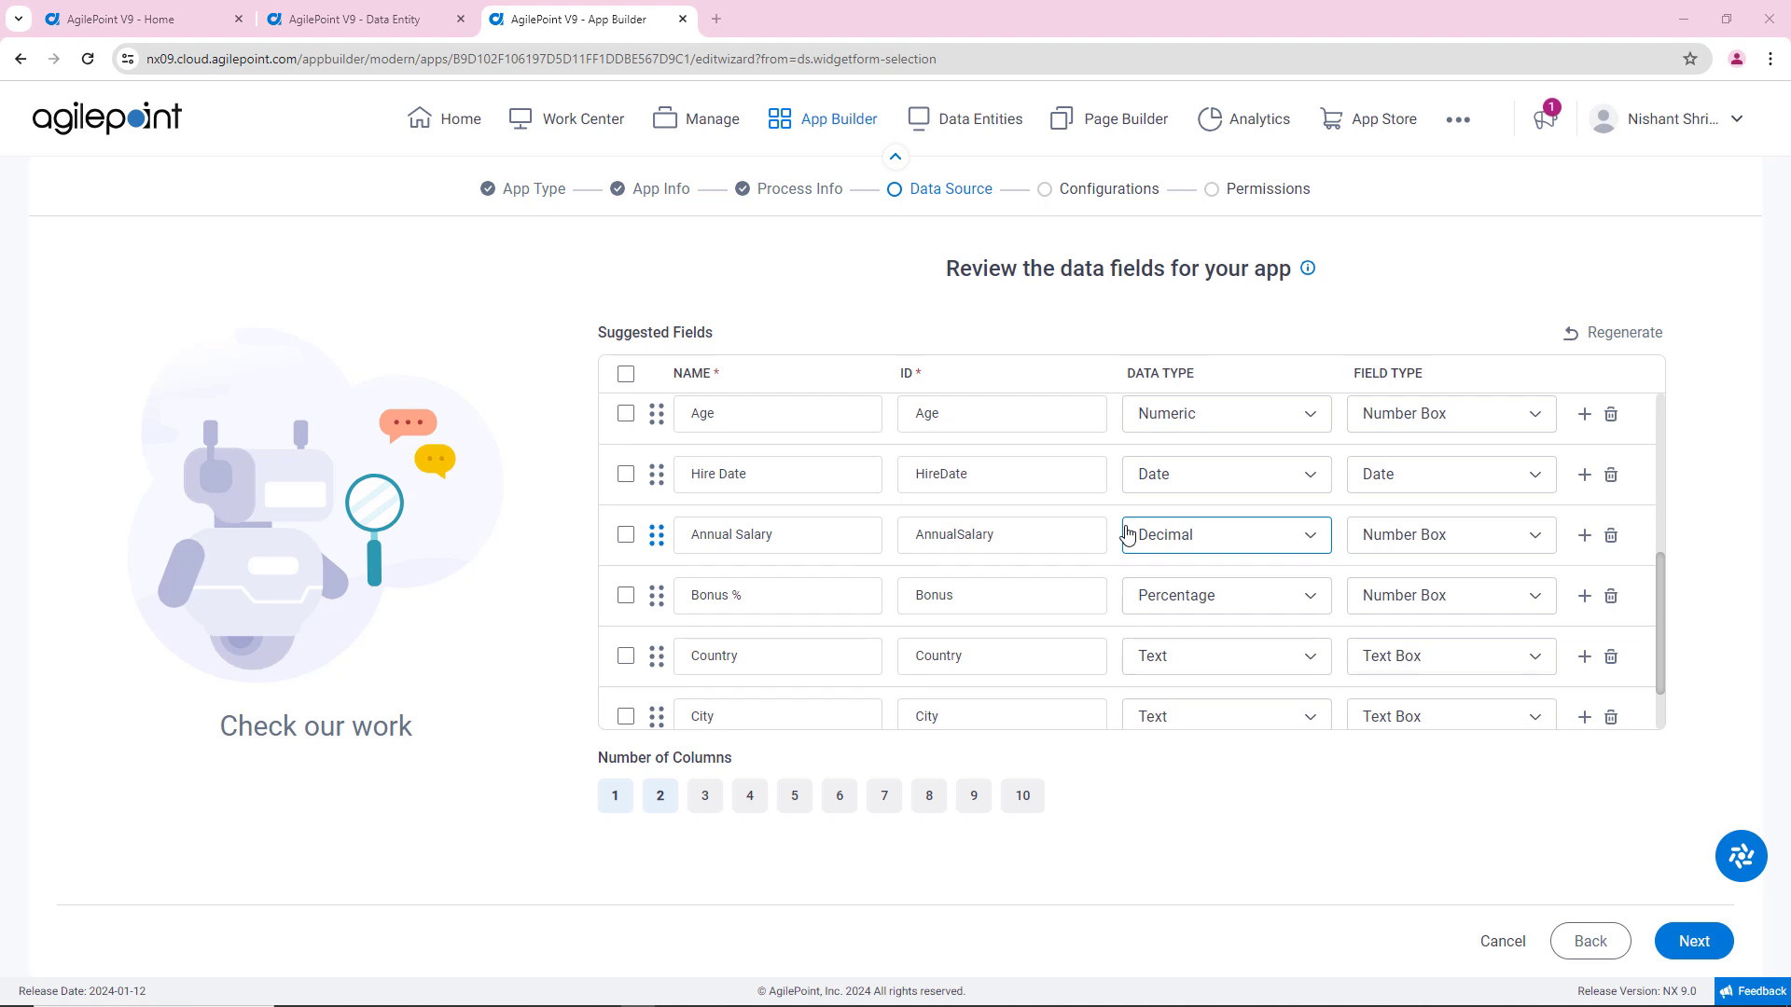
click(1443, 540)
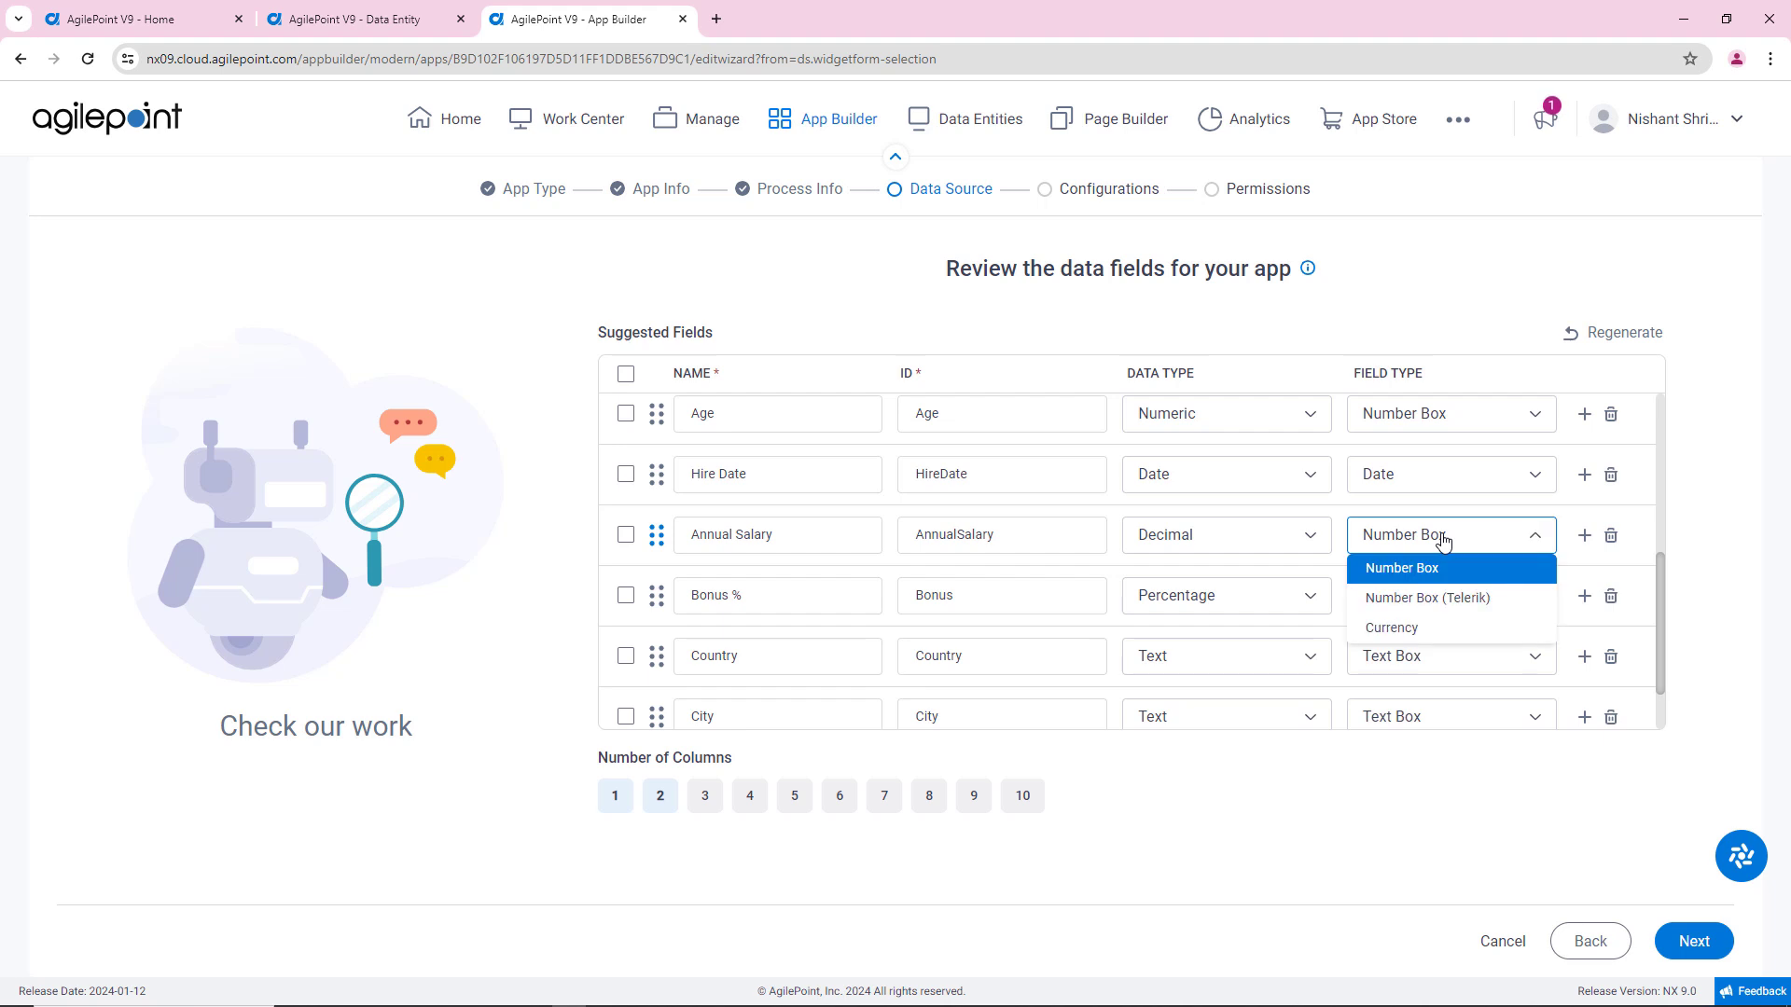
click(1419, 628)
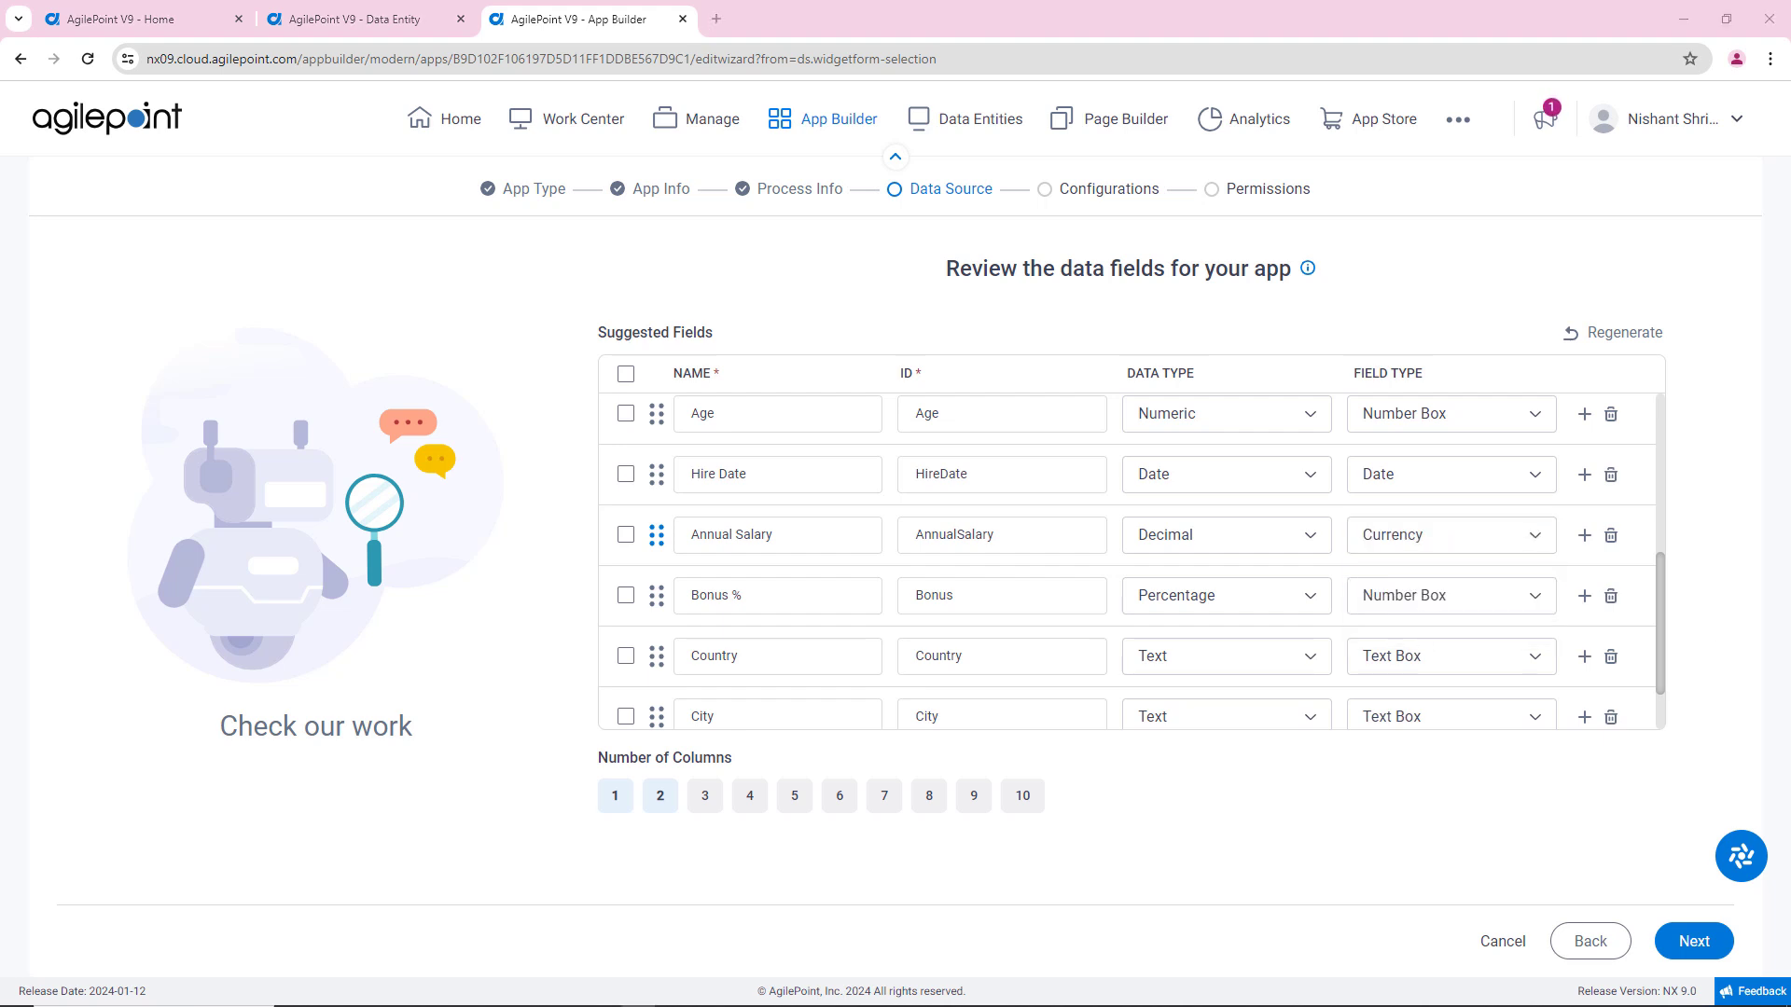
- Reorder the suggested fields so that City comes directly above Country
scroll(843, 628, down, 2)
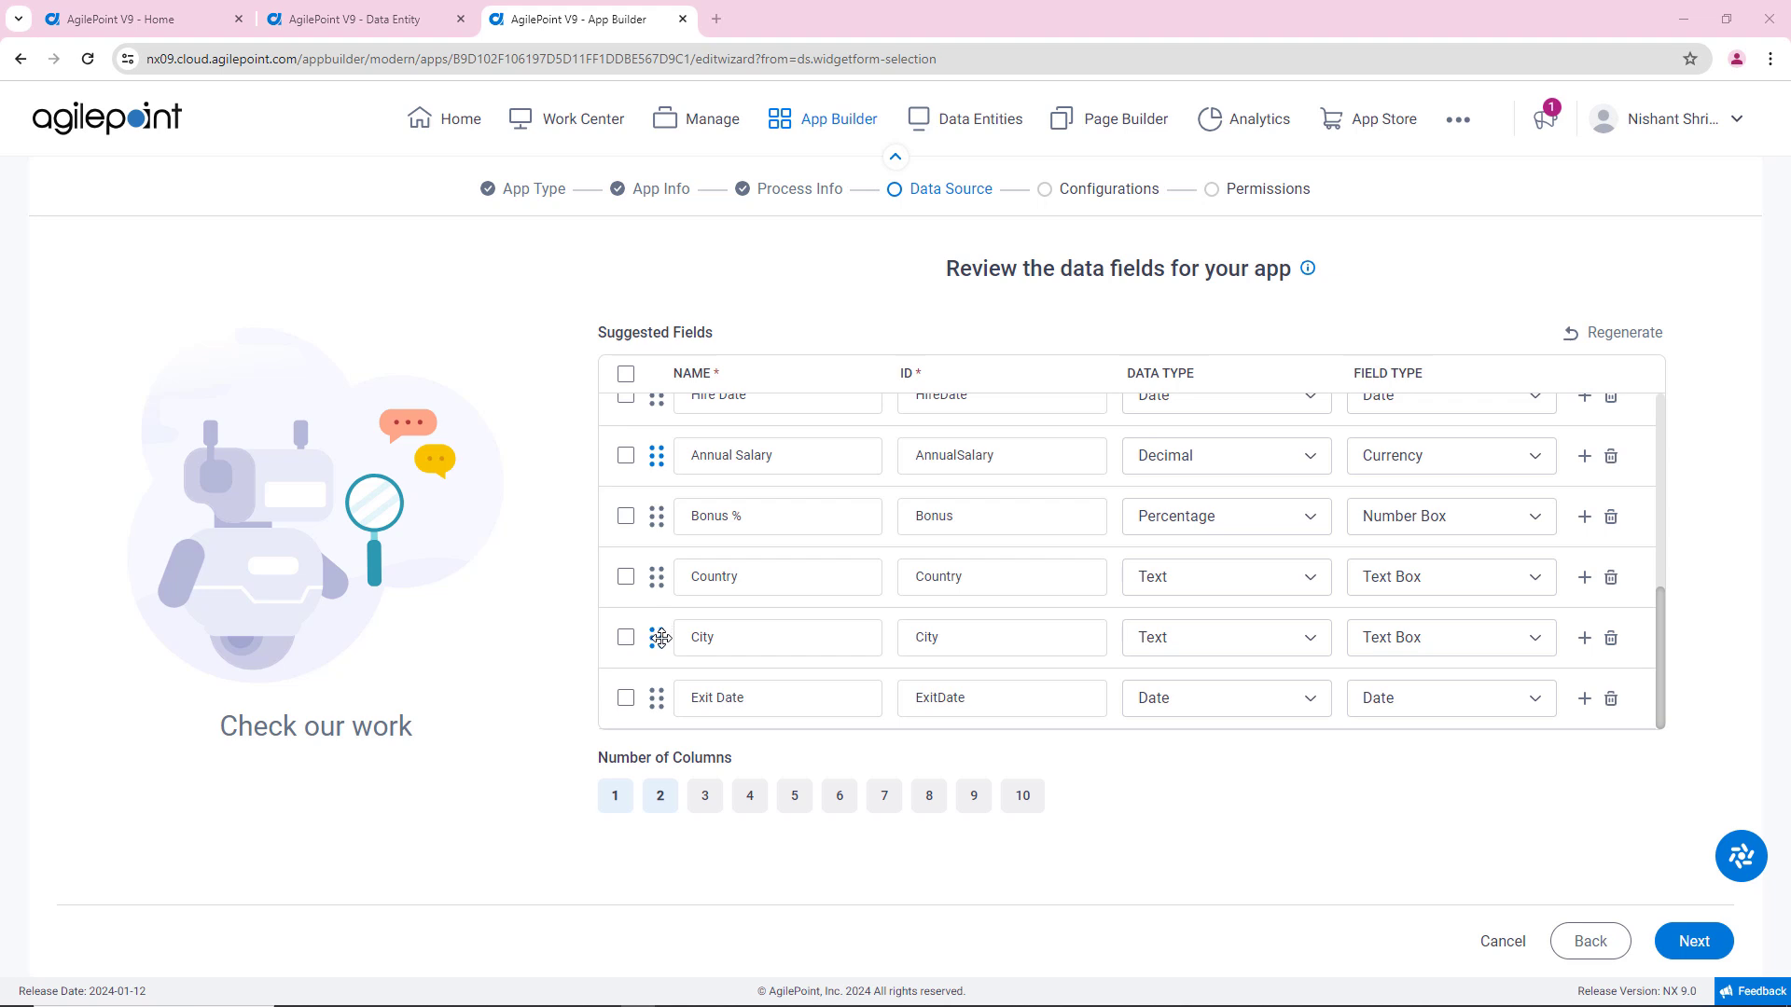
drag(659, 636, 661, 569)
click(904, 643)
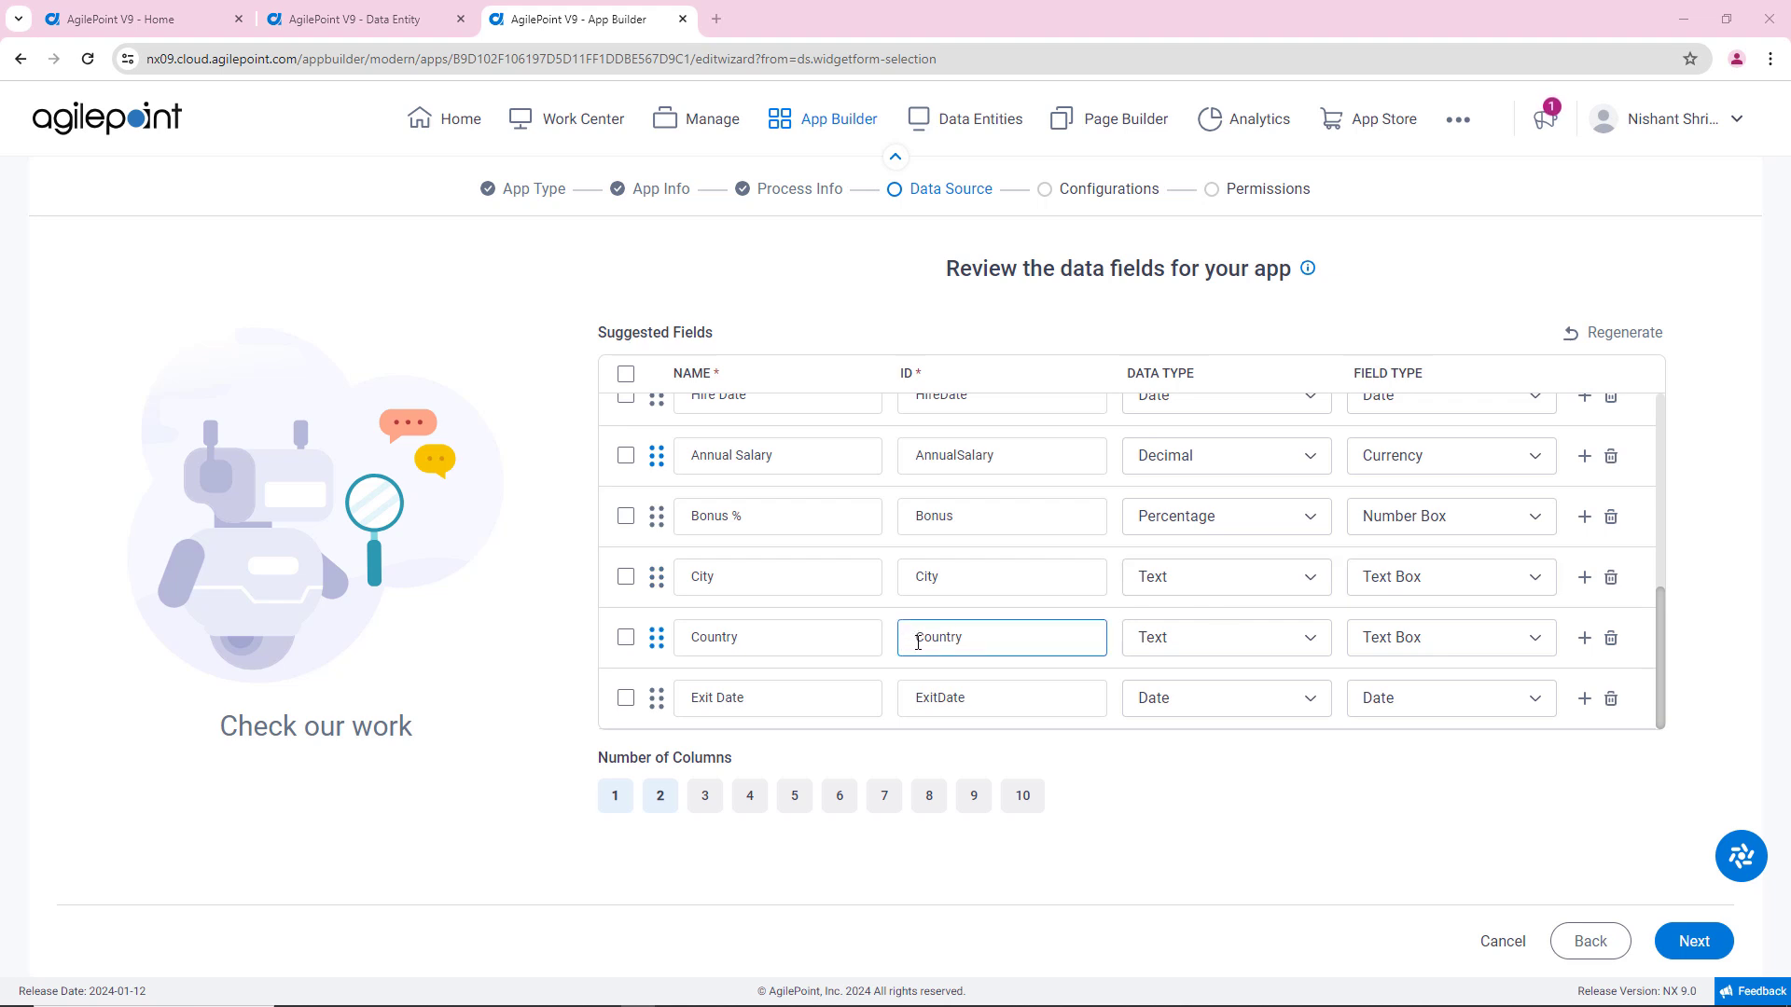
- Set the Country field's data type to Picklist, link it to the existing Country Or Region Code picklist, and save
click(1310, 644)
click(1255, 278)
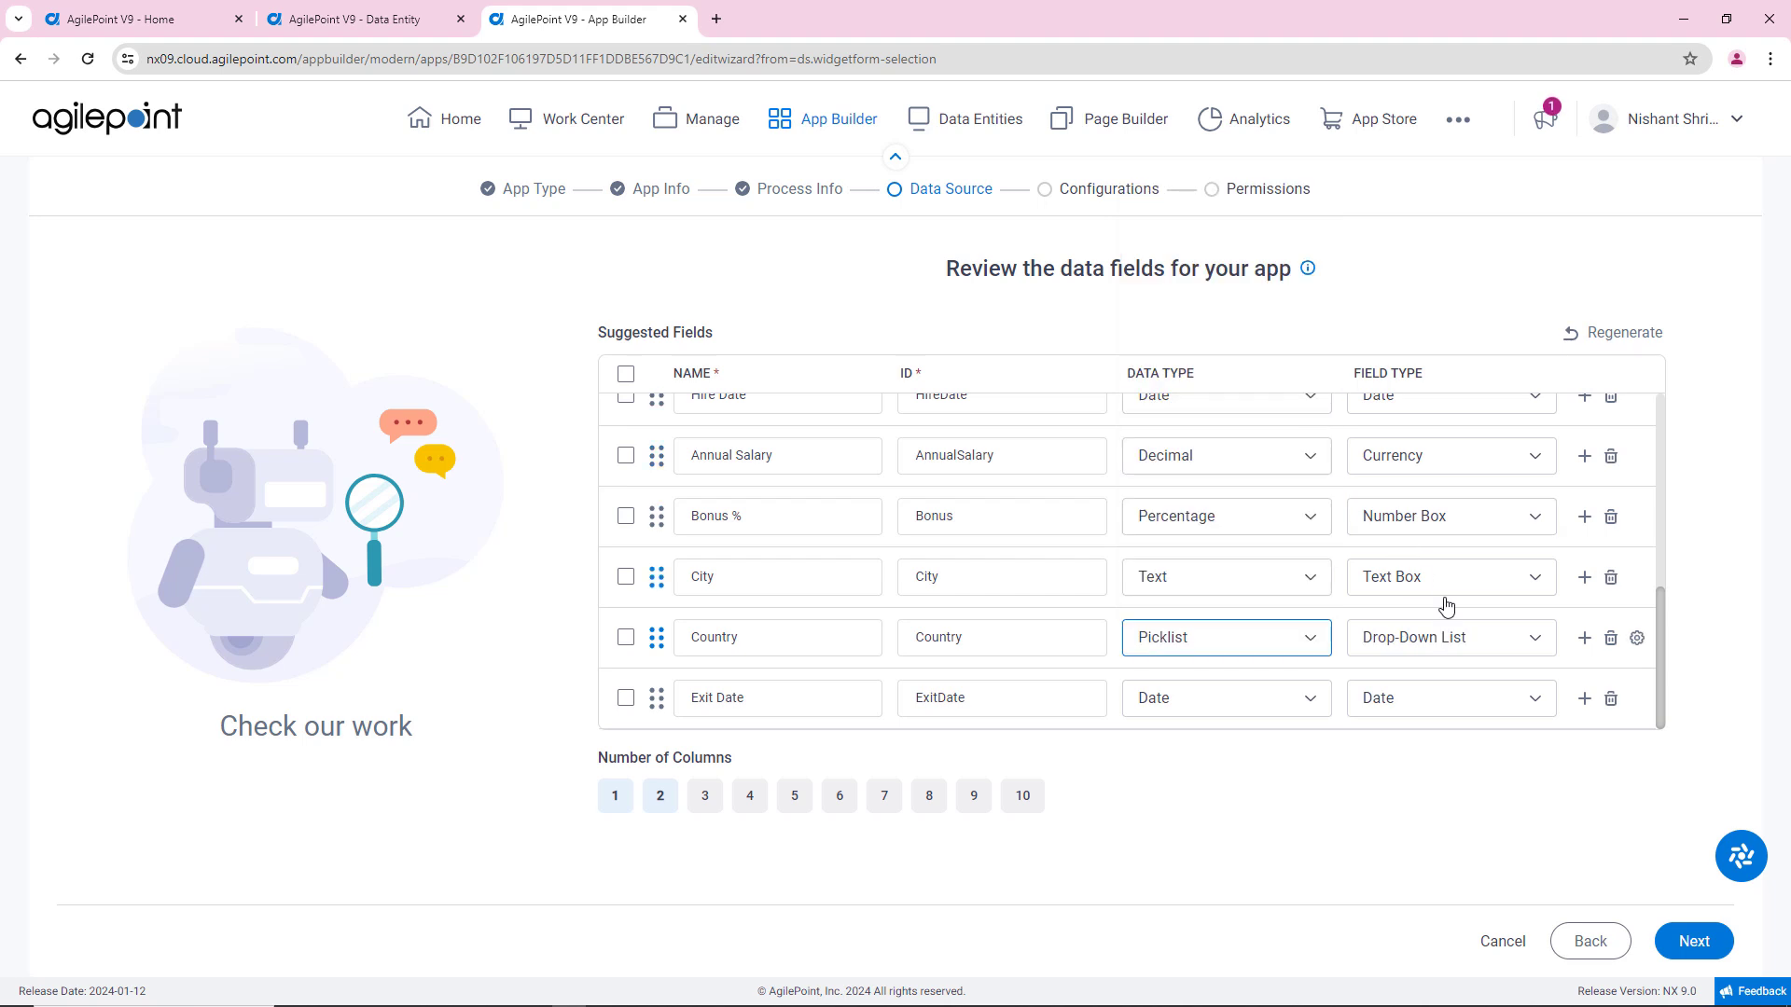
click(1636, 640)
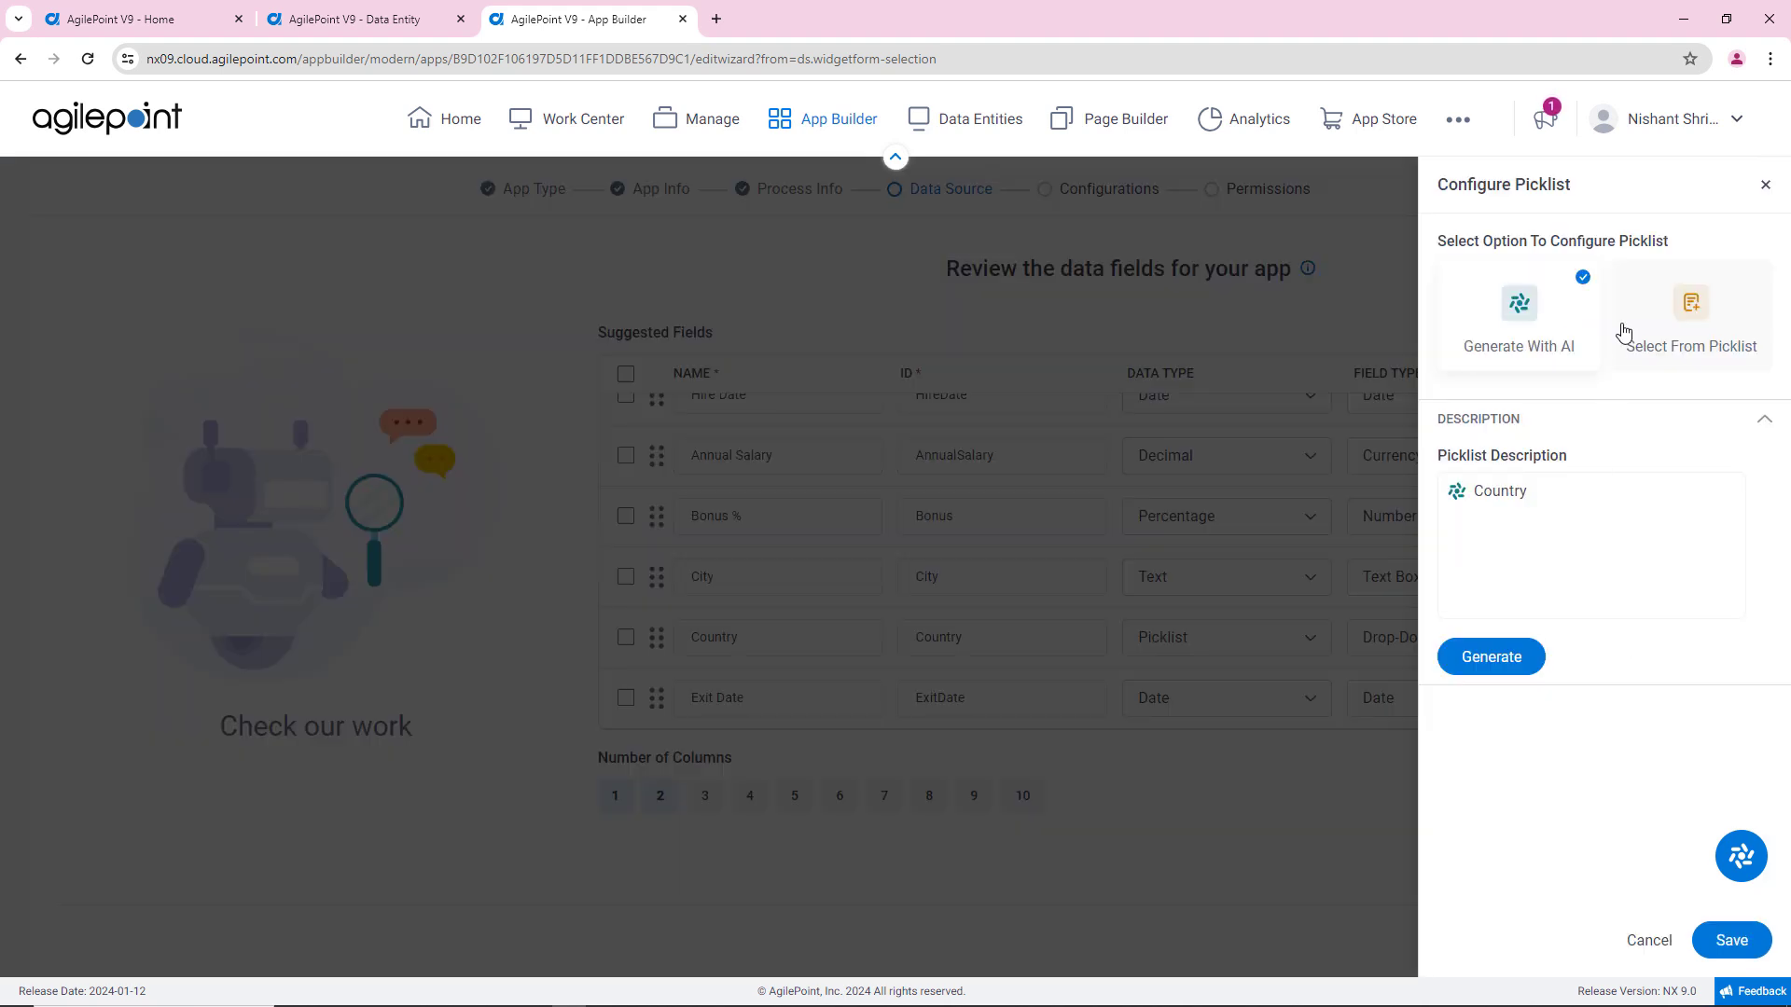
click(1703, 340)
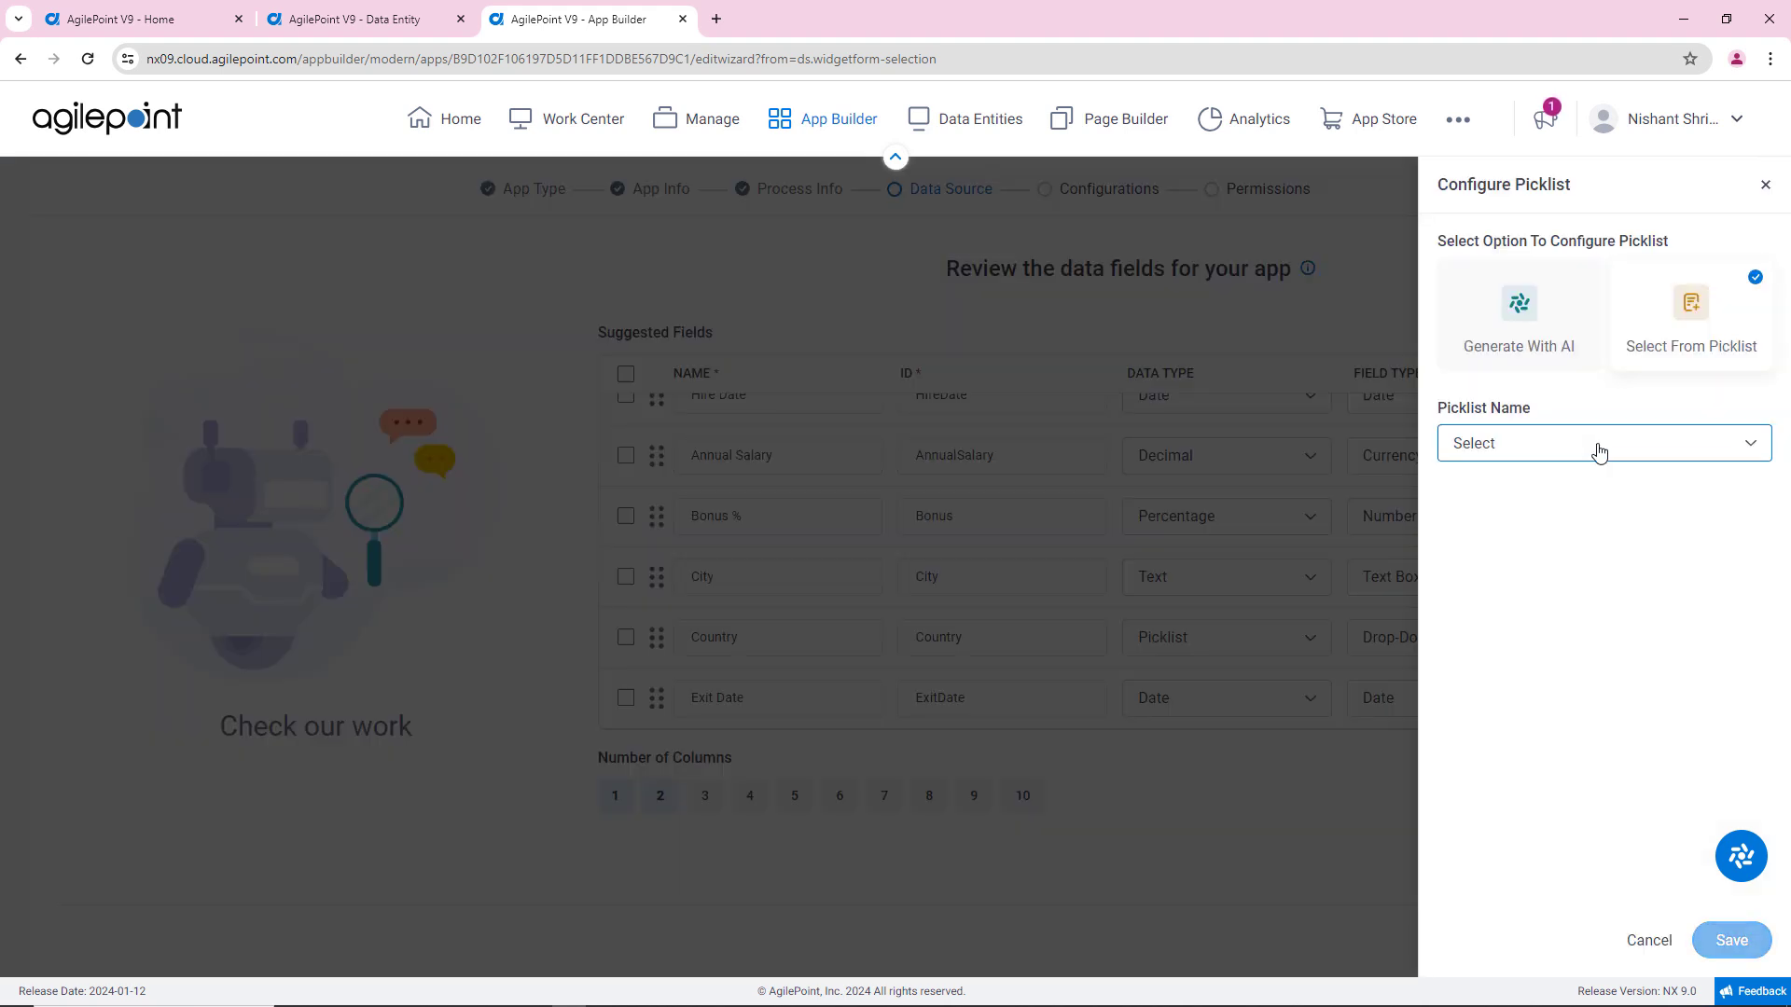
click(1598, 452)
text(region)
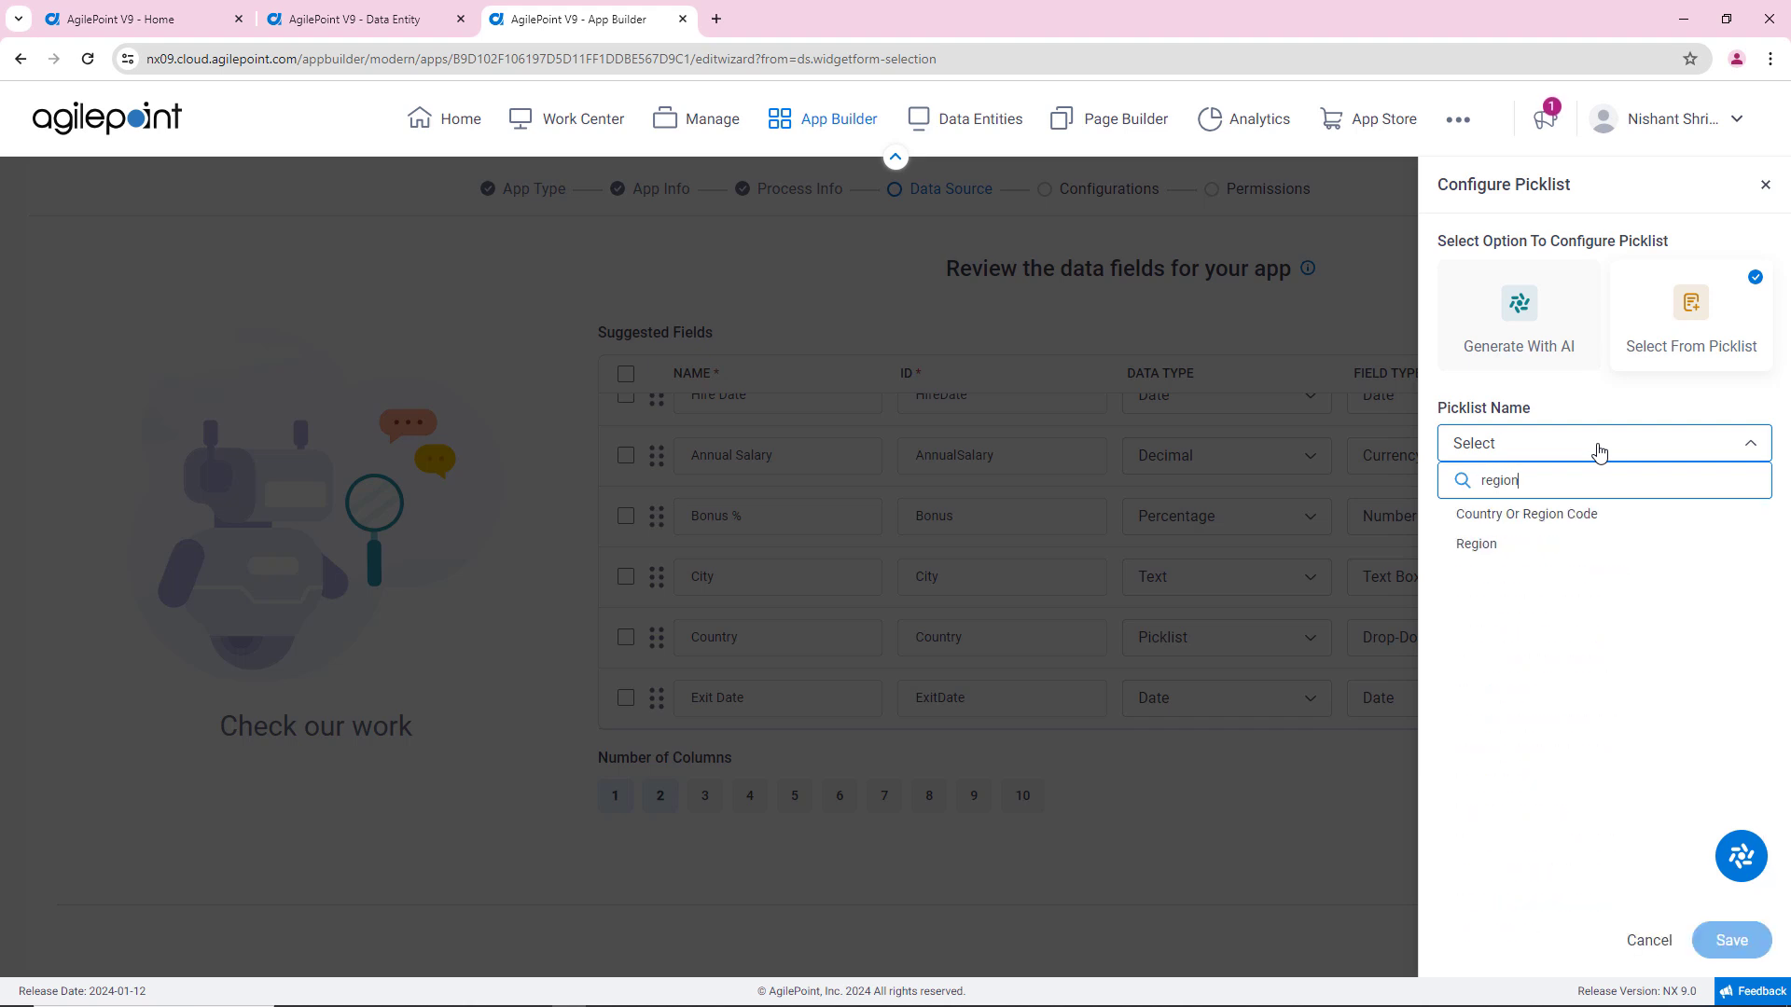
click(1576, 513)
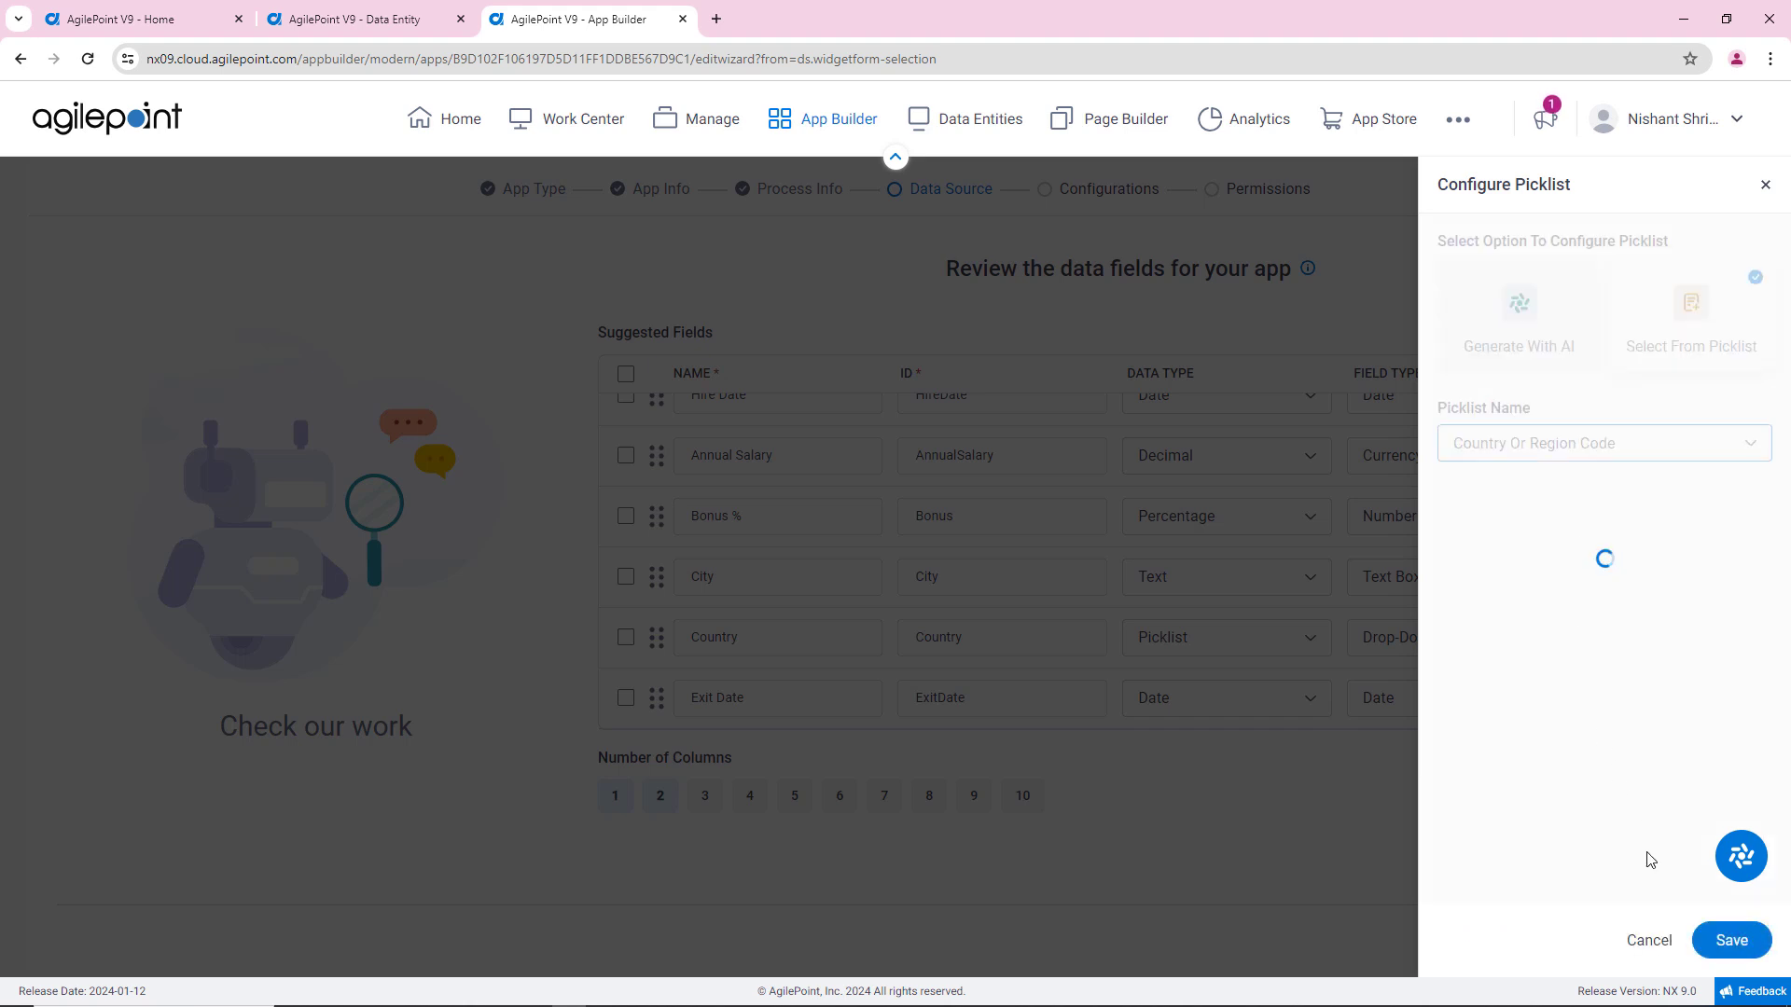
click(1731, 940)
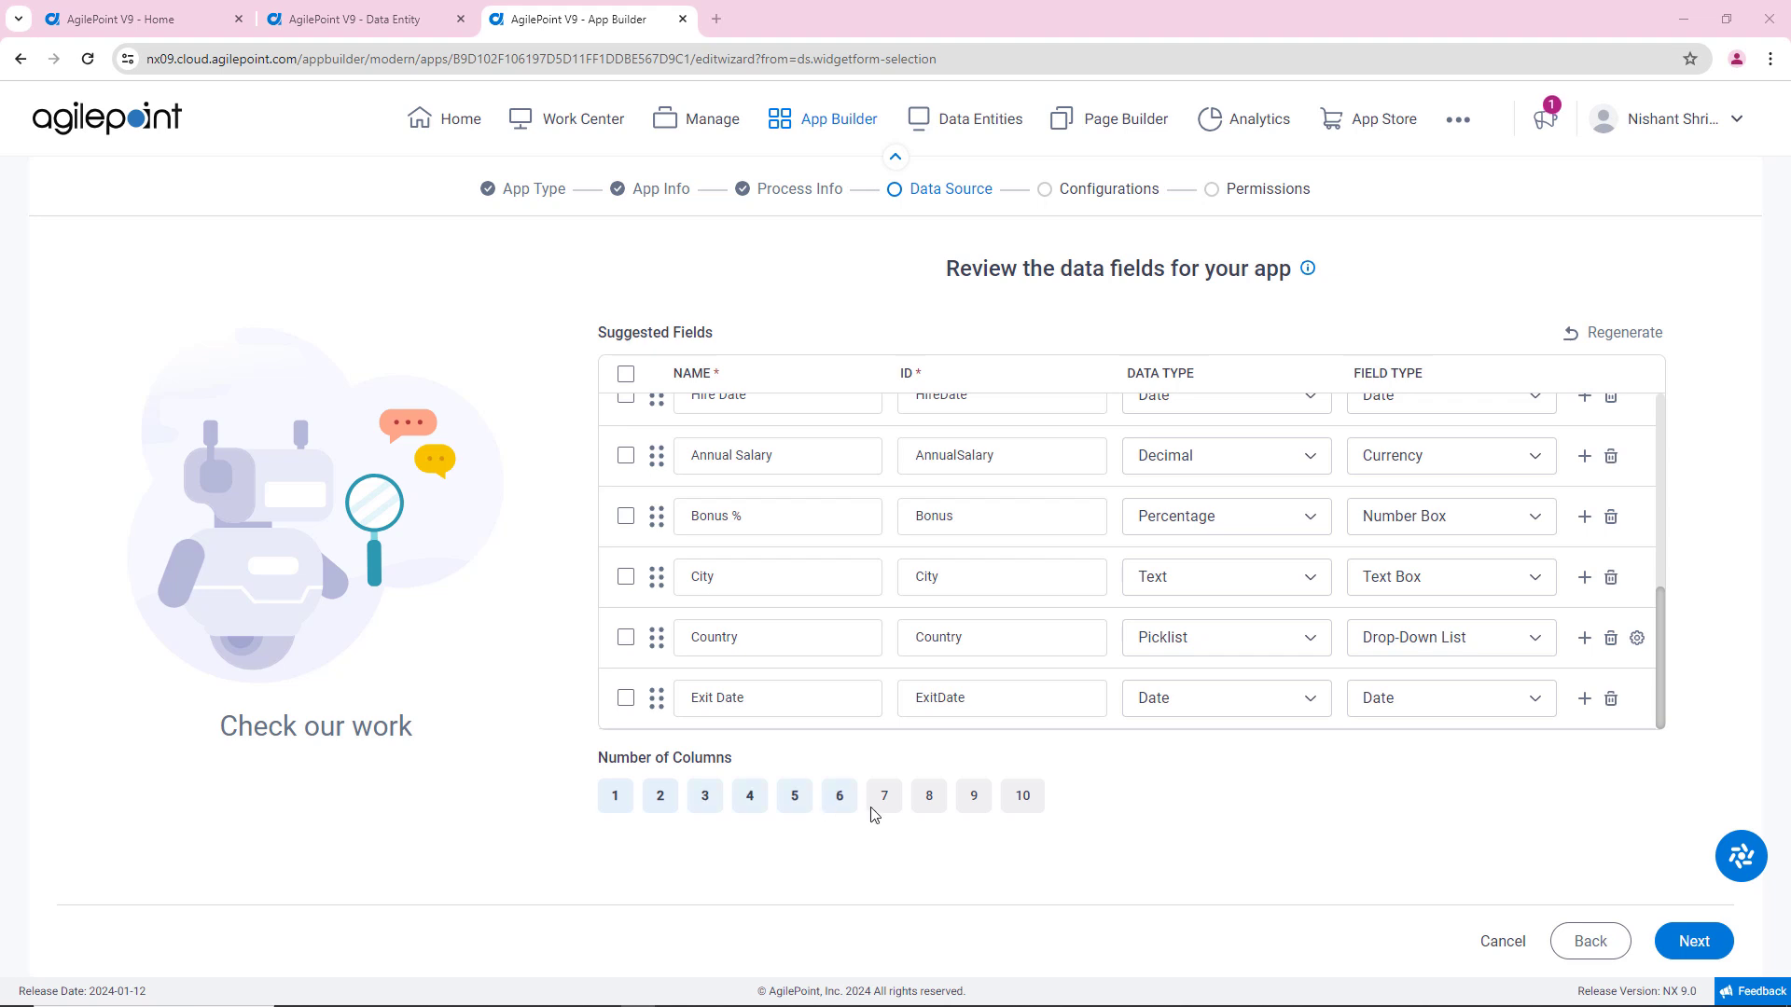
- Accept the data fields, keep EEID as the Employee Data entity's primary field, and continue to the optional configurations
click(1693, 943)
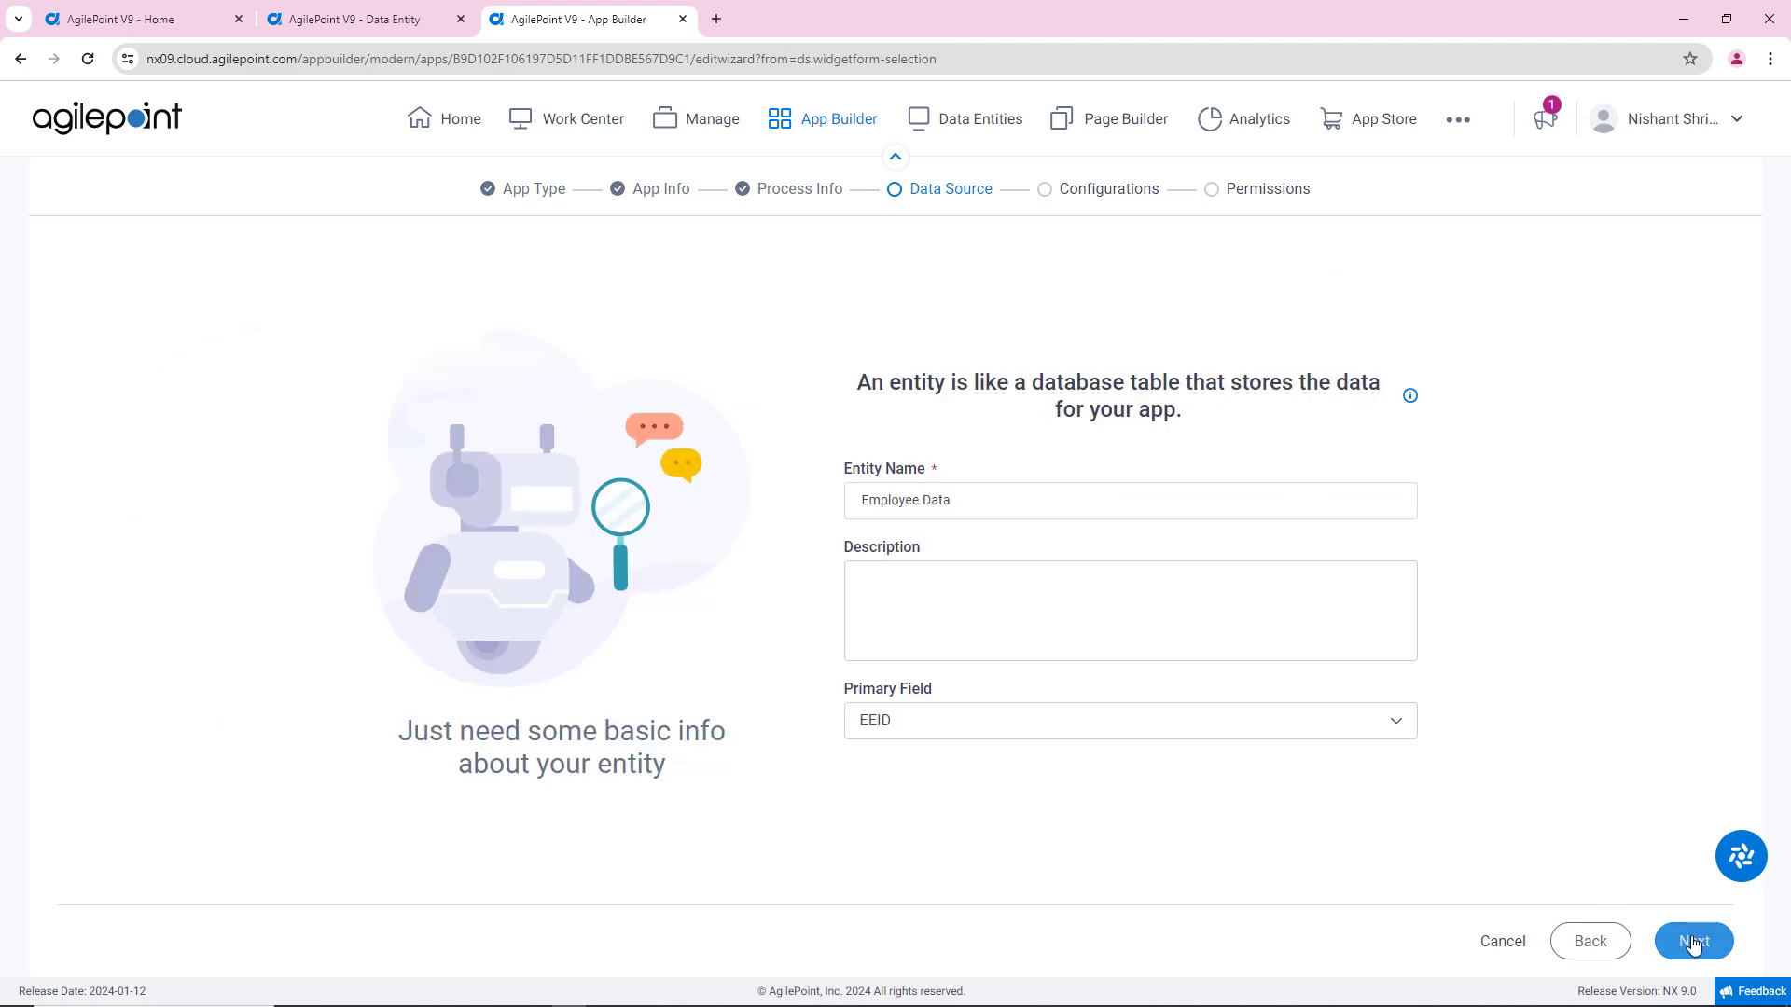
click(936, 738)
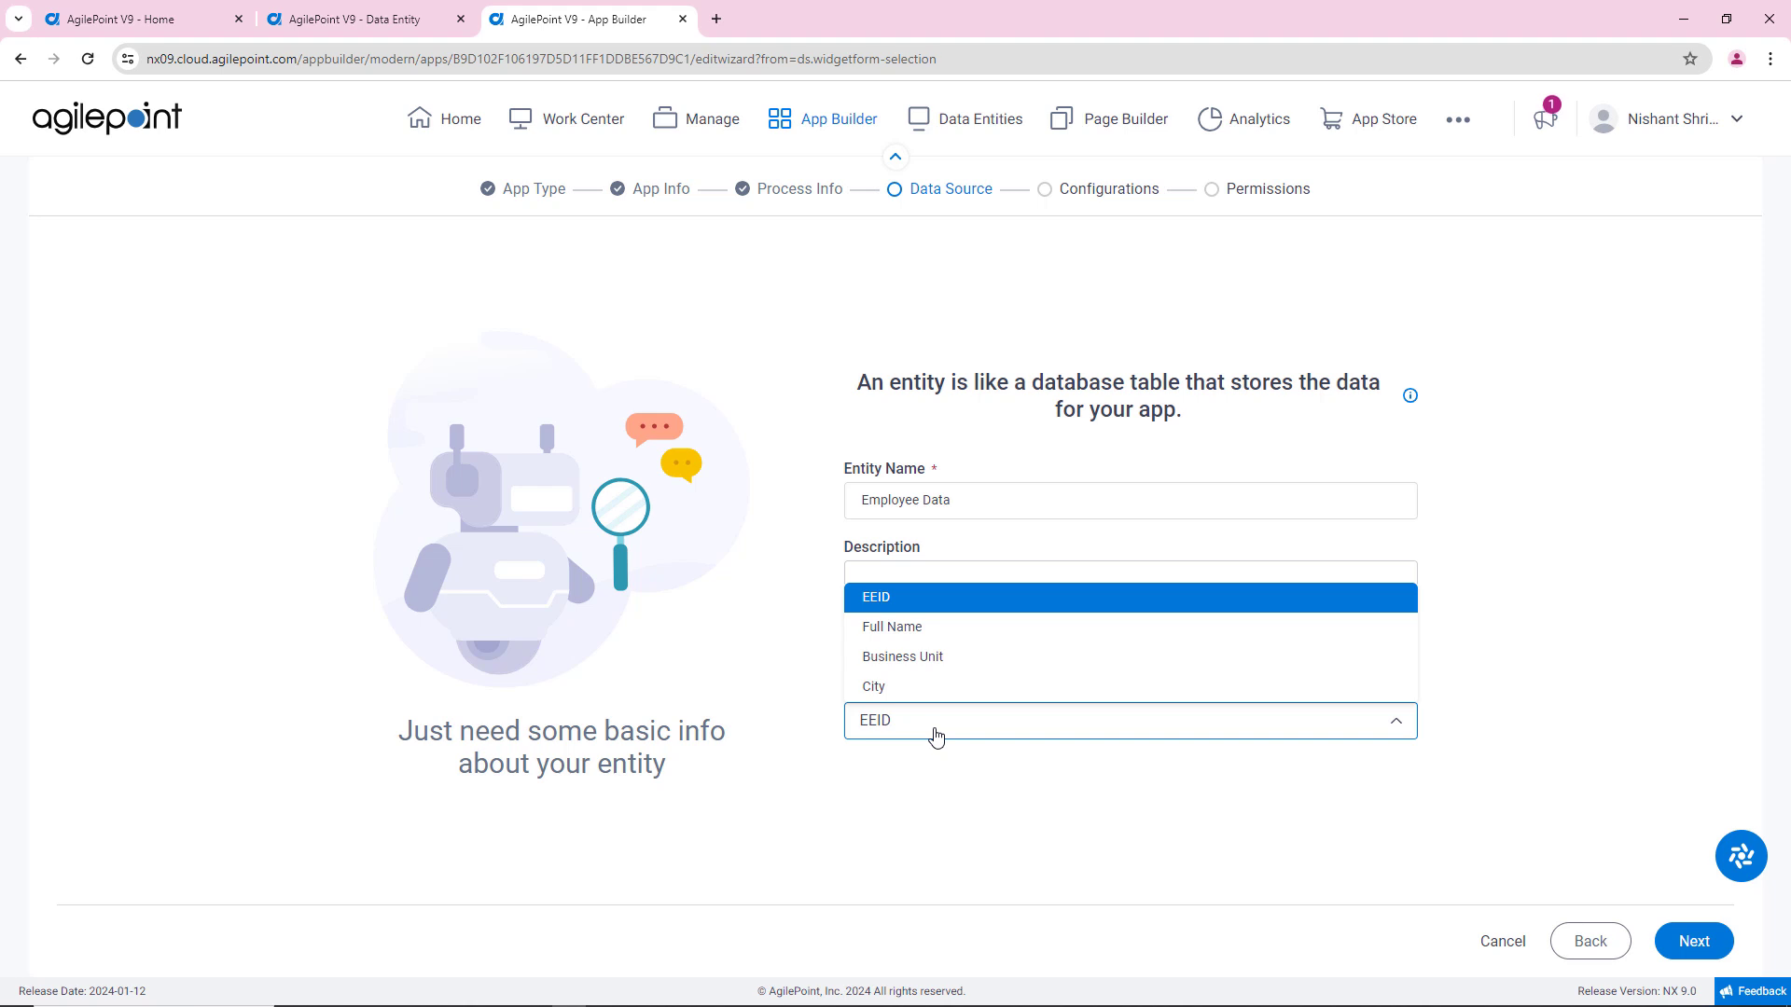
click(992, 600)
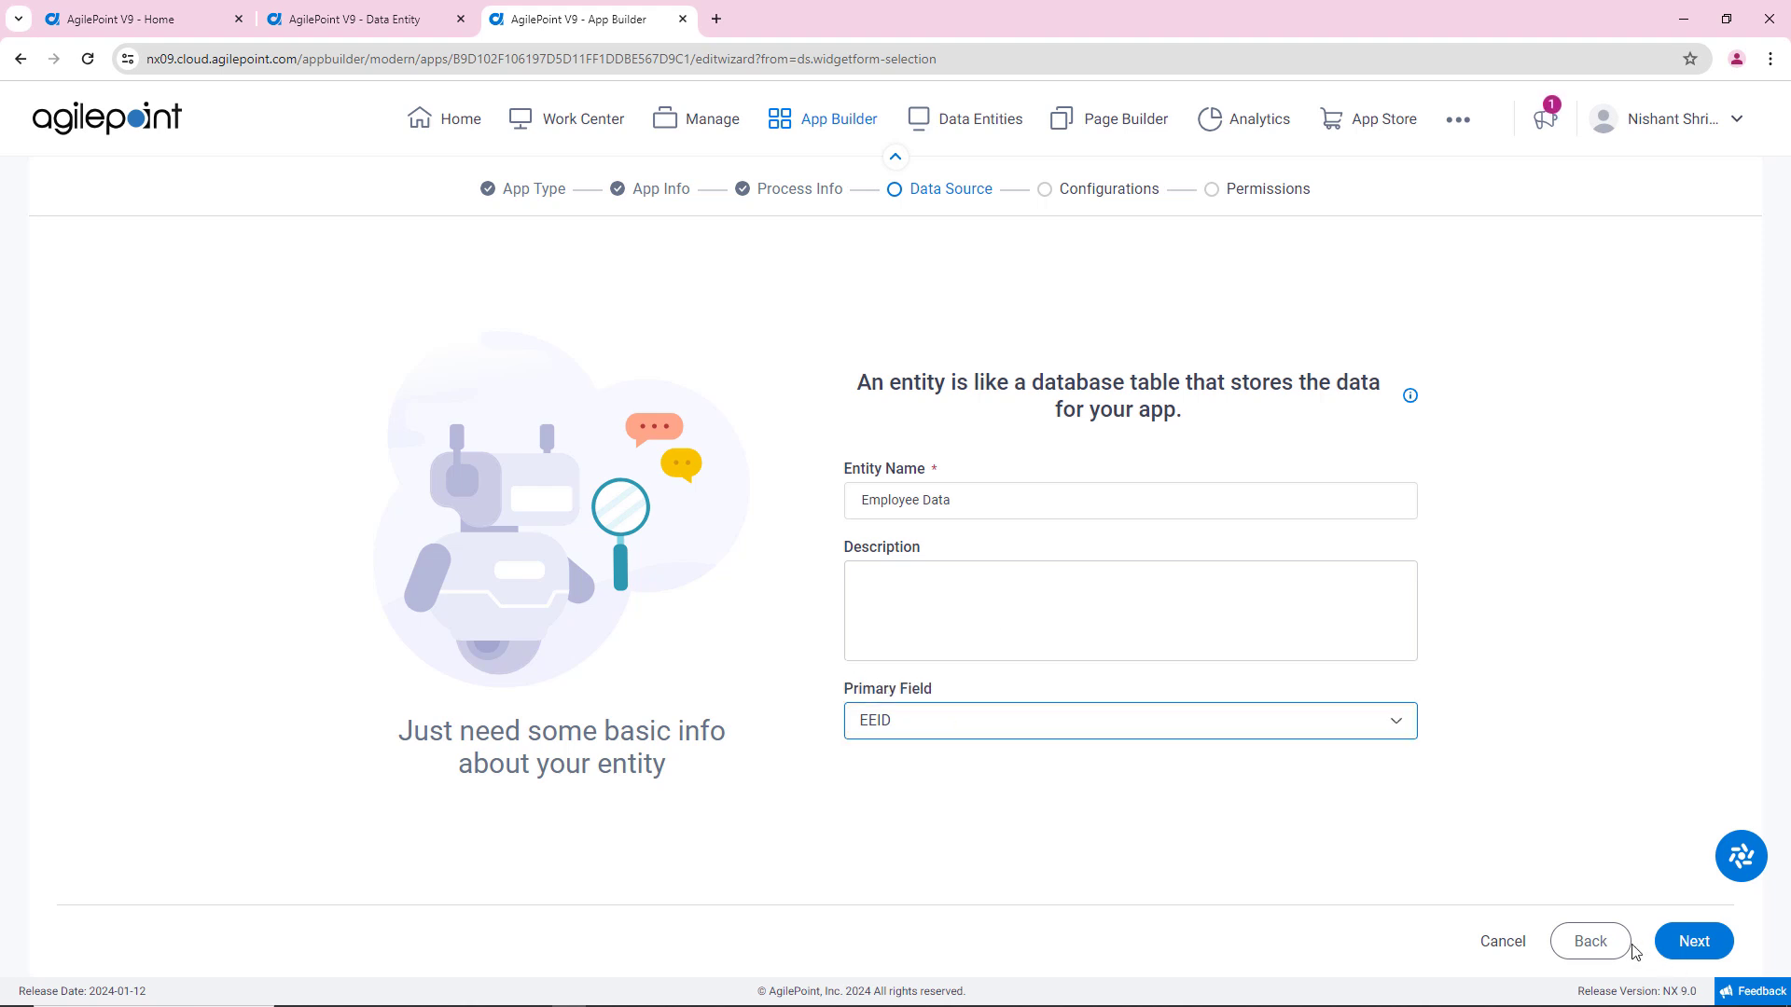
click(1661, 946)
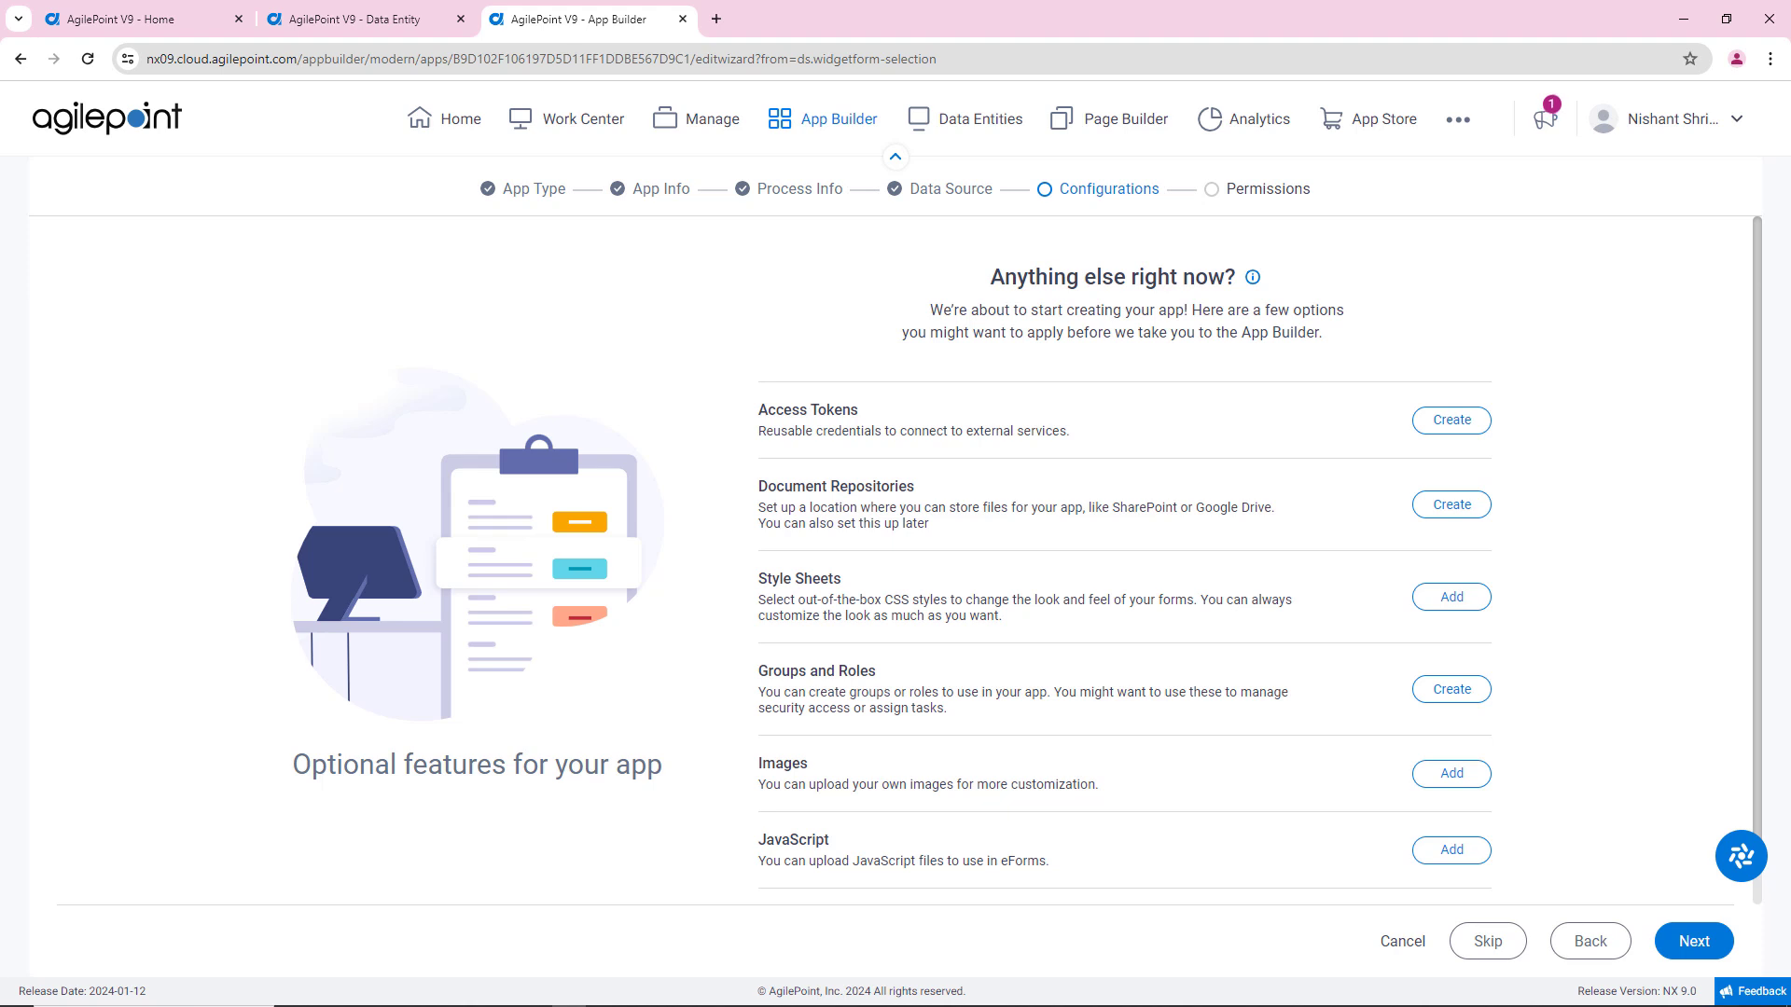
- Accept the default configurations and permissions to create the app, and open the New Employee Data form for designing
scroll(1242, 740, down, 1)
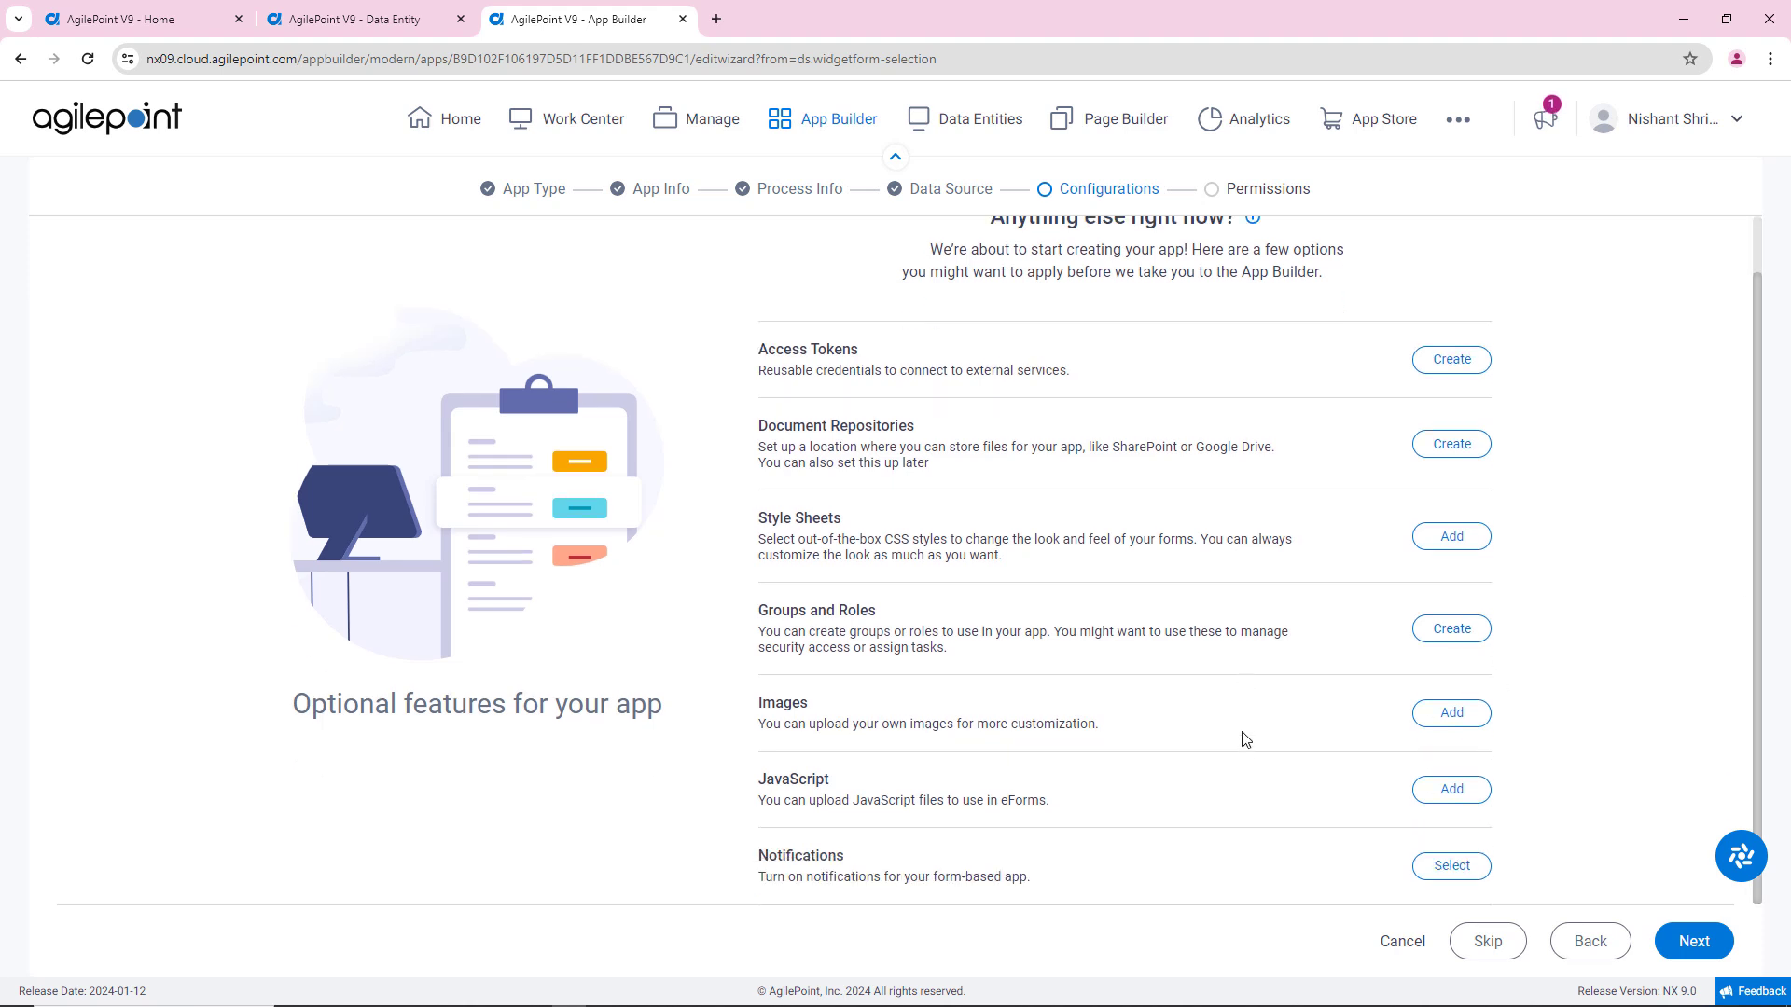
click(1690, 943)
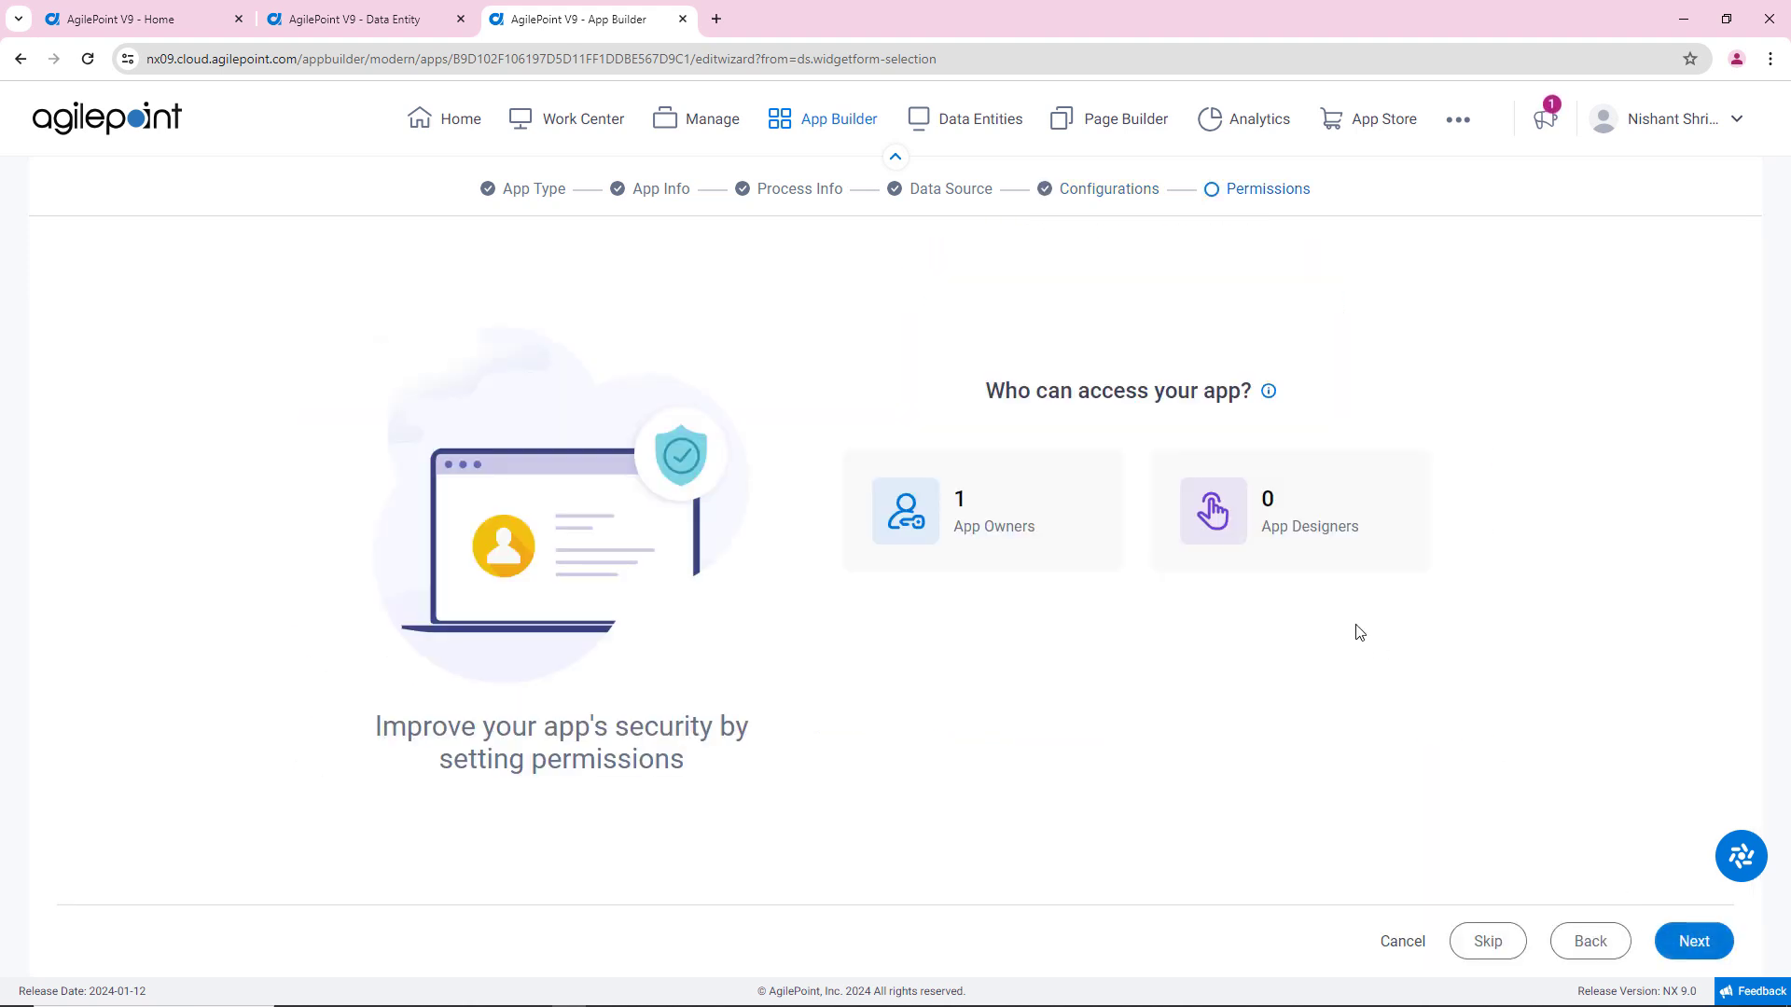
click(1693, 941)
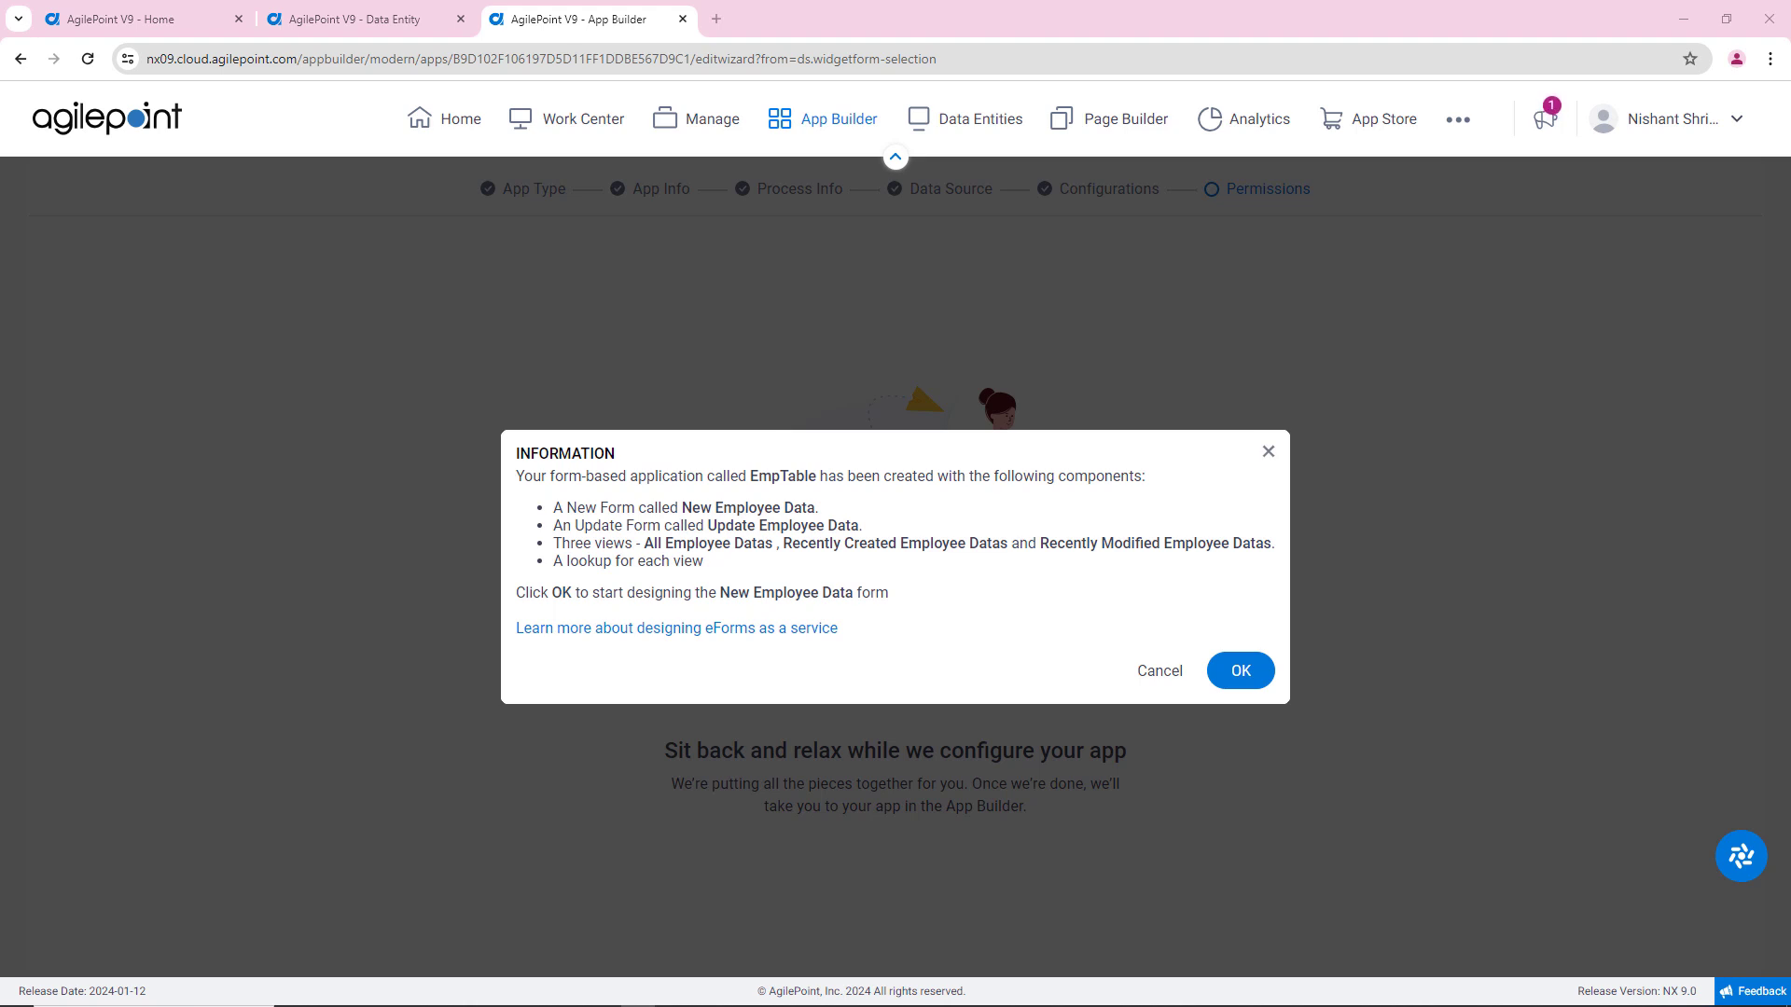
click(1254, 680)
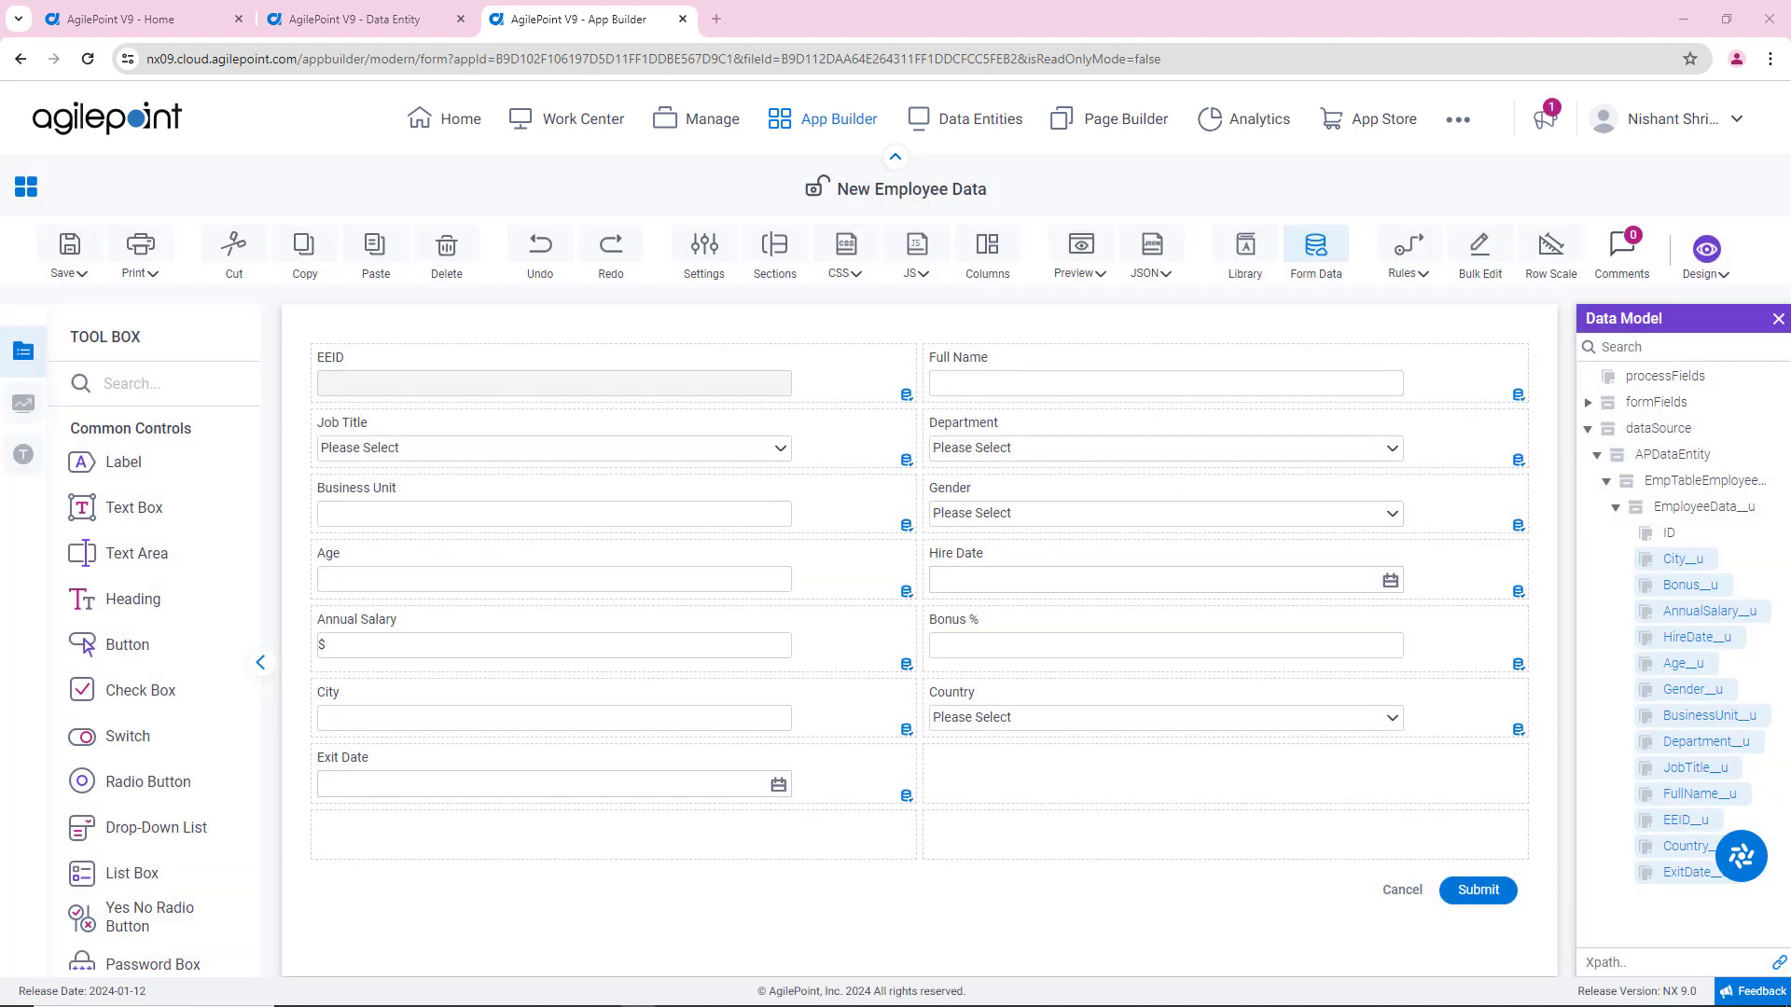
- Preview the New Employee Data form for PC Browser and examine the Department field's picklist options
click(1227, 502)
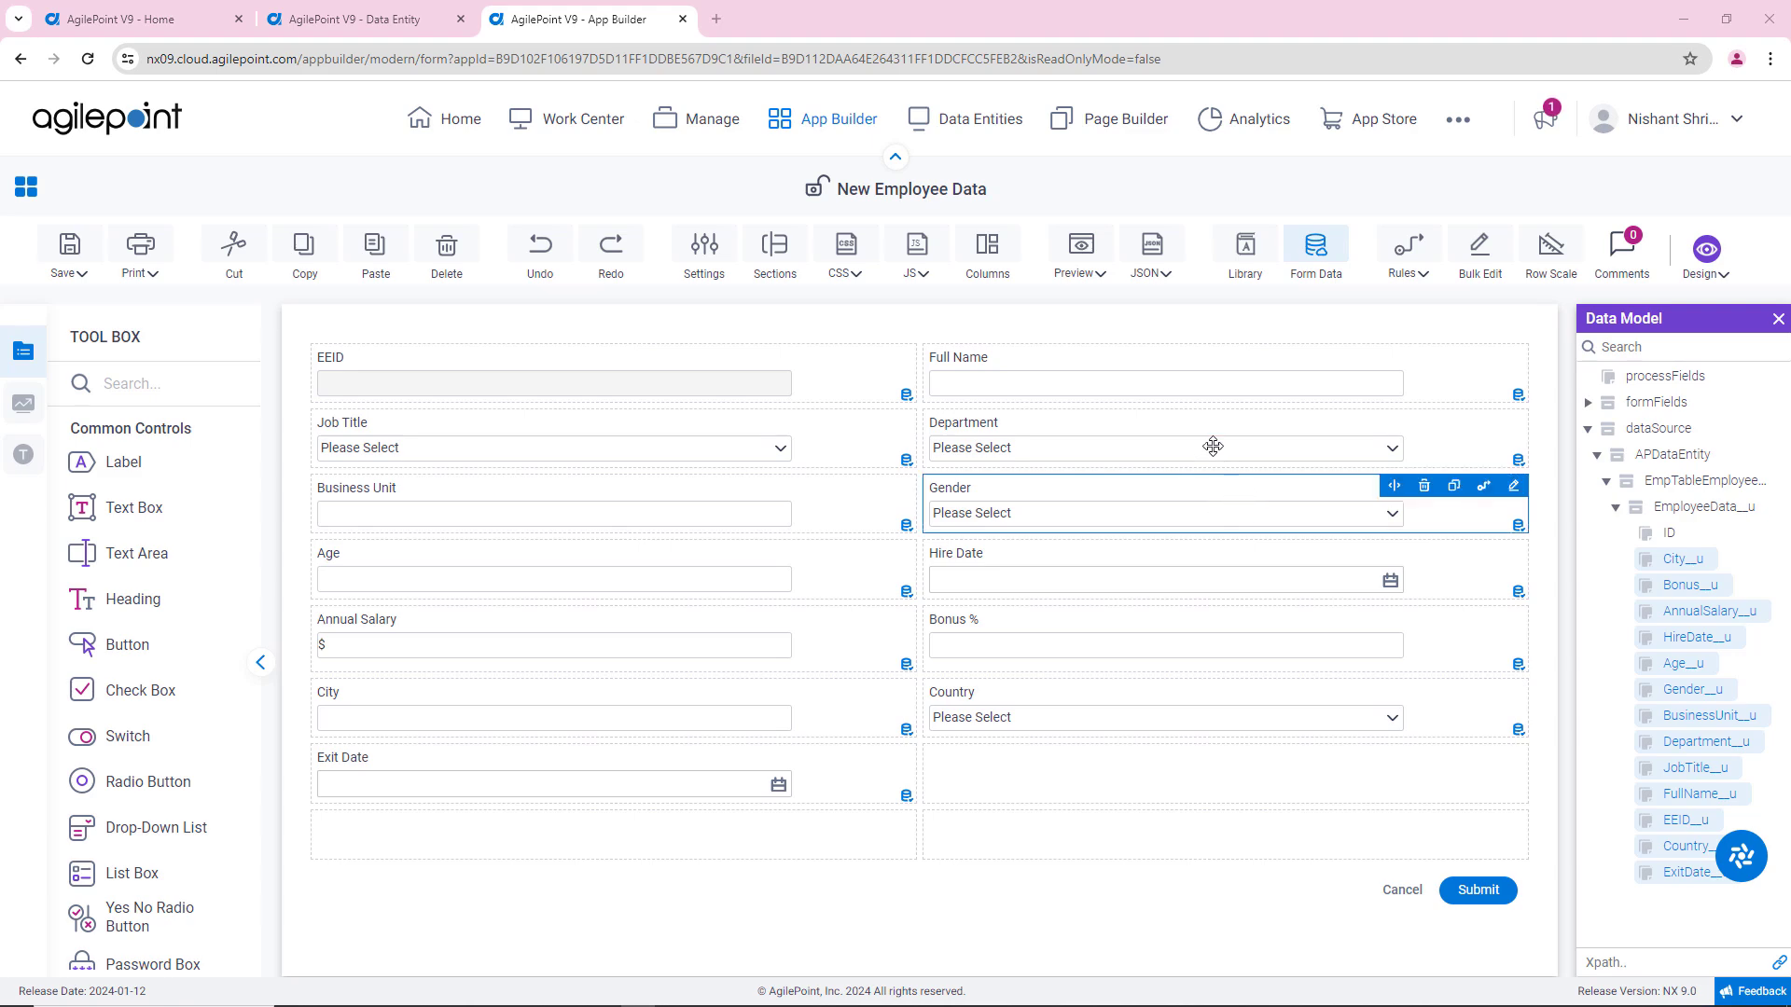
click(1081, 250)
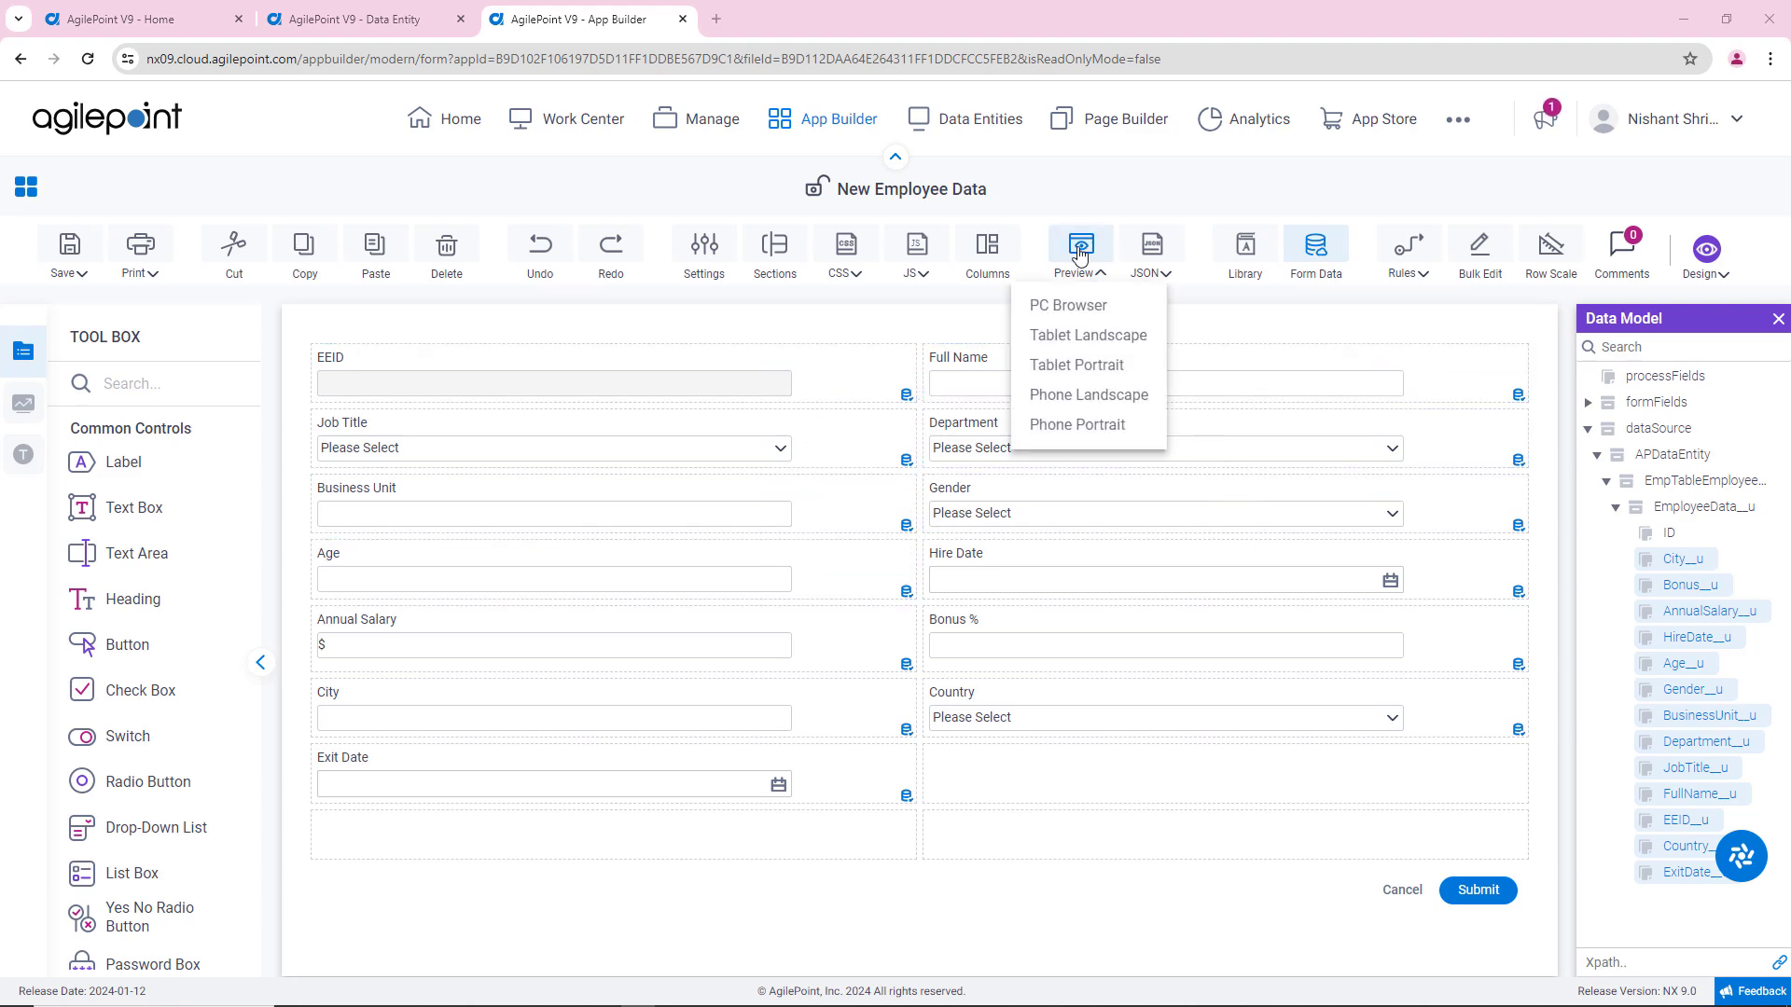
click(1085, 308)
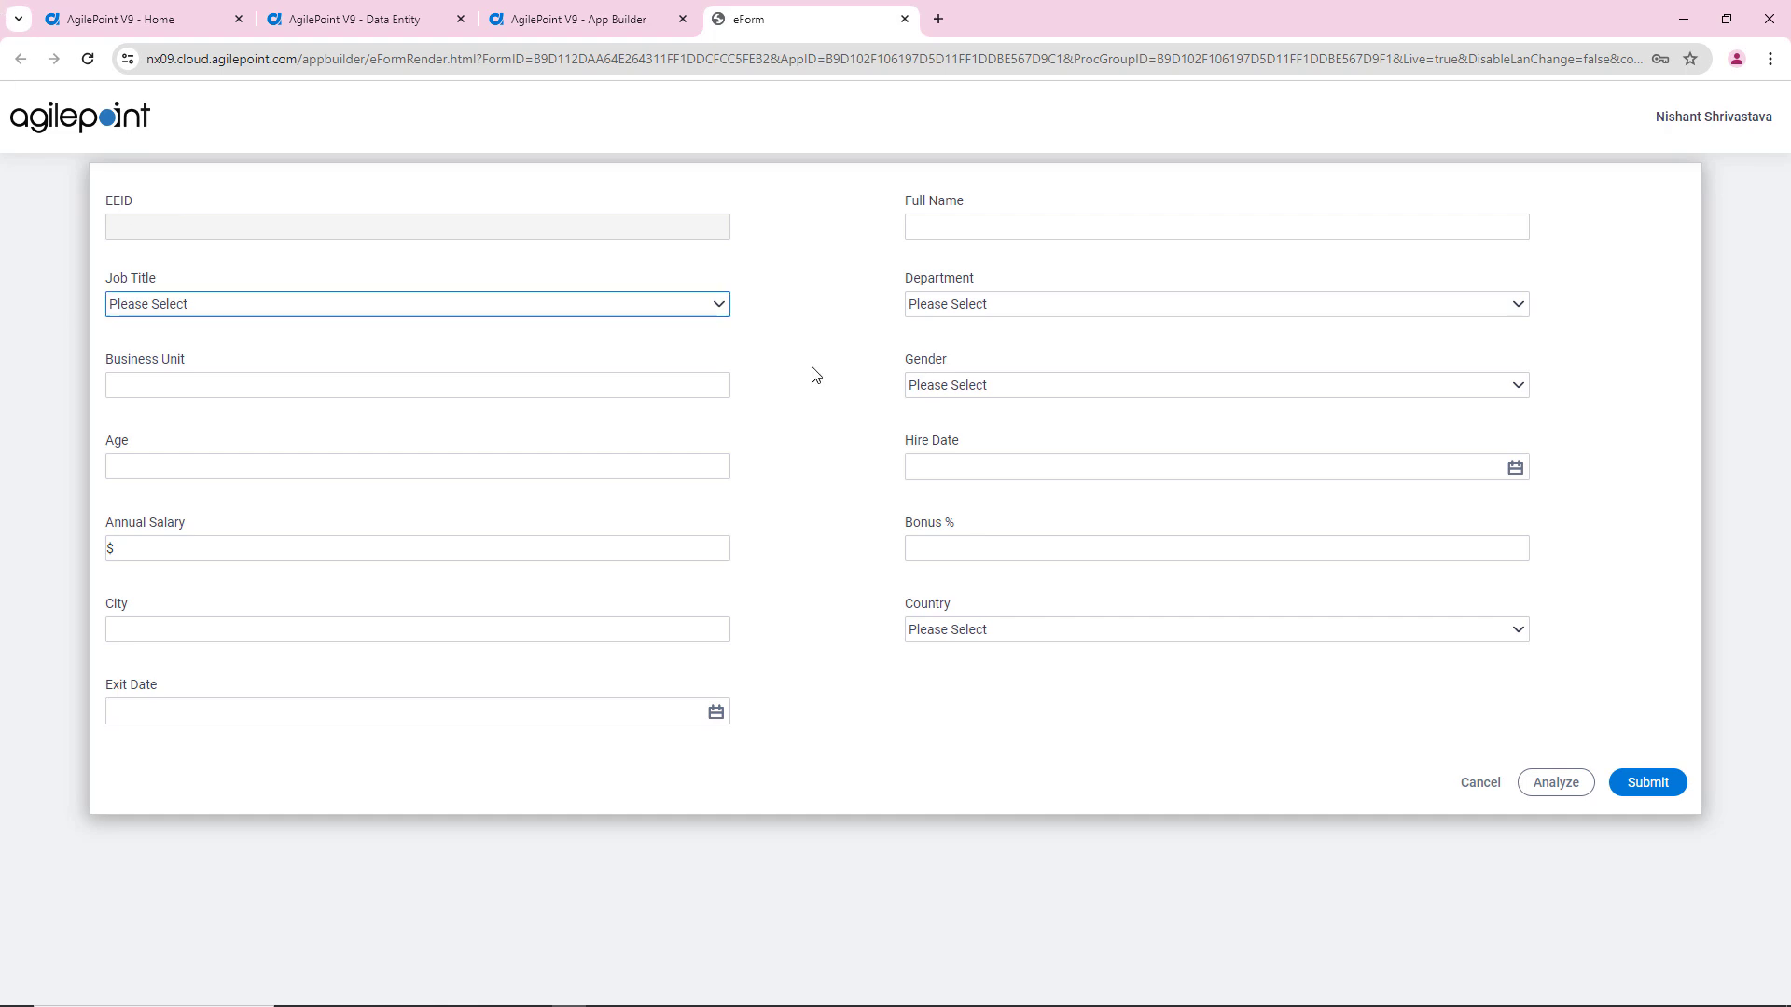
click(944, 387)
click(970, 304)
click(976, 301)
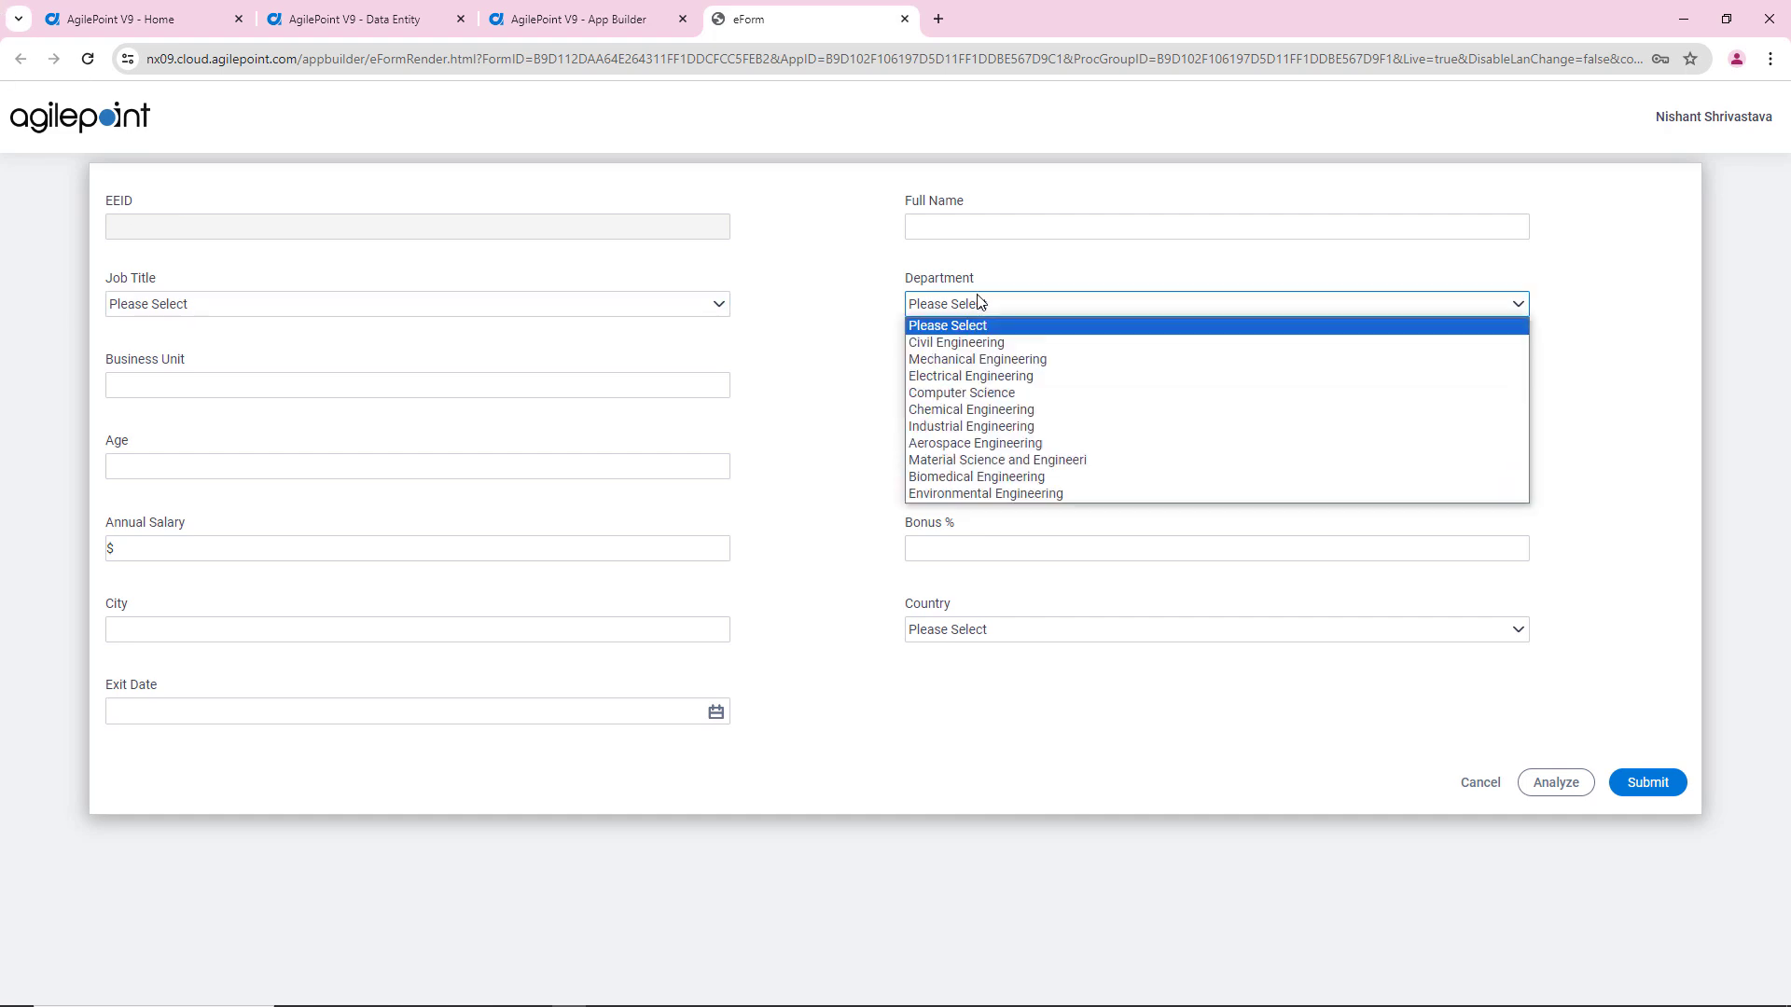
click(1041, 269)
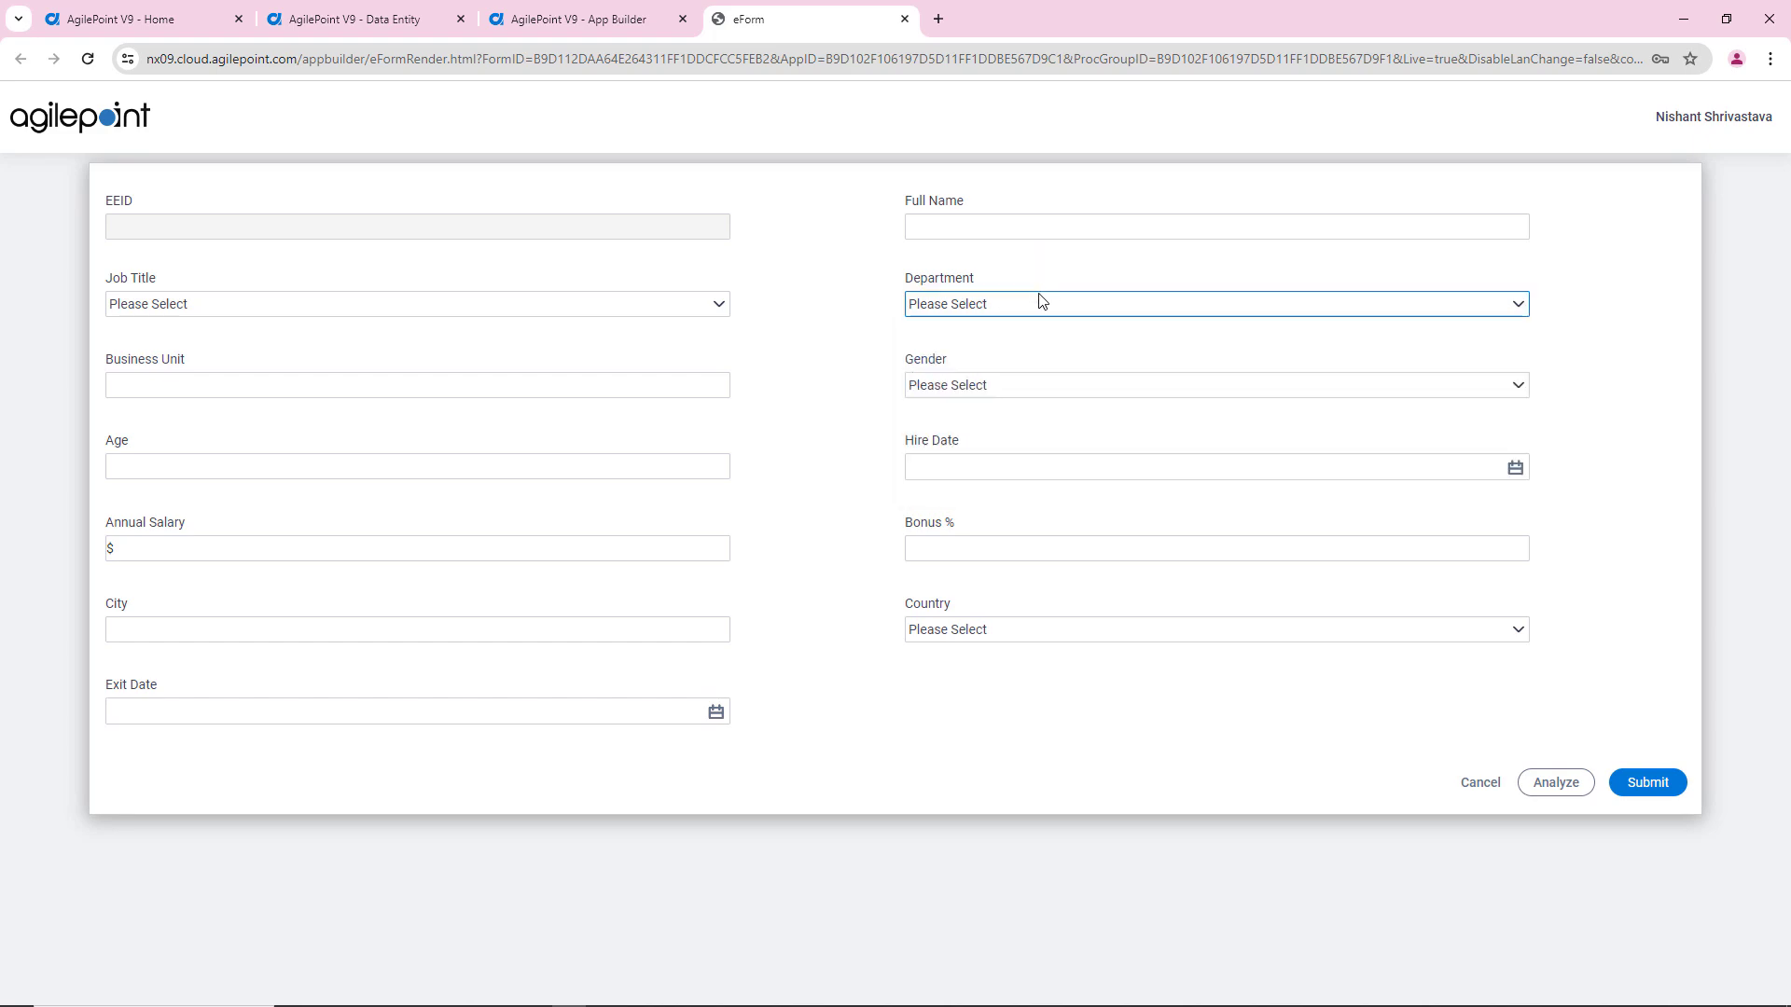
- Return to the form designer, then save and check in the New Employee Data form
click(569, 20)
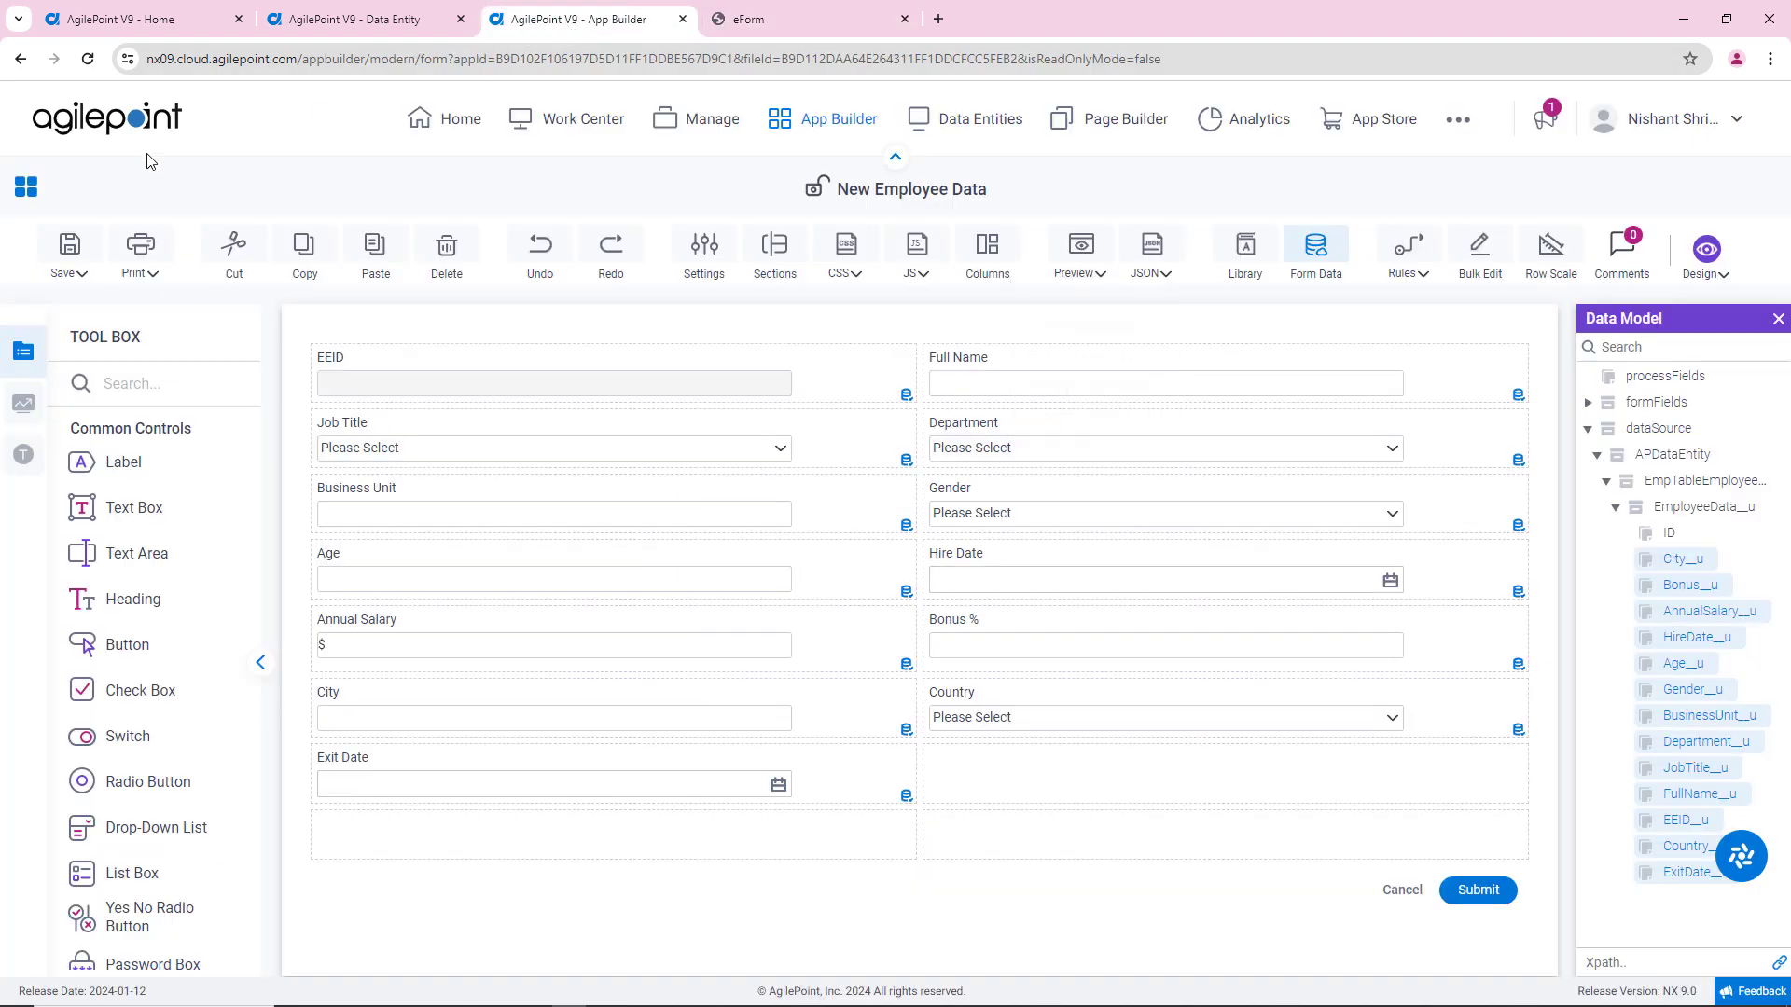
click(69, 249)
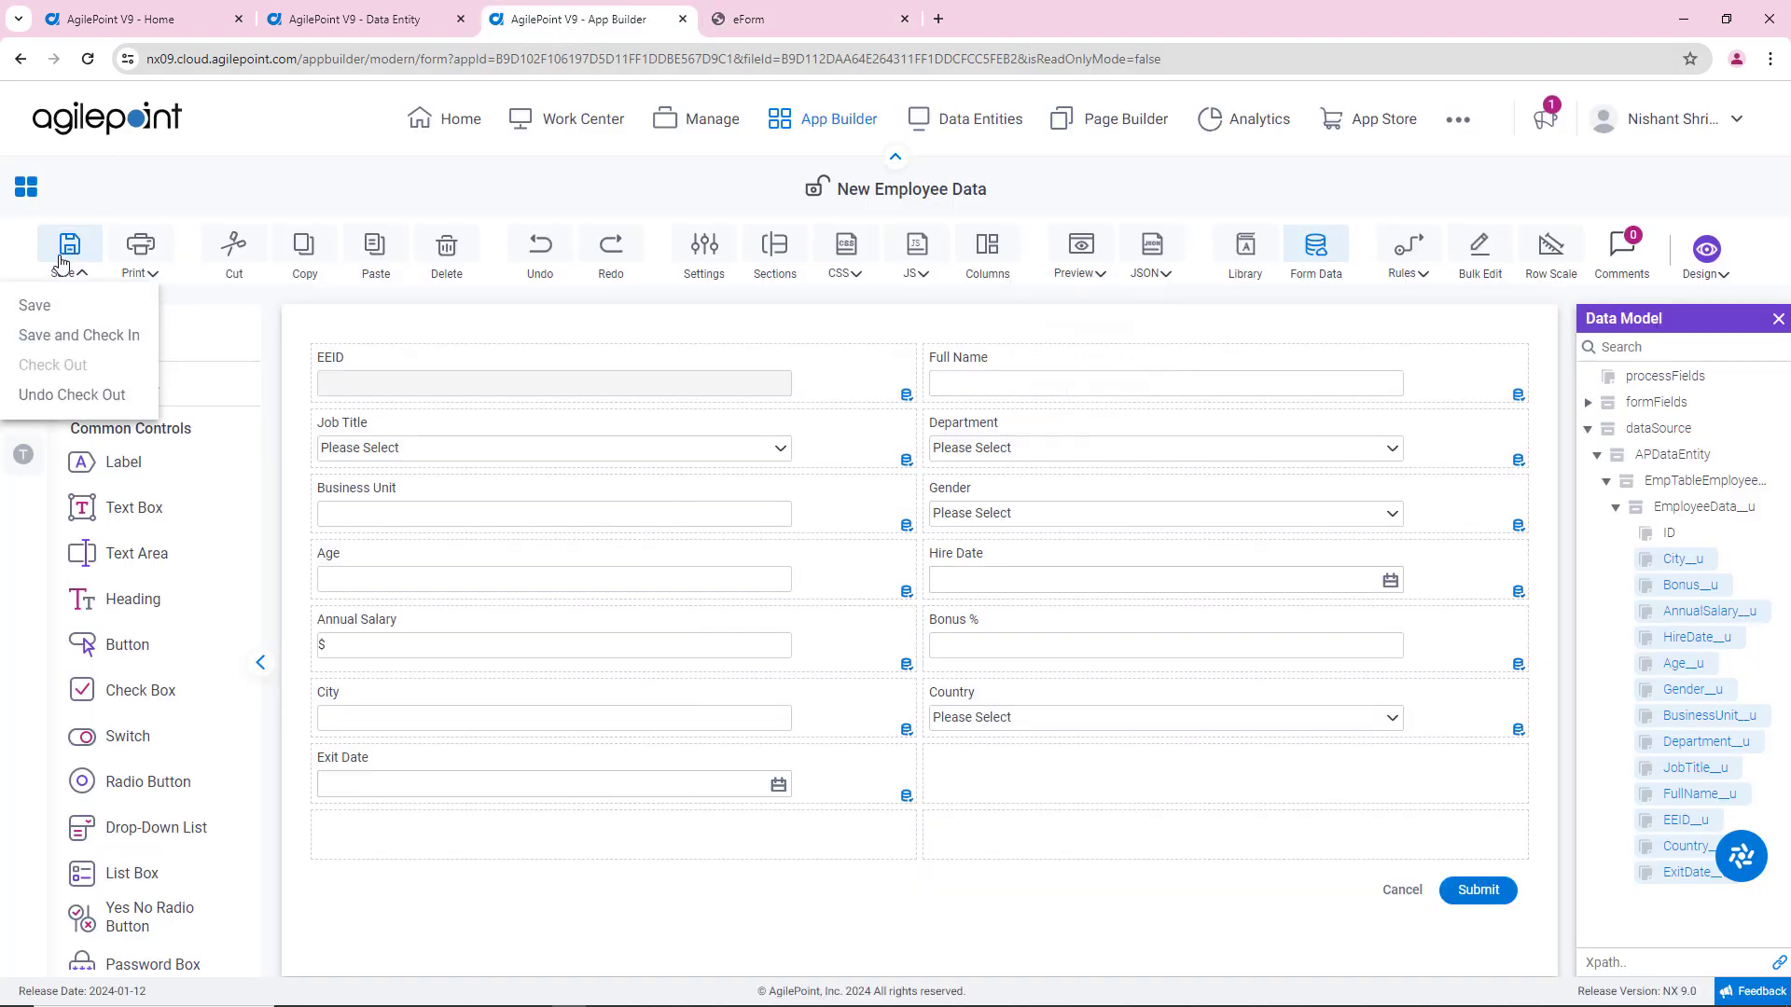
click(71, 341)
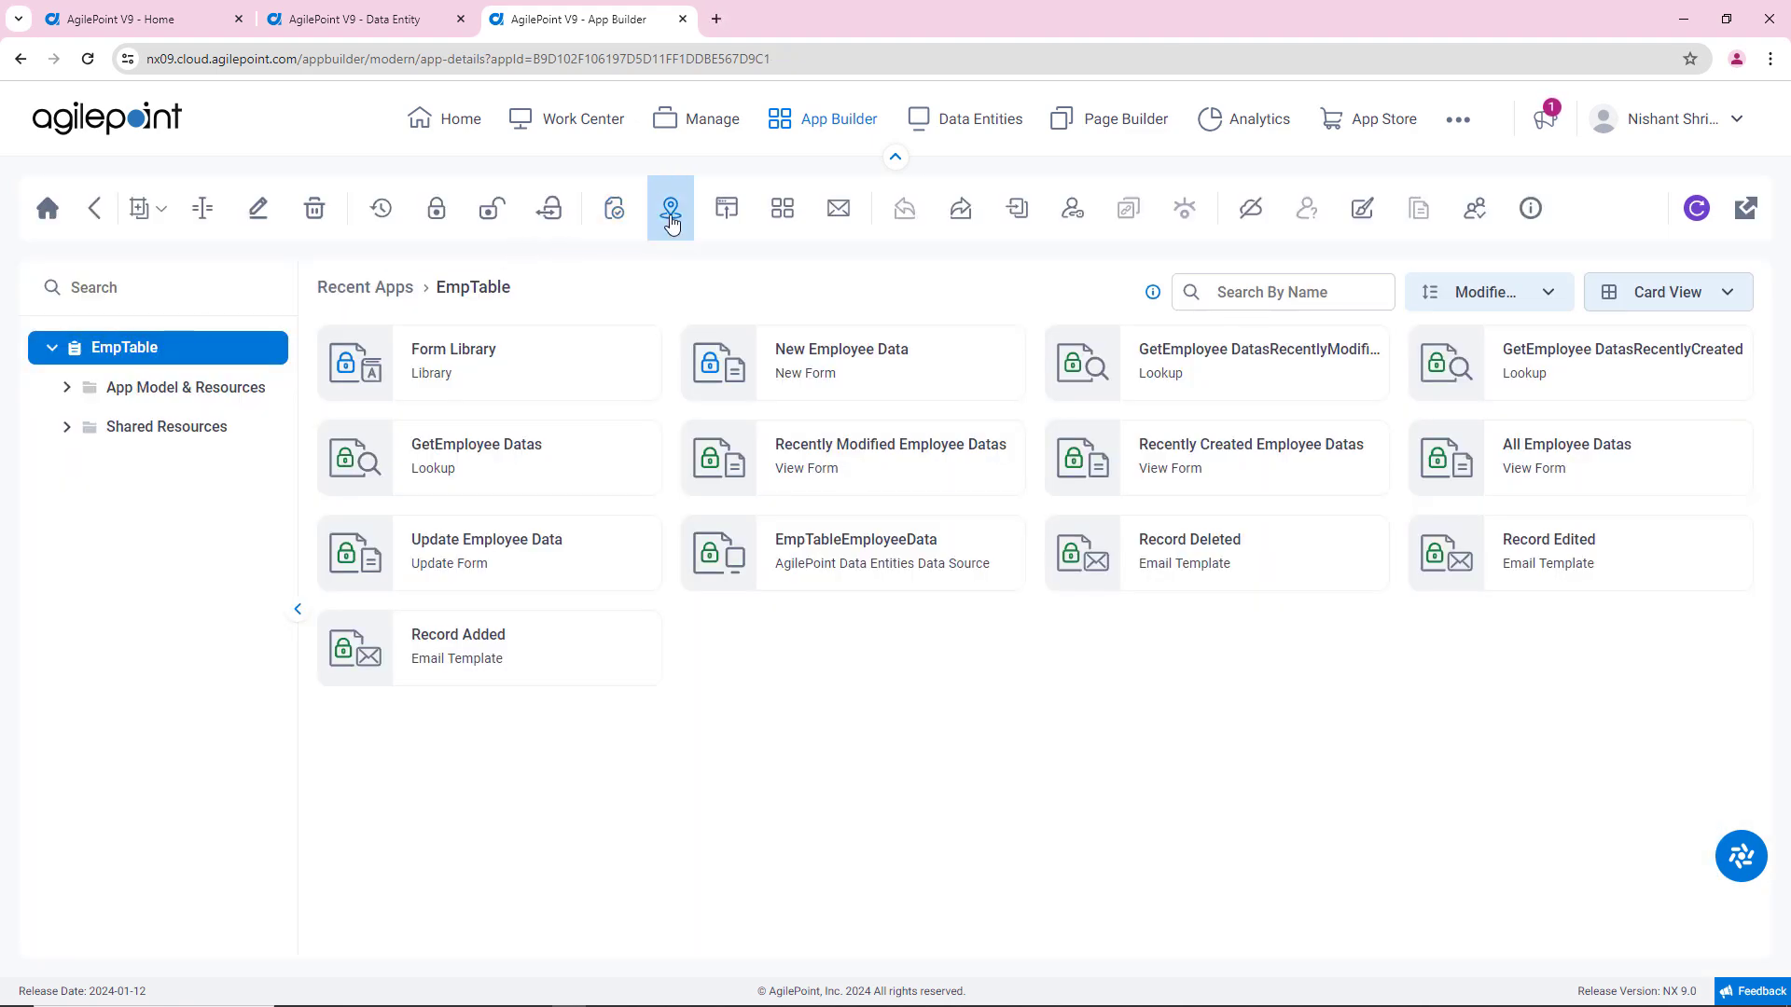
- Check in the app's checked-out files and publish the EmpTable app with the default version details
click(727, 208)
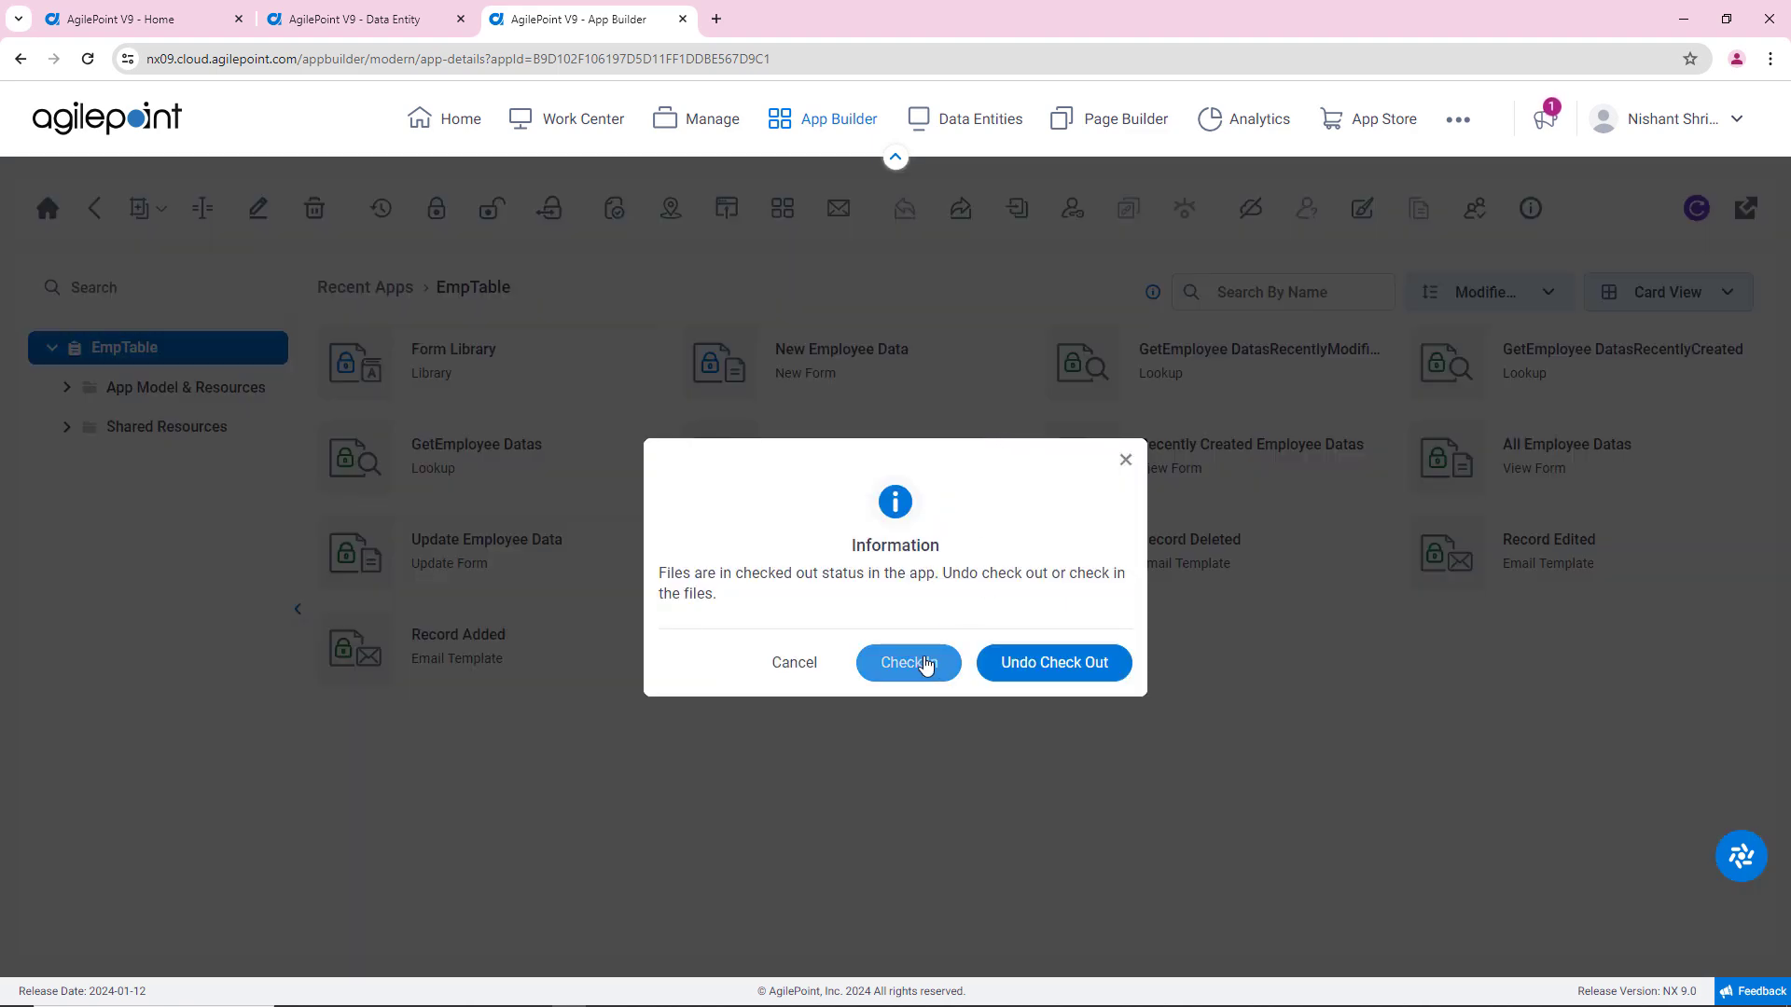
click(926, 664)
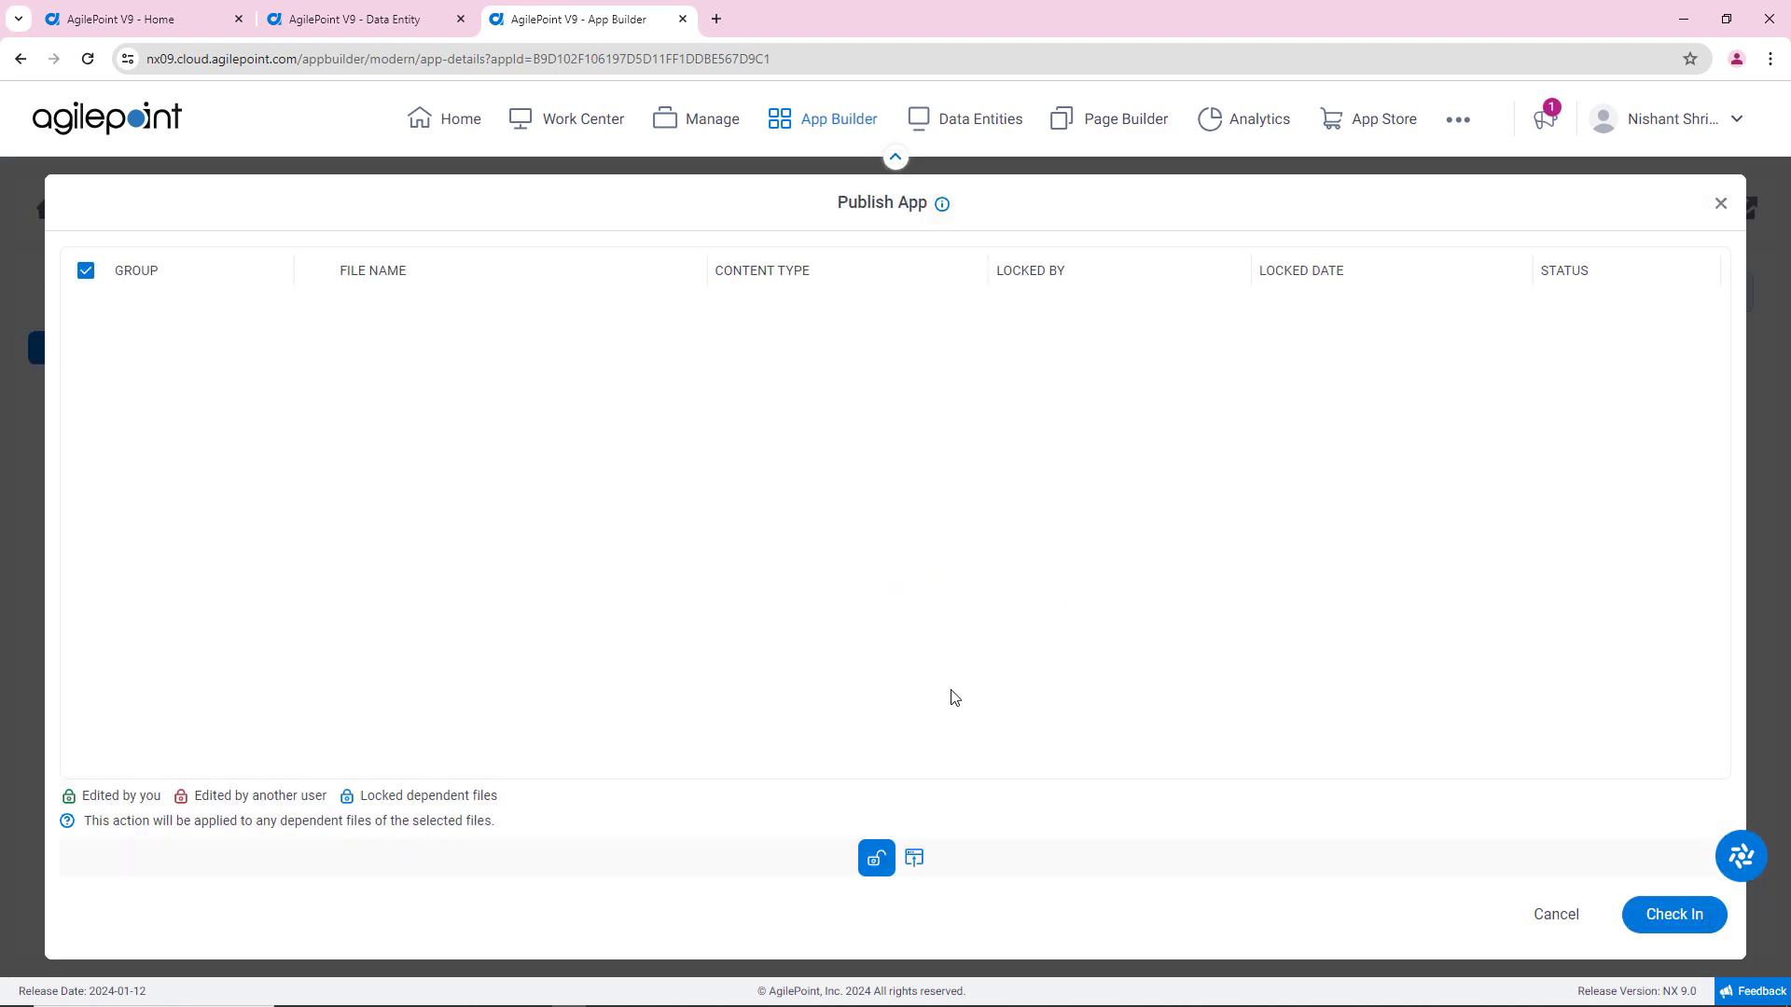
click(1674, 914)
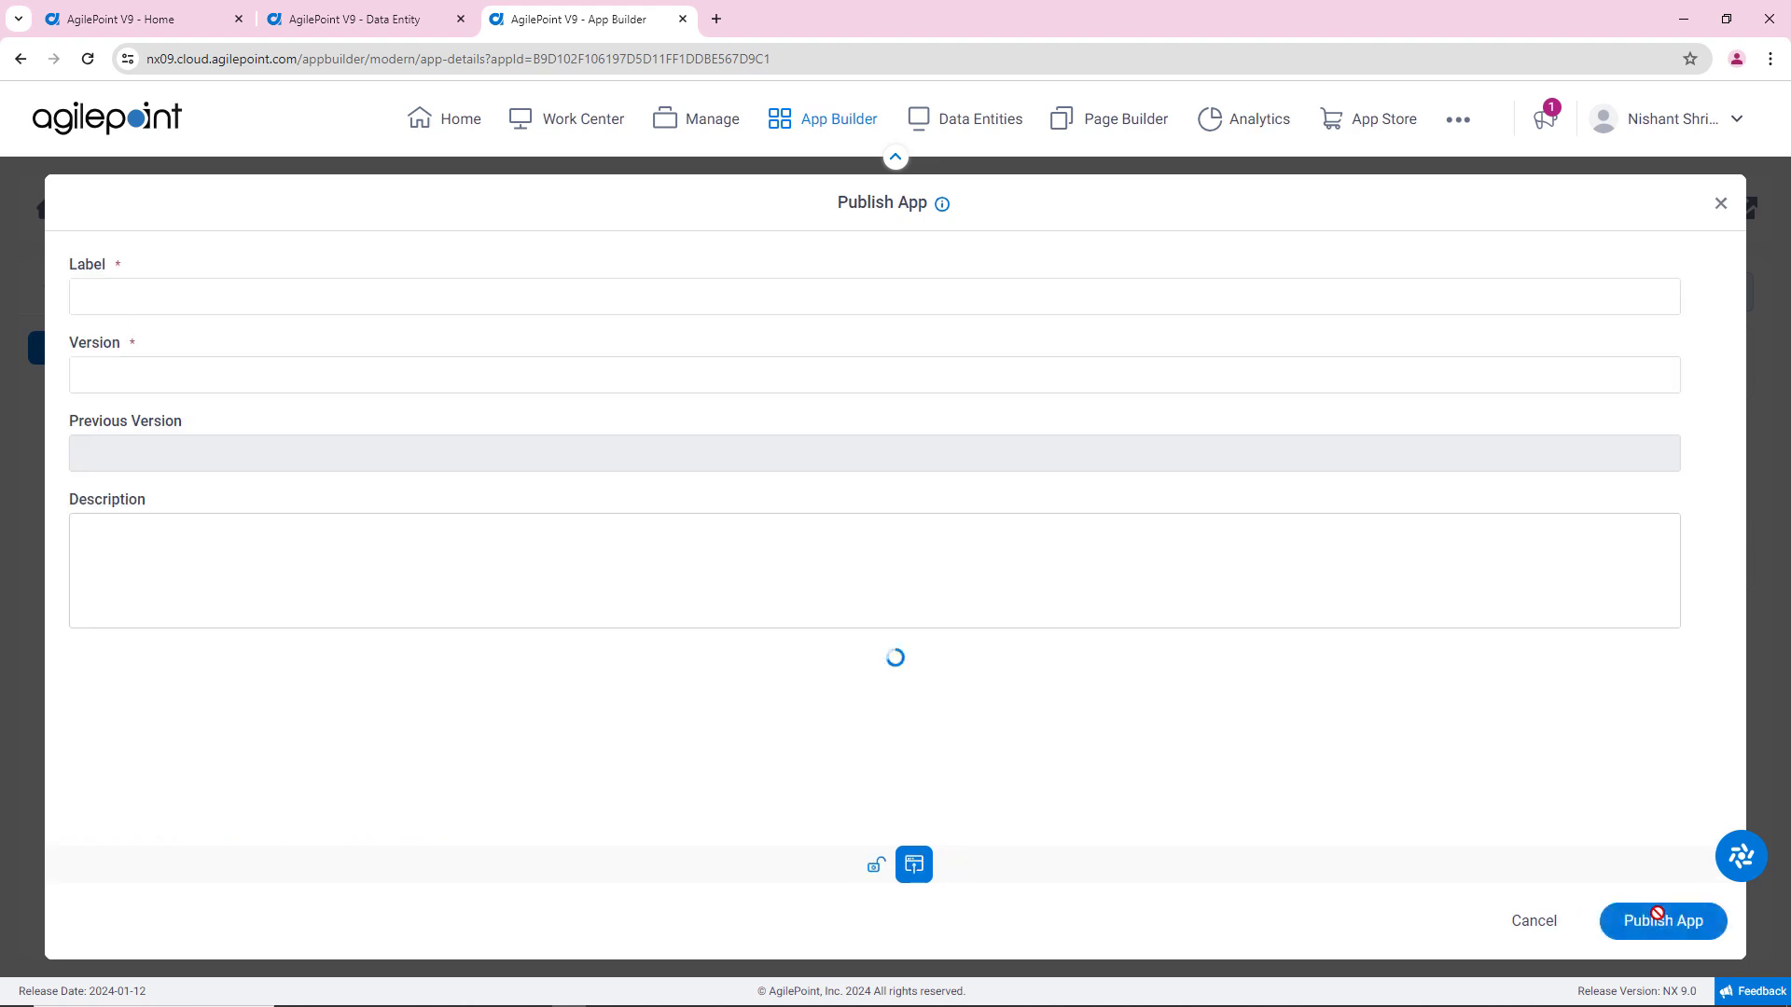
click(1650, 930)
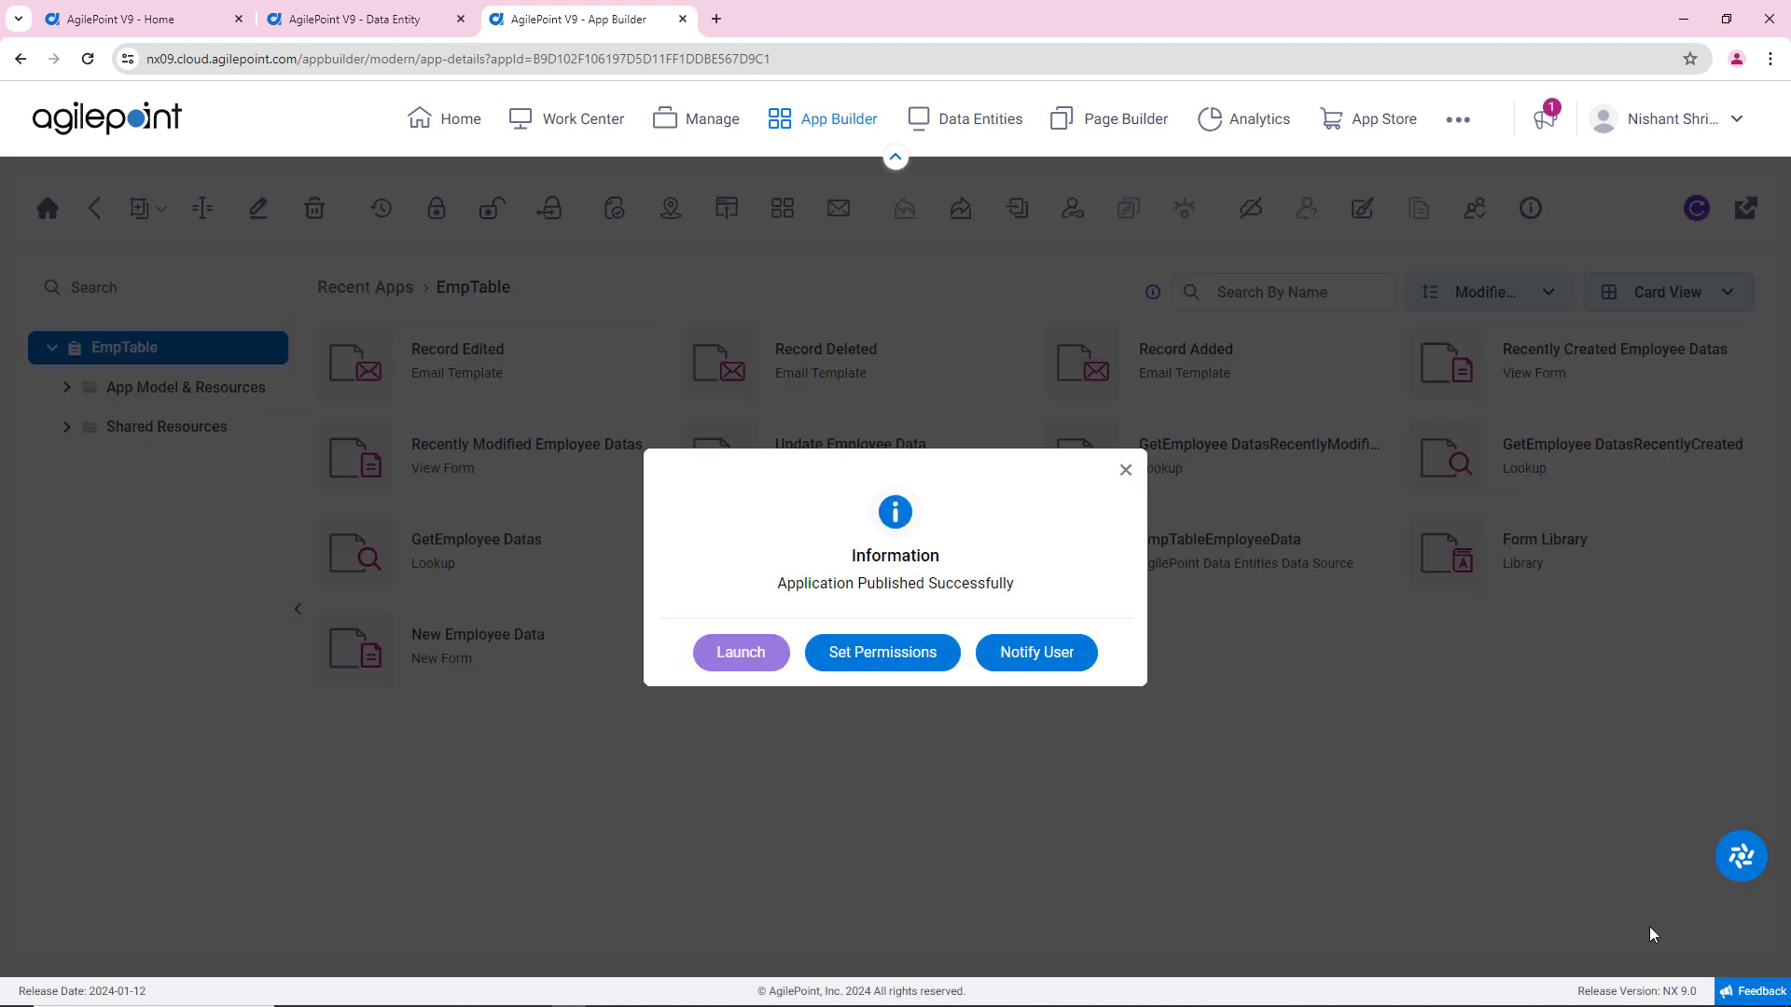
- Launch the published EmpTable app and start a new employee record from the All Employee Datas view
click(757, 659)
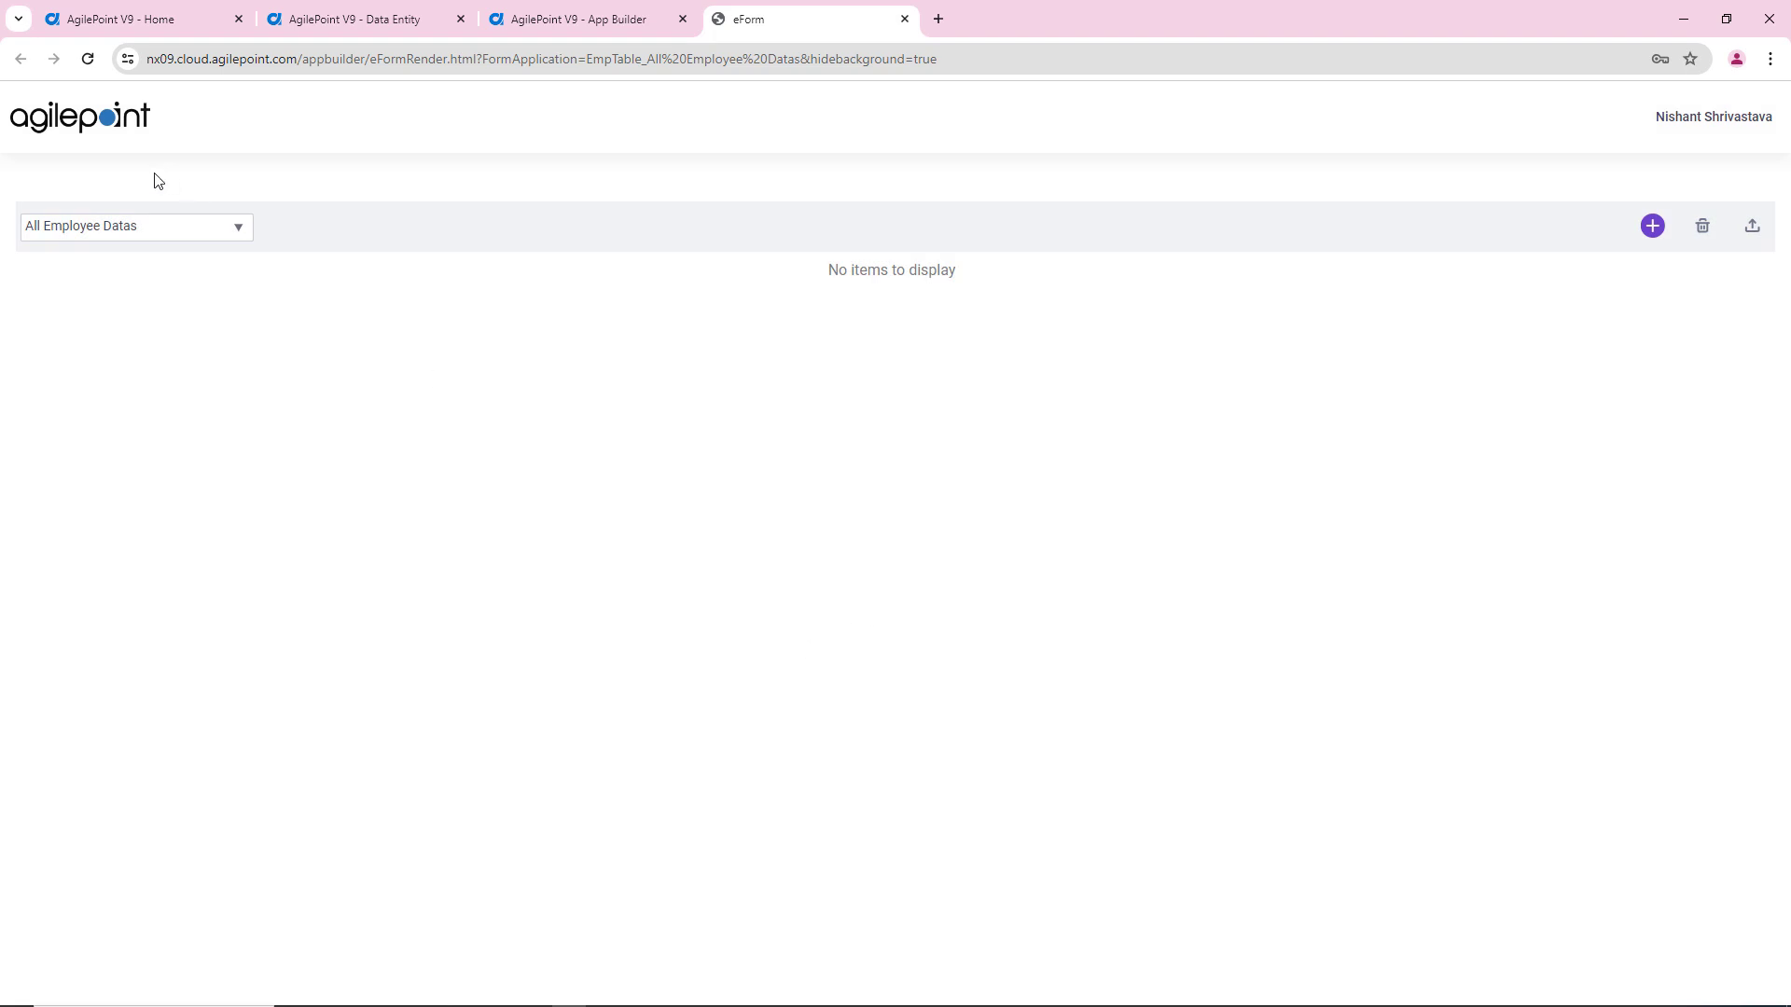
click(133, 235)
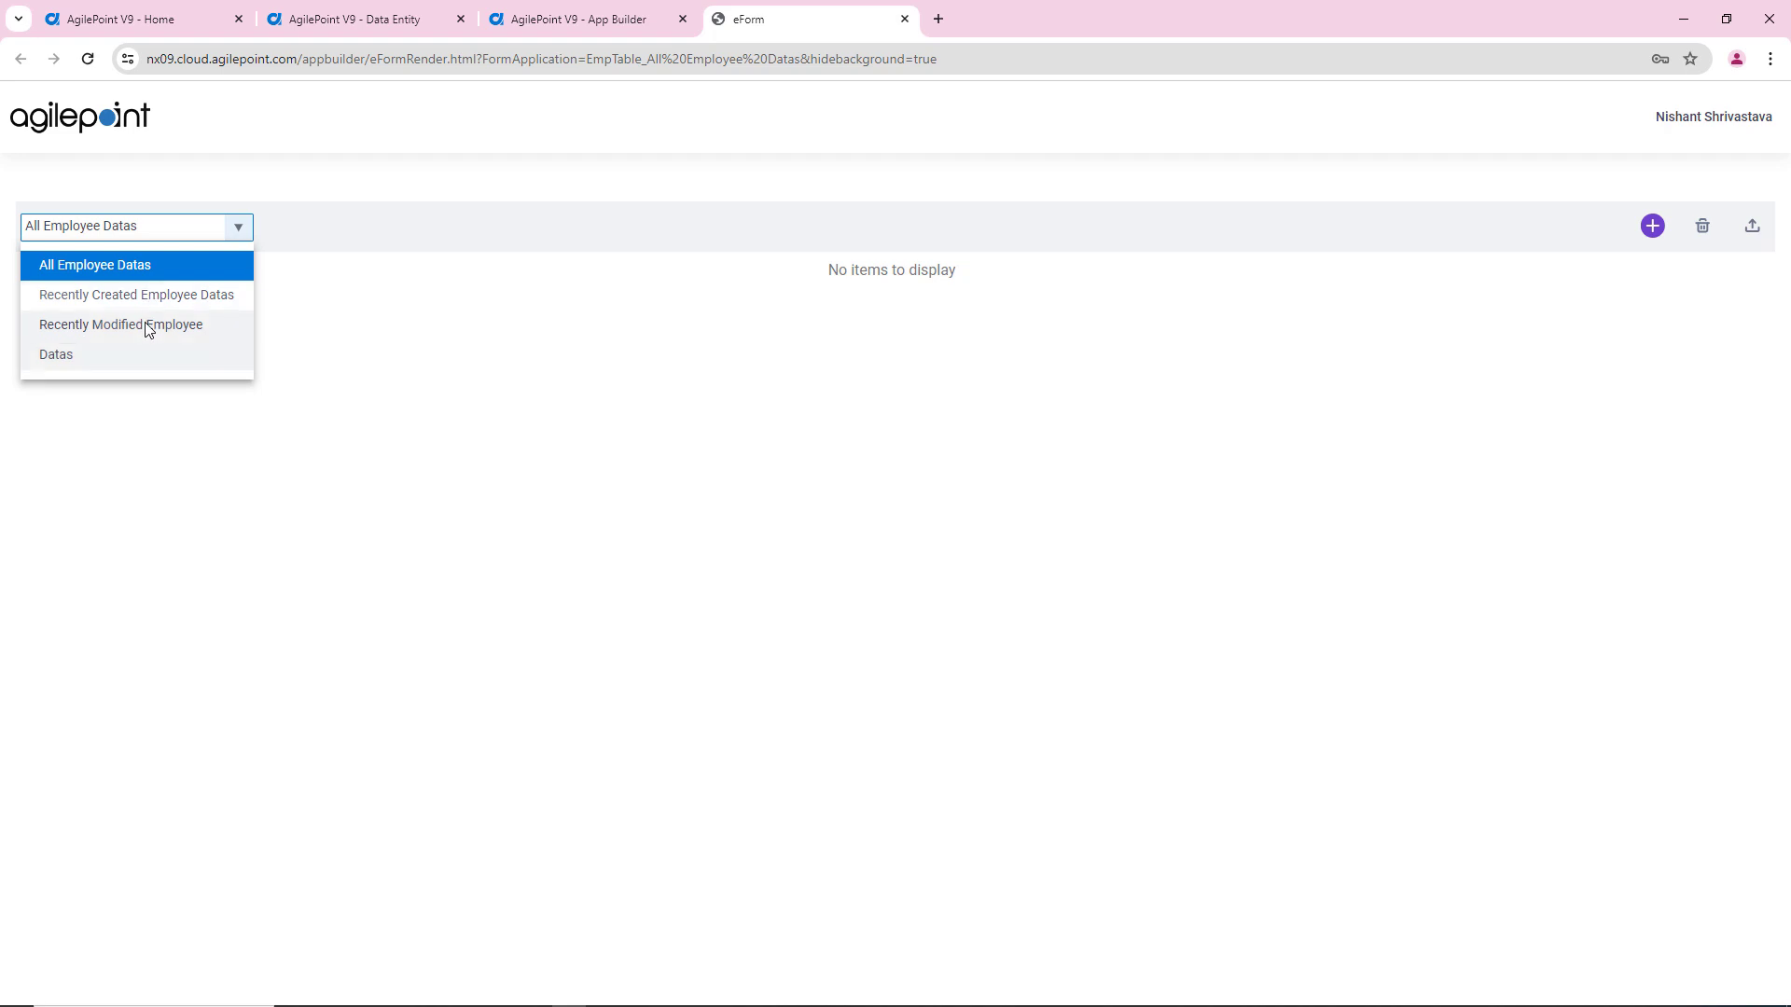
click(511, 439)
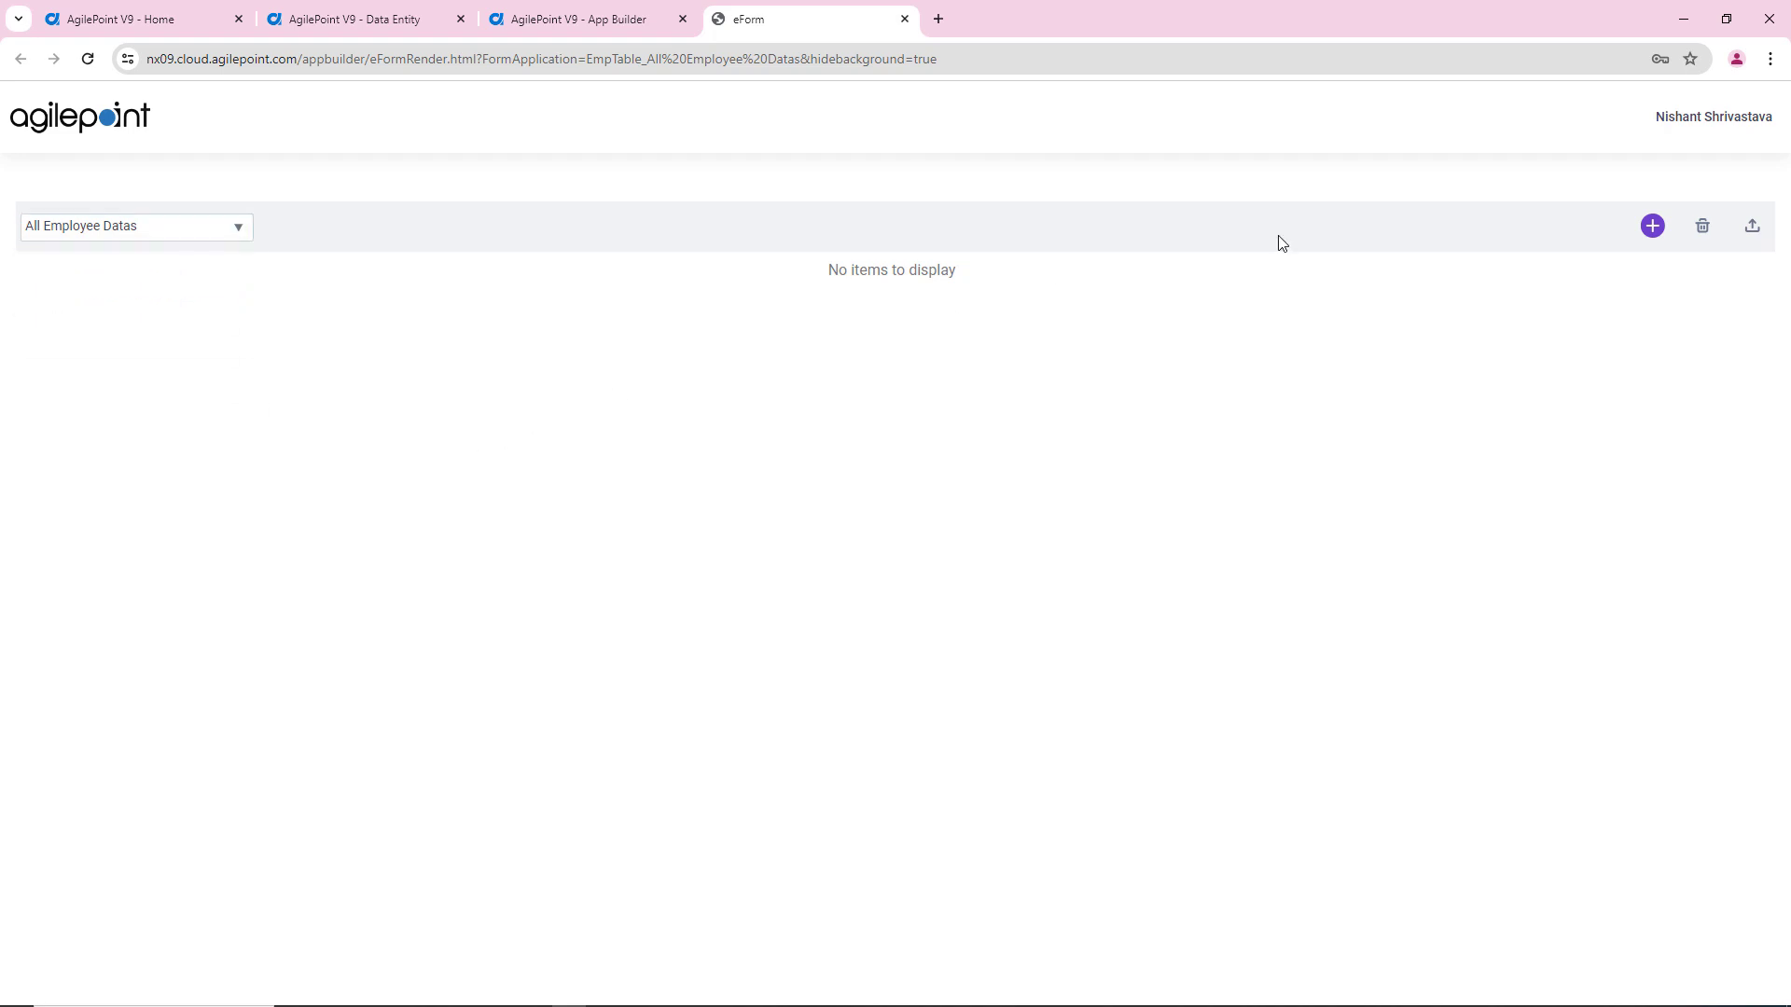
click(1651, 228)
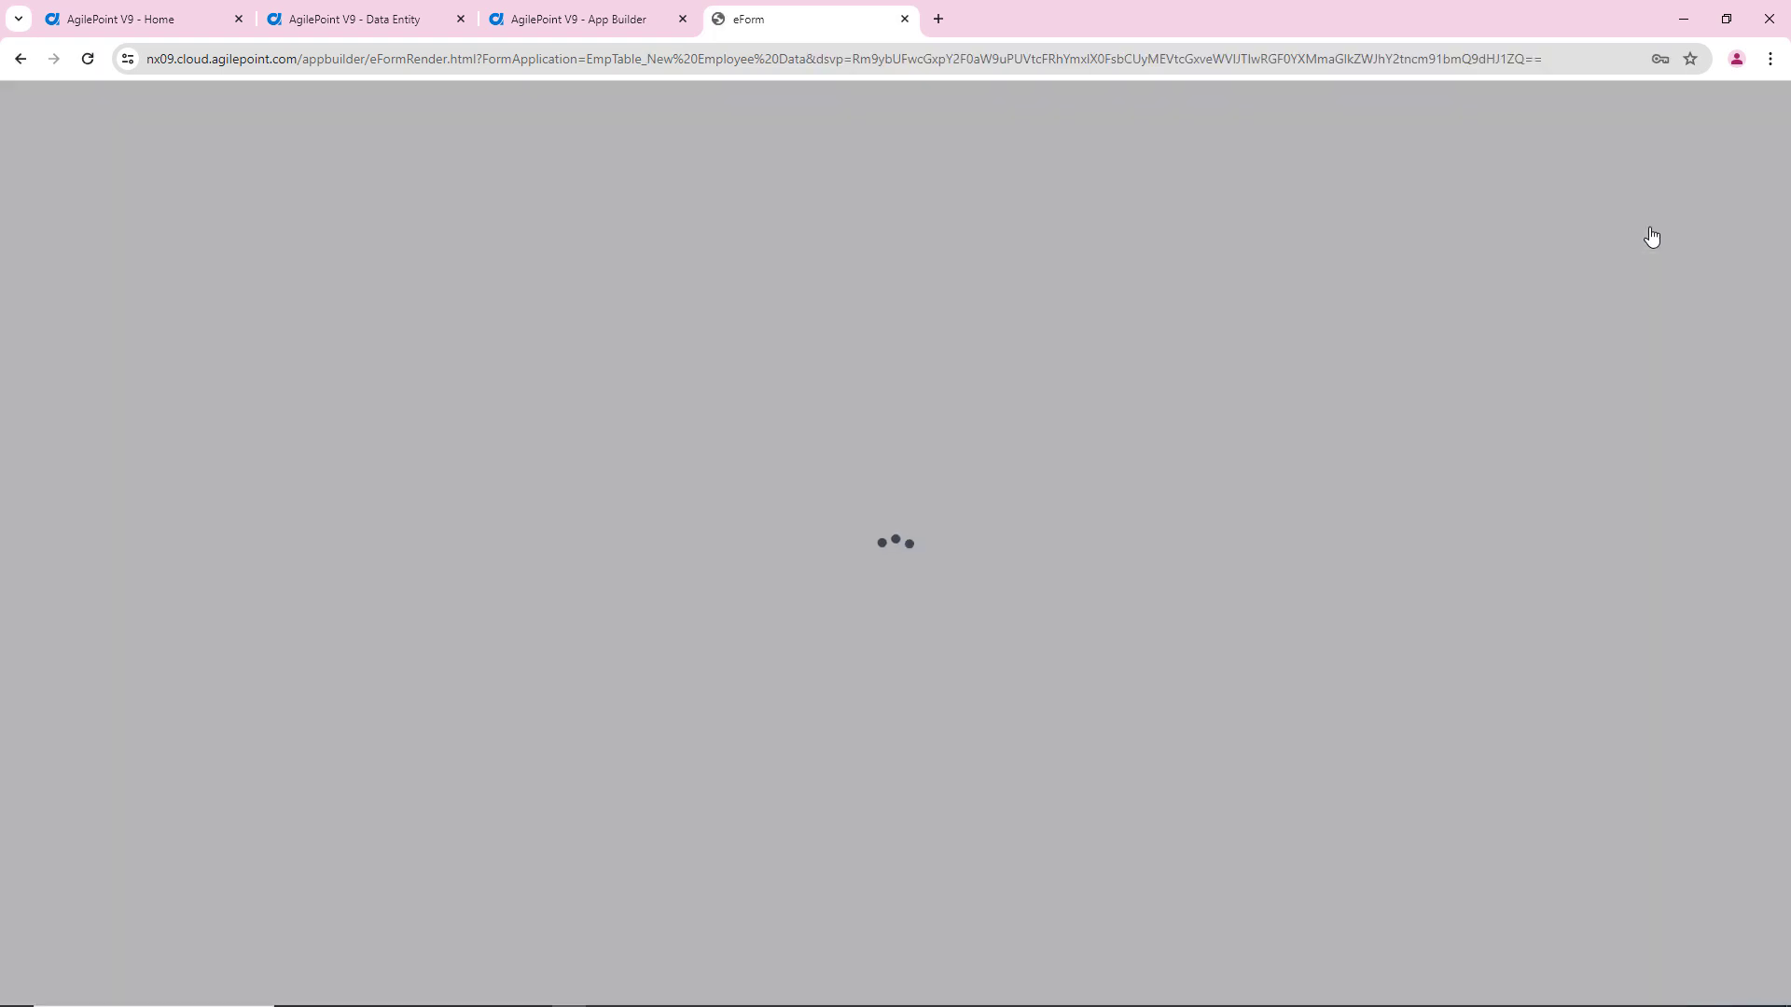